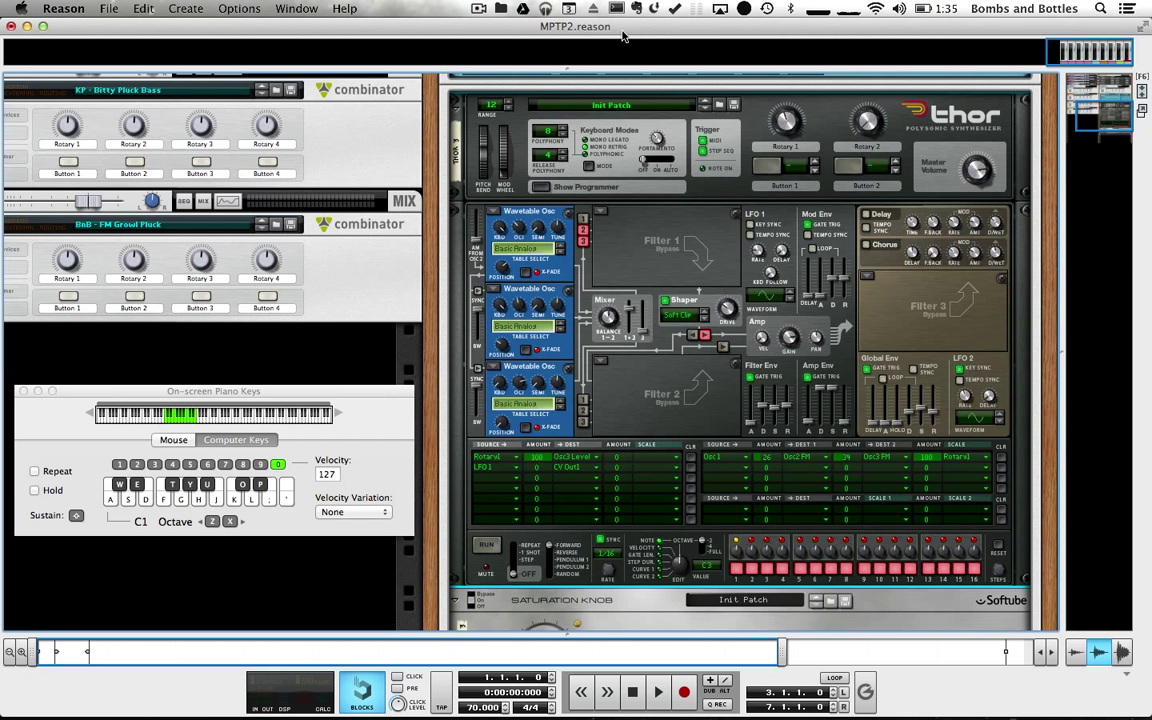
- Move the rack window down to expose the spectrum analyzer and play test notes through the Thor patch
key(g)
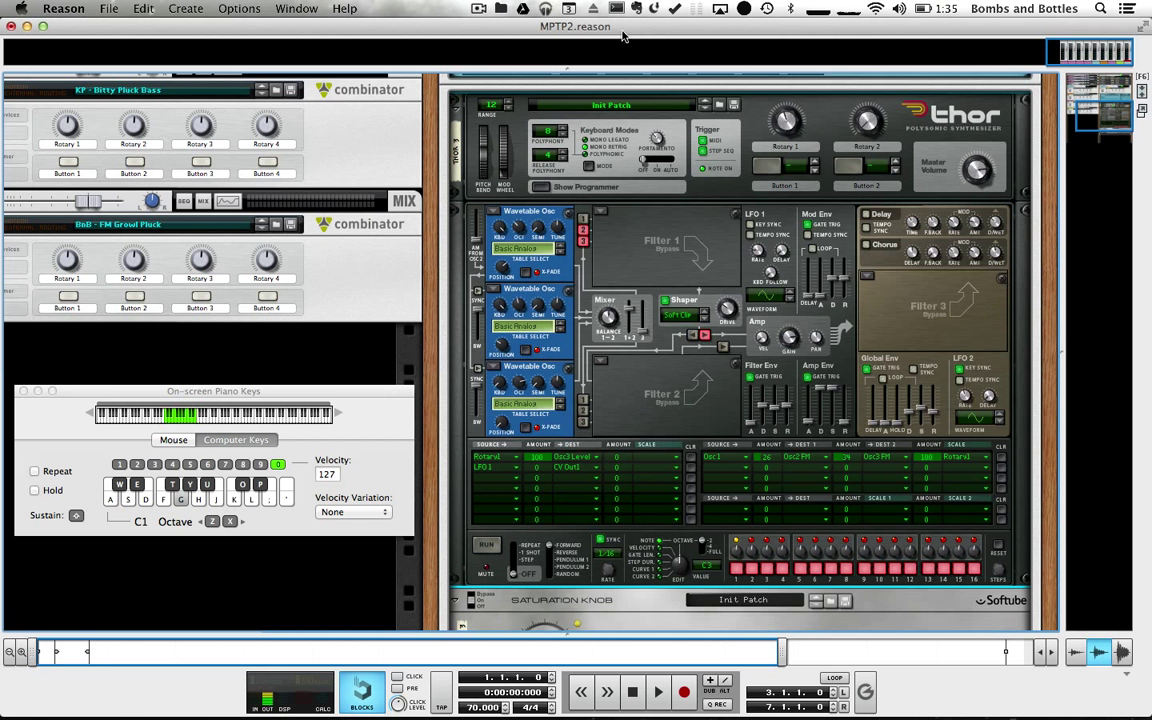
drag(622, 37, 630, 365)
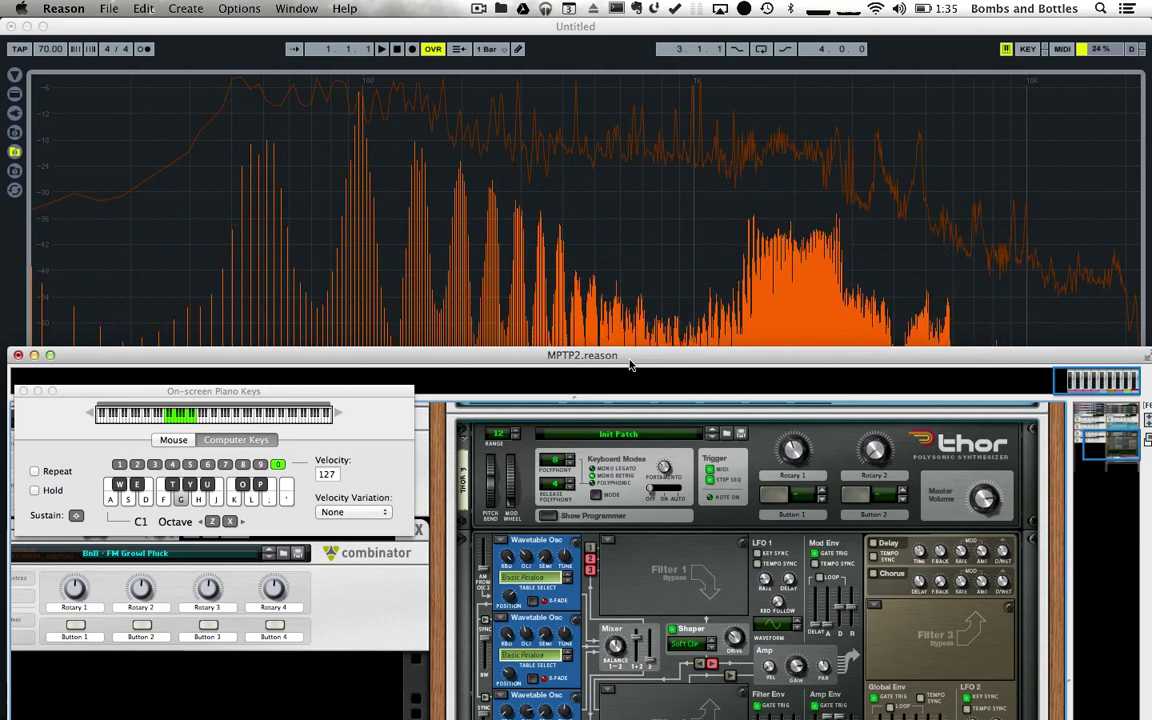
scroll(507, 422, down, 5)
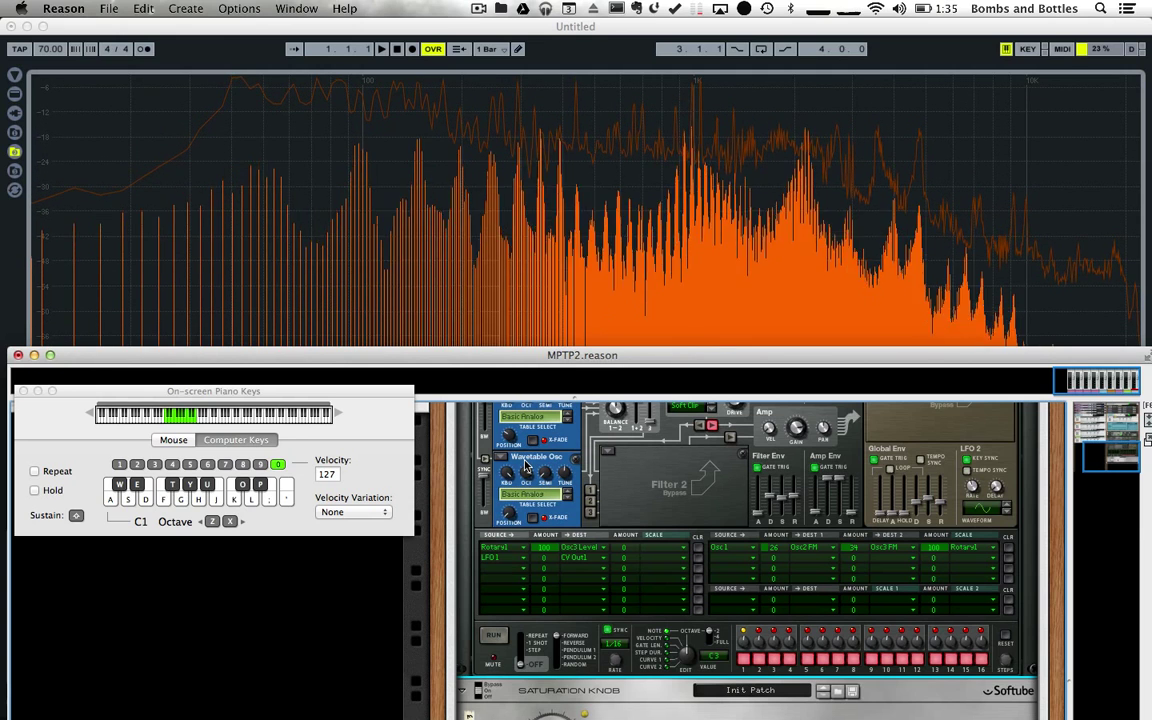
key(d)
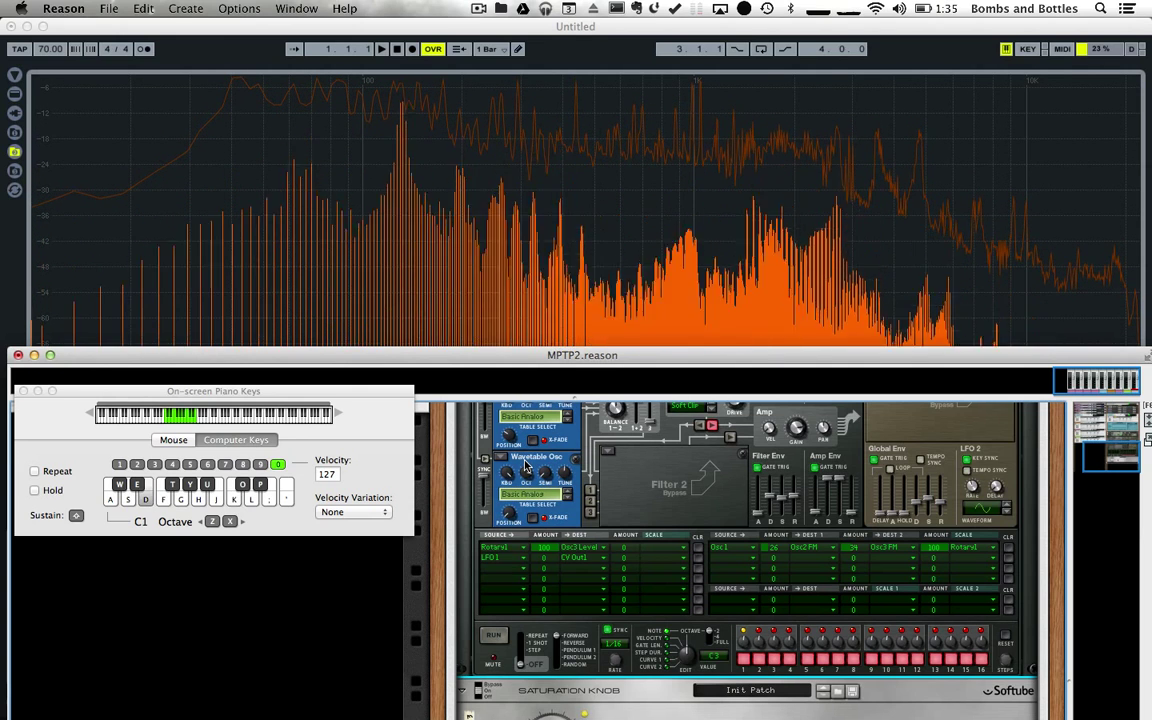
scroll(870, 495, up, 2)
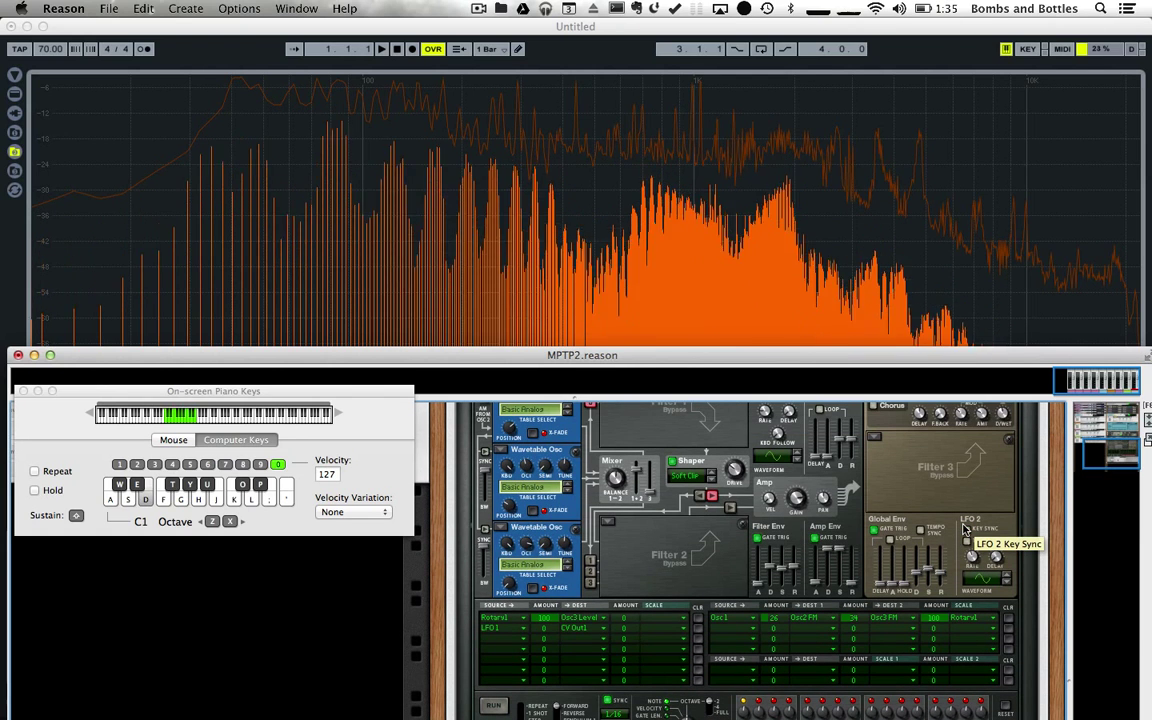
- Switch off Thor's Shaper and play a test note against the spectrum analyzer
mouse_move(971, 556)
mouse_down()
mouse_move(975, 543)
mouse_move(975, 562)
mouse_up()
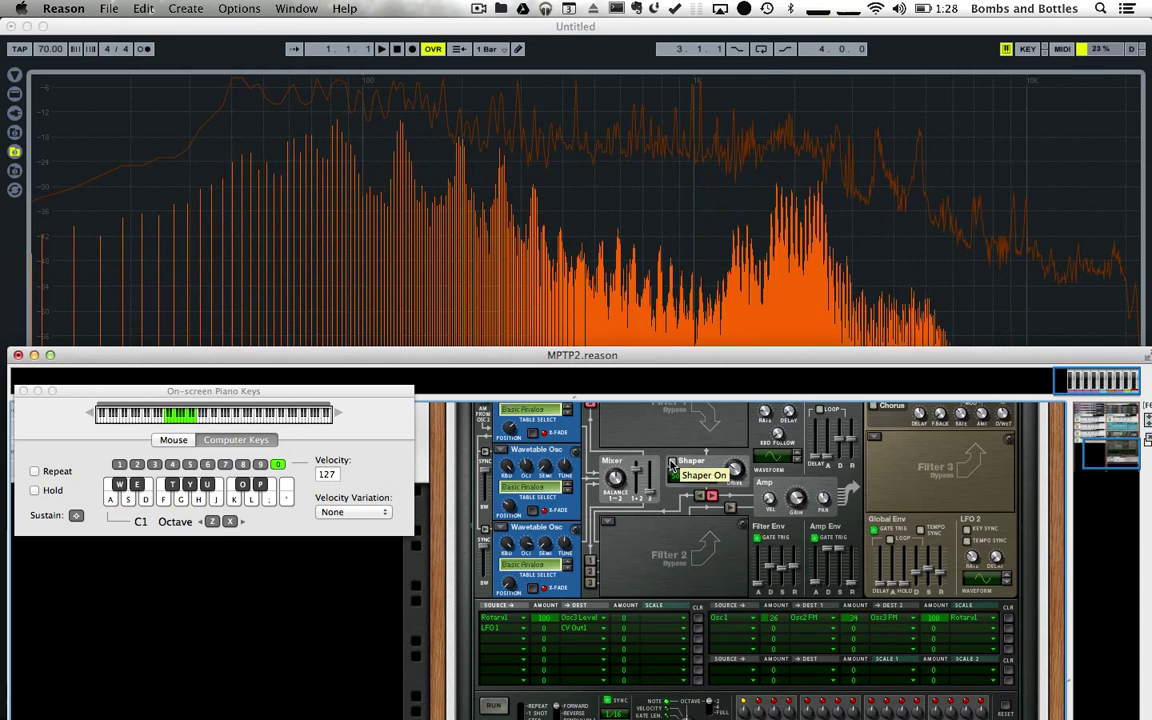
key(g)
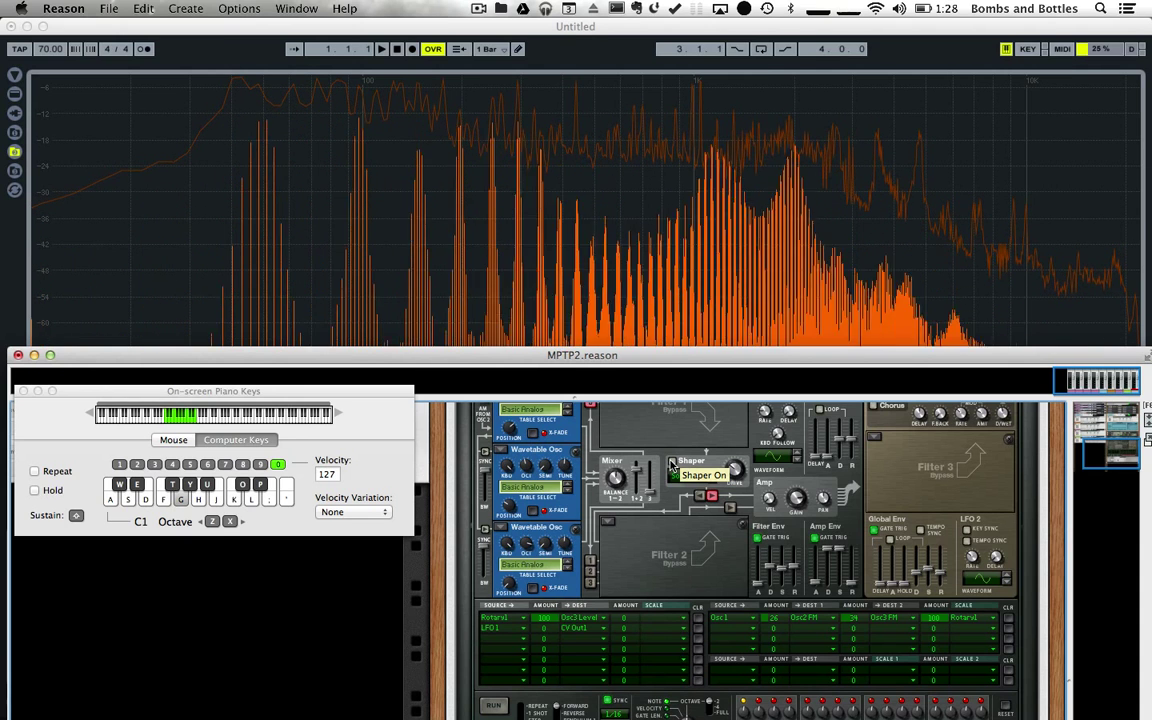
- Restore the rack window to full height and review Thor's oscillators and modulation routing
drag(663, 355, 657, 251)
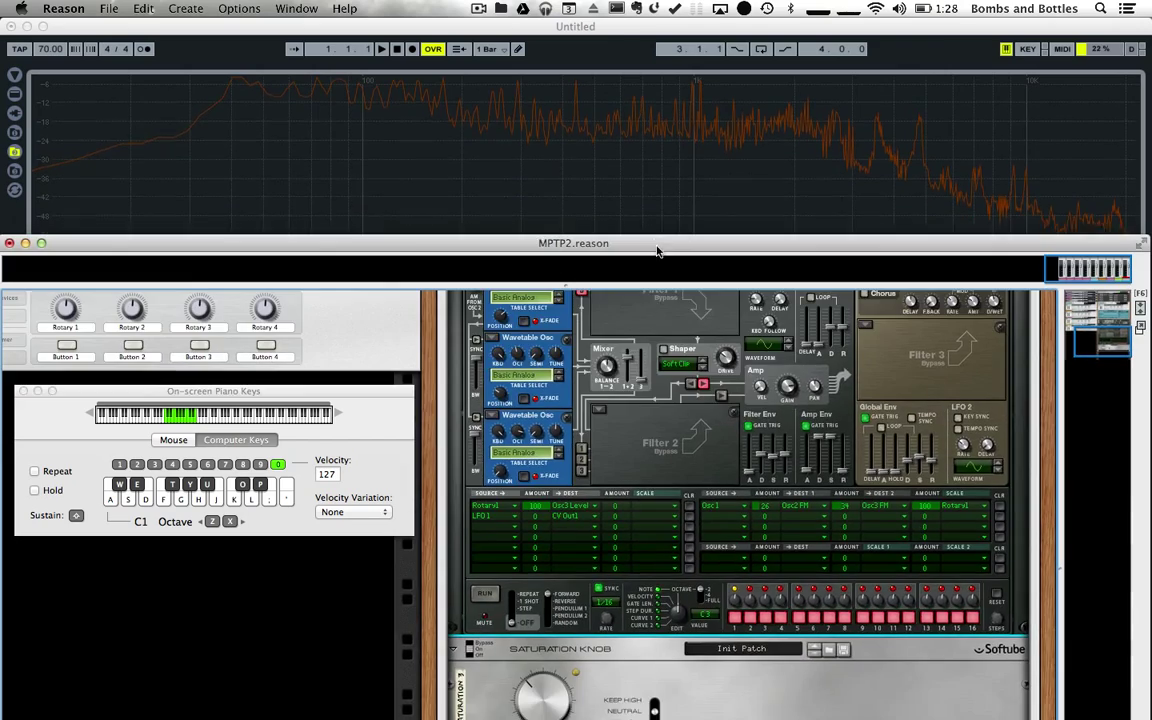
scroll(650, 300, up, 5)
click(41, 243)
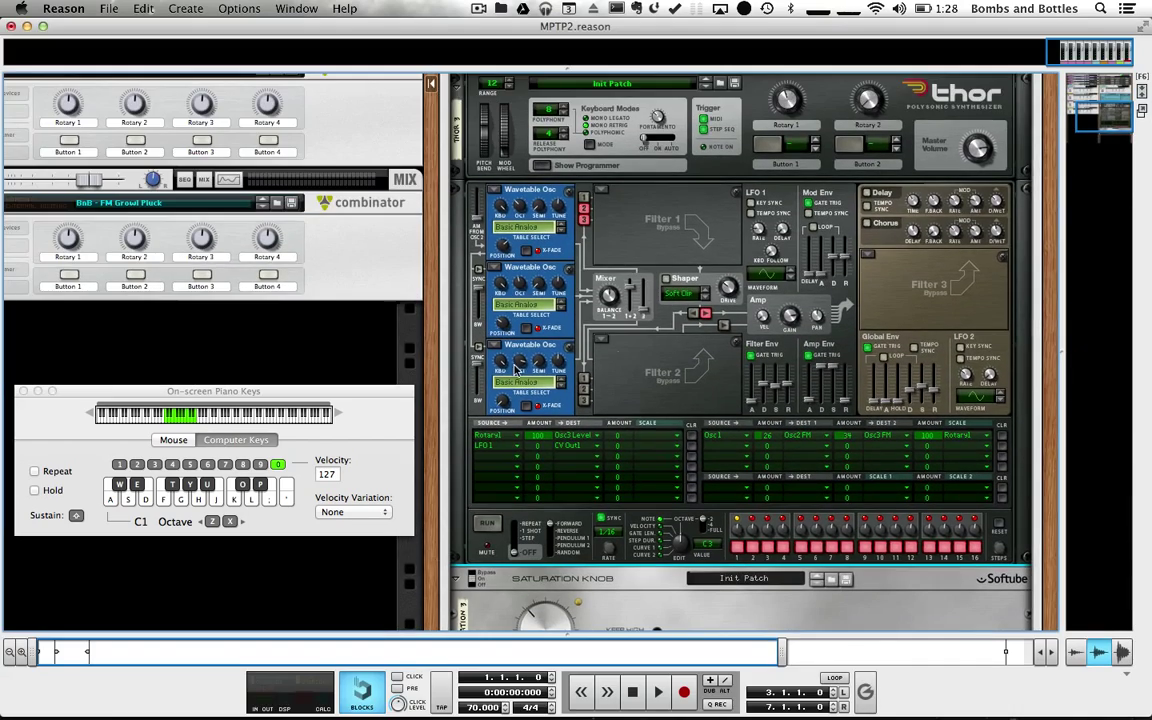
scroll(695, 352, down, 3)
scroll(695, 352, up, 1)
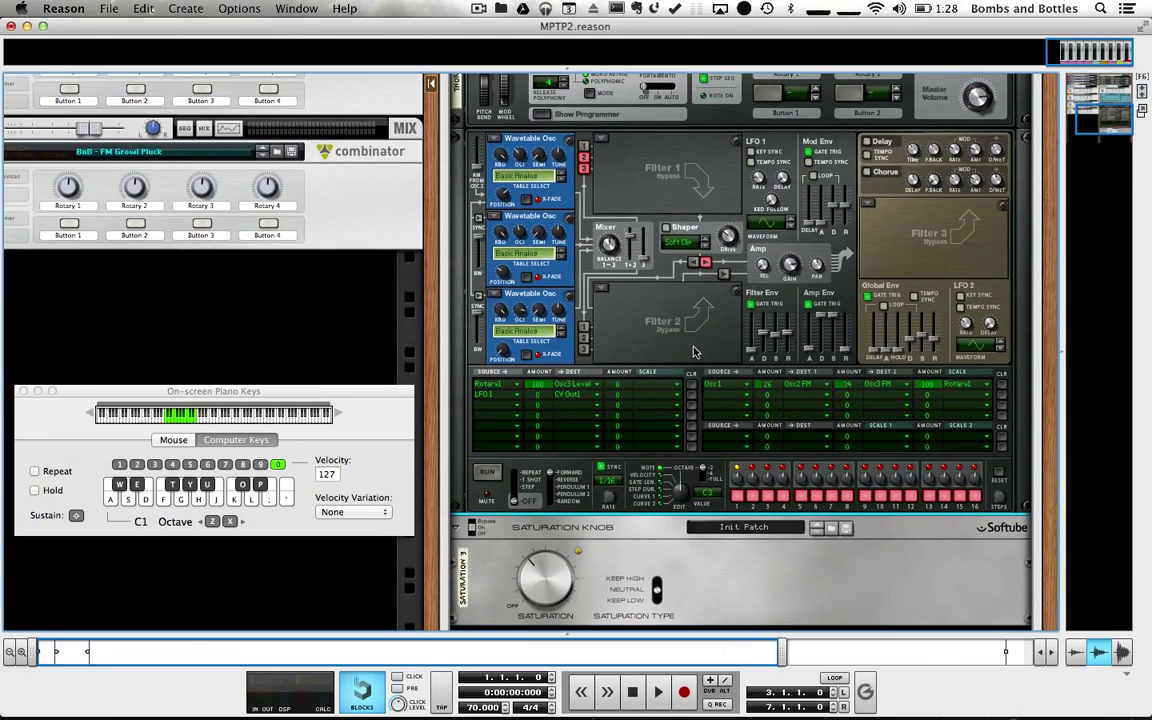
scroll(695, 352, up, 2)
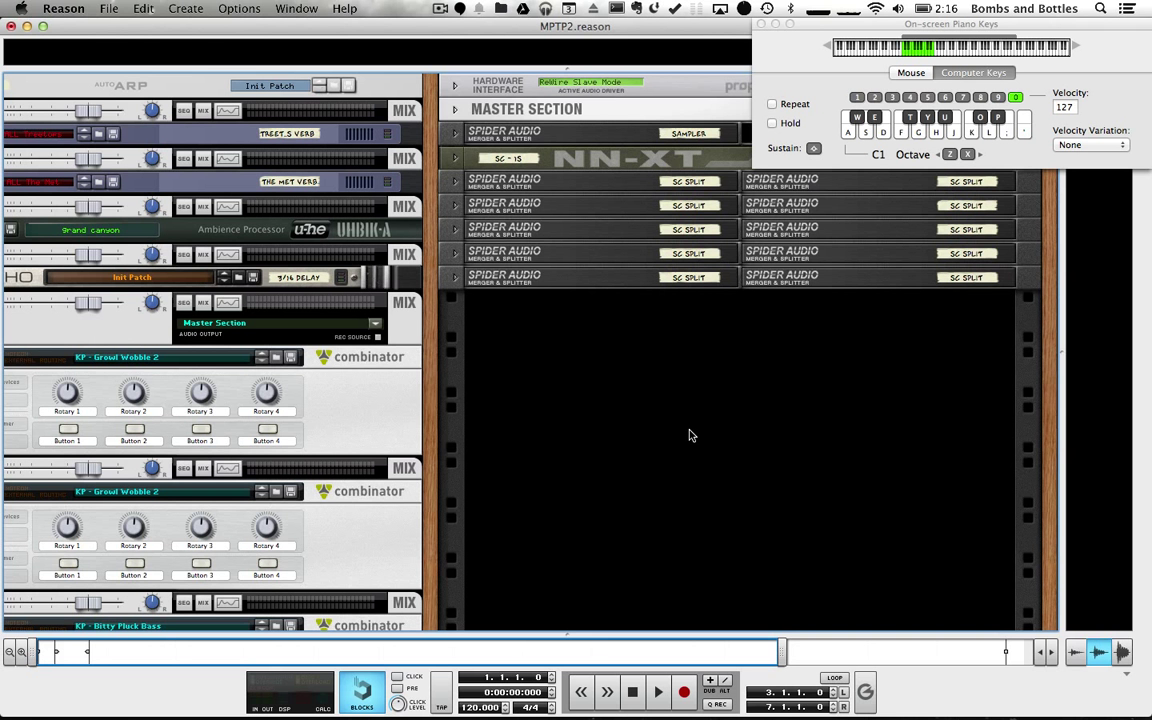
- Show the devices inside Combinator 1, examine its Thor routing and effects chain, and hide the devices again
scroll(689, 435, down, 10)
scroll(689, 435, left, 3)
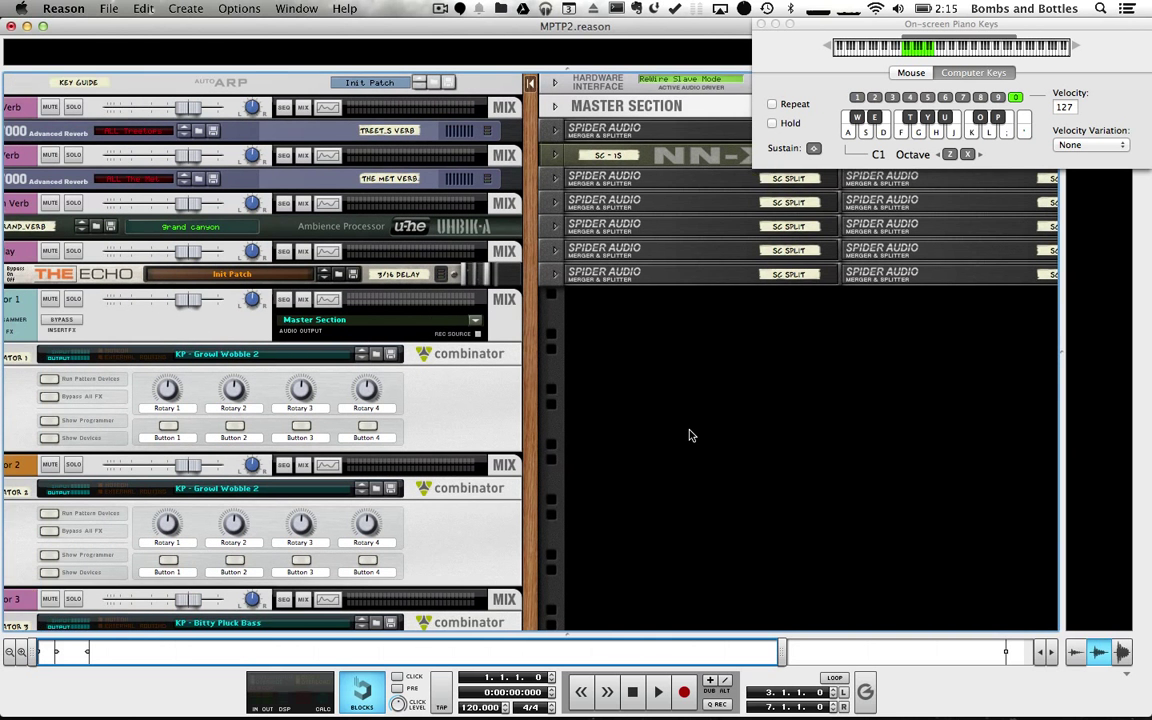
scroll(689, 435, up, 5)
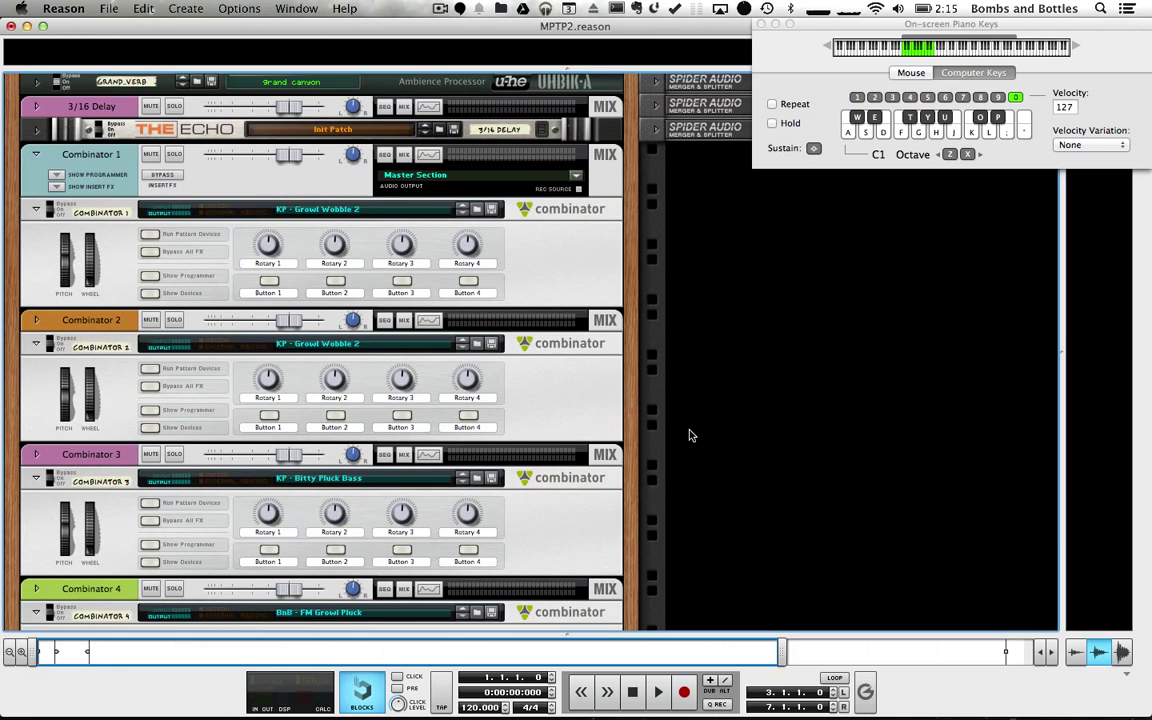
click(150, 294)
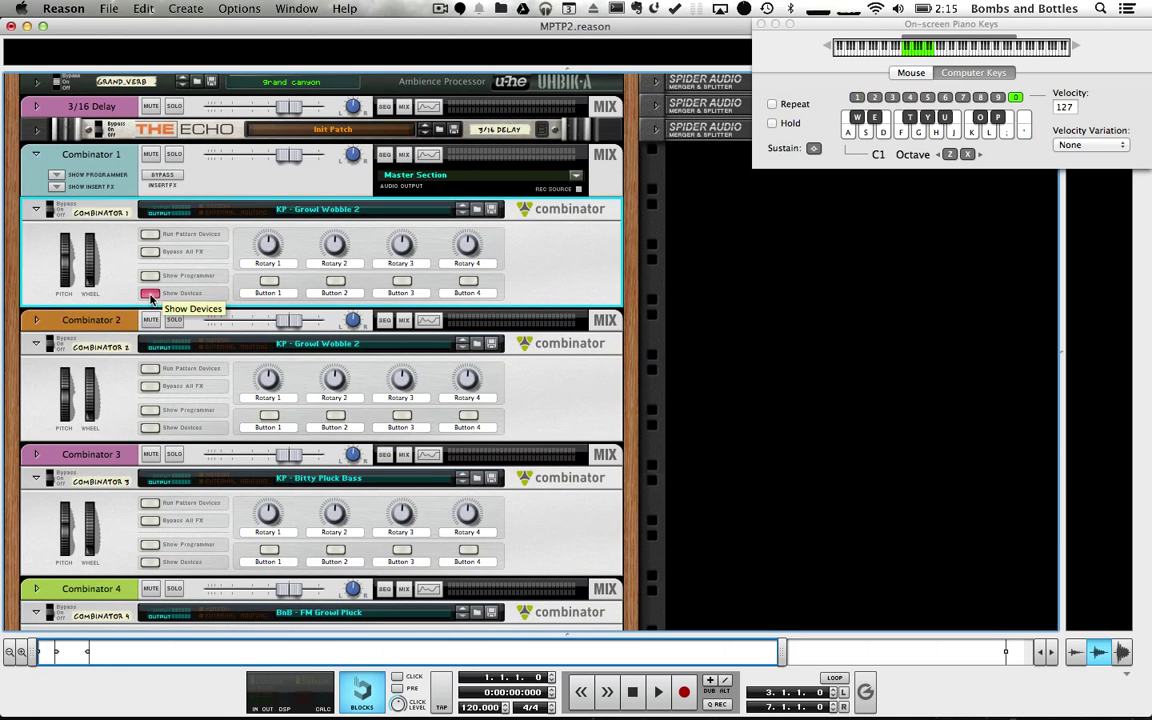
scroll(245, 308, down, 3)
scroll(245, 308, down, 1)
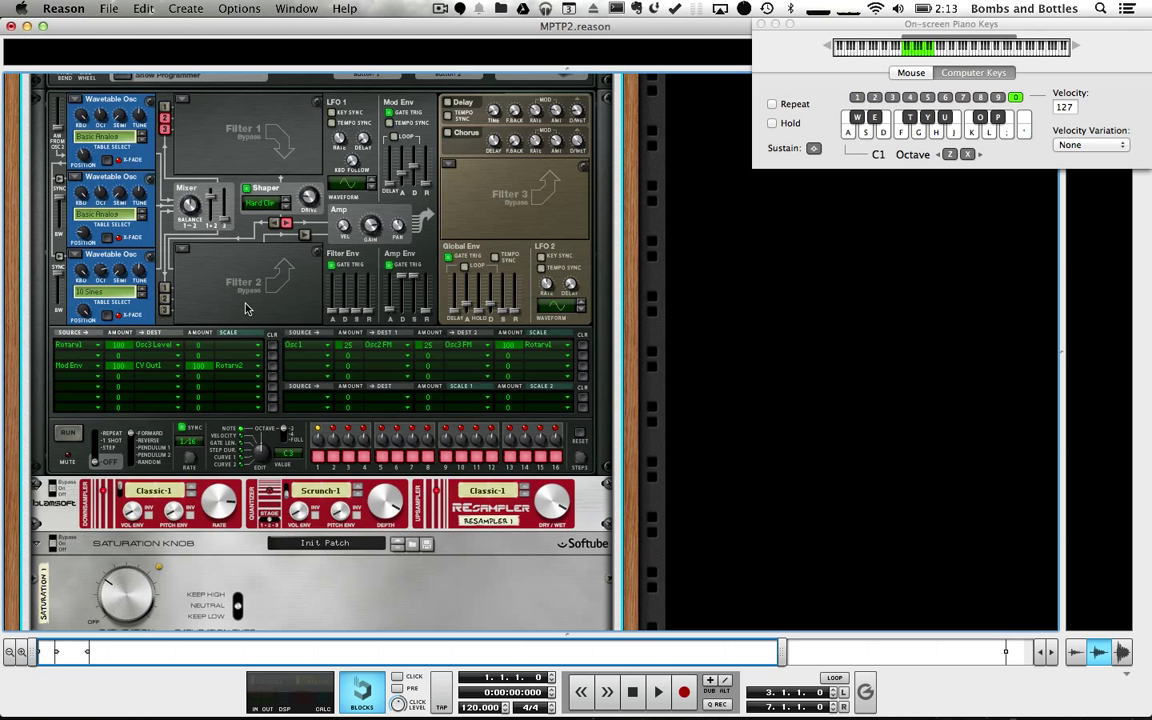
scroll(247, 308, up, 3)
scroll(200, 250, down, 3)
scroll(140, 143, up, 4)
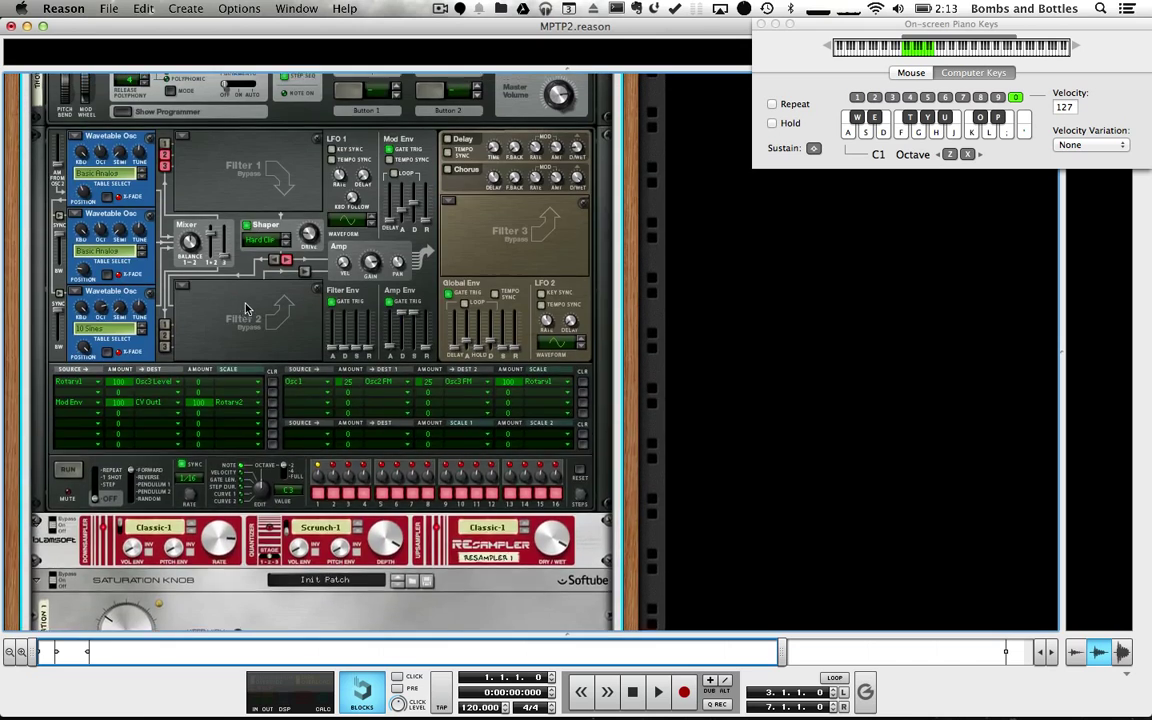
click(150, 129)
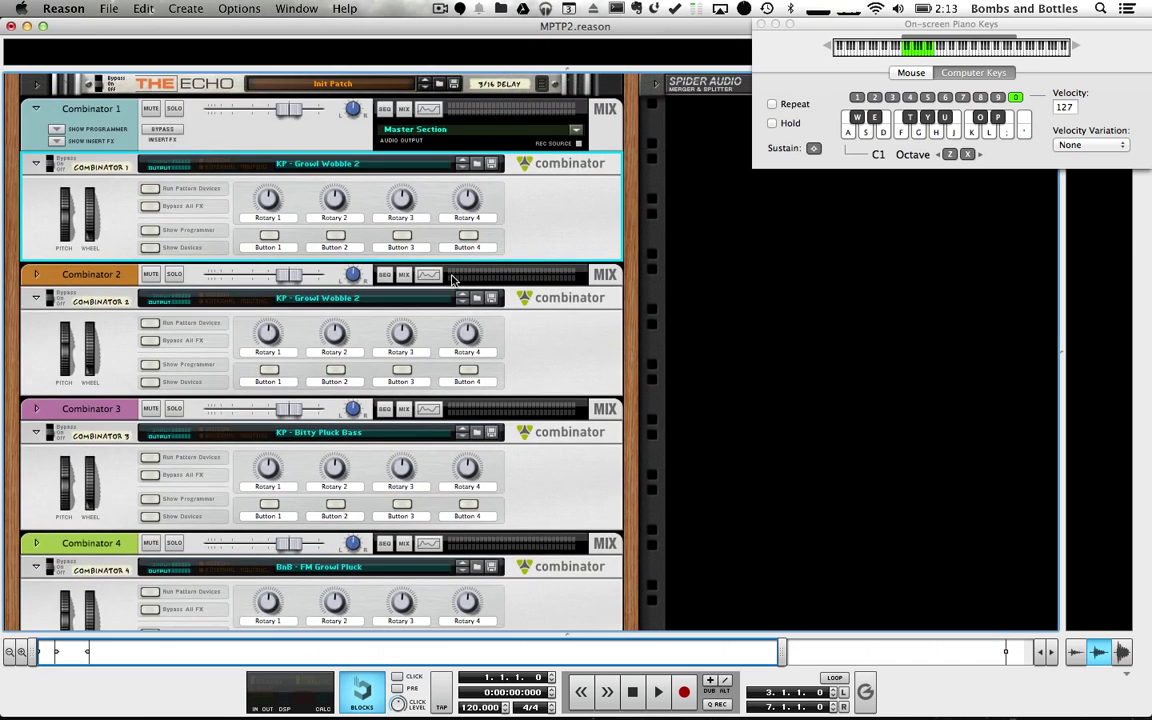
- Open the sequencer at full size with Combinator 1 selected and lower the computer keys' octave to C0
key(F7)
click(58, 256)
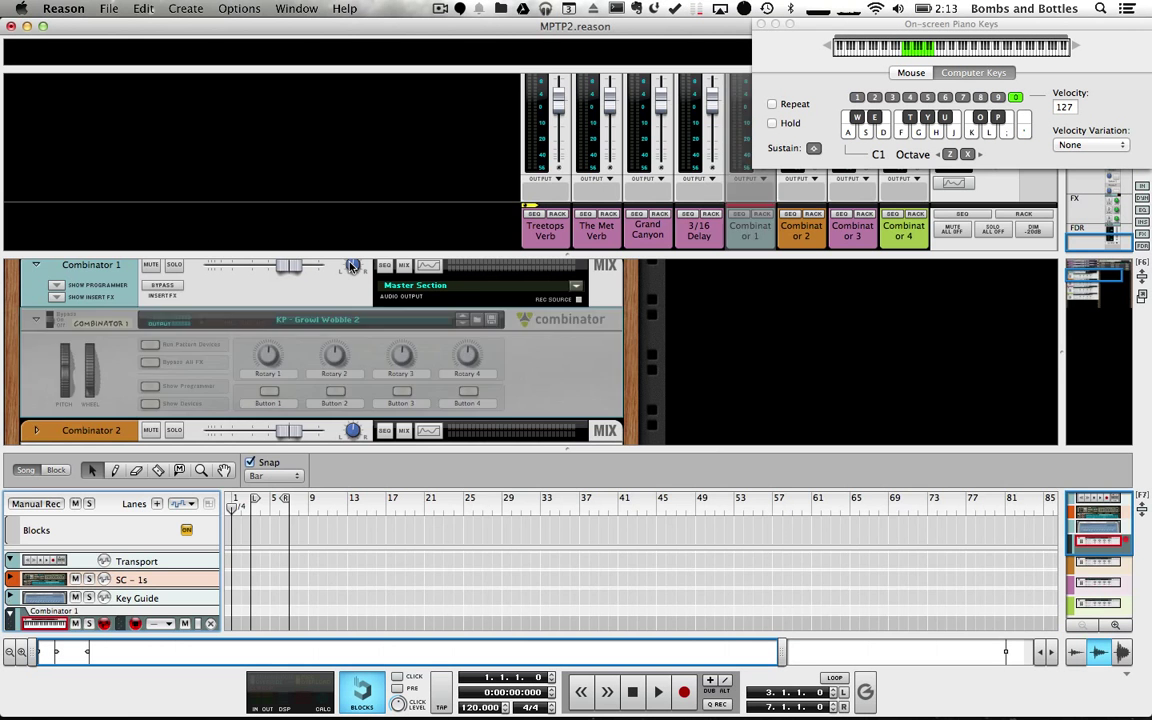
key(z)
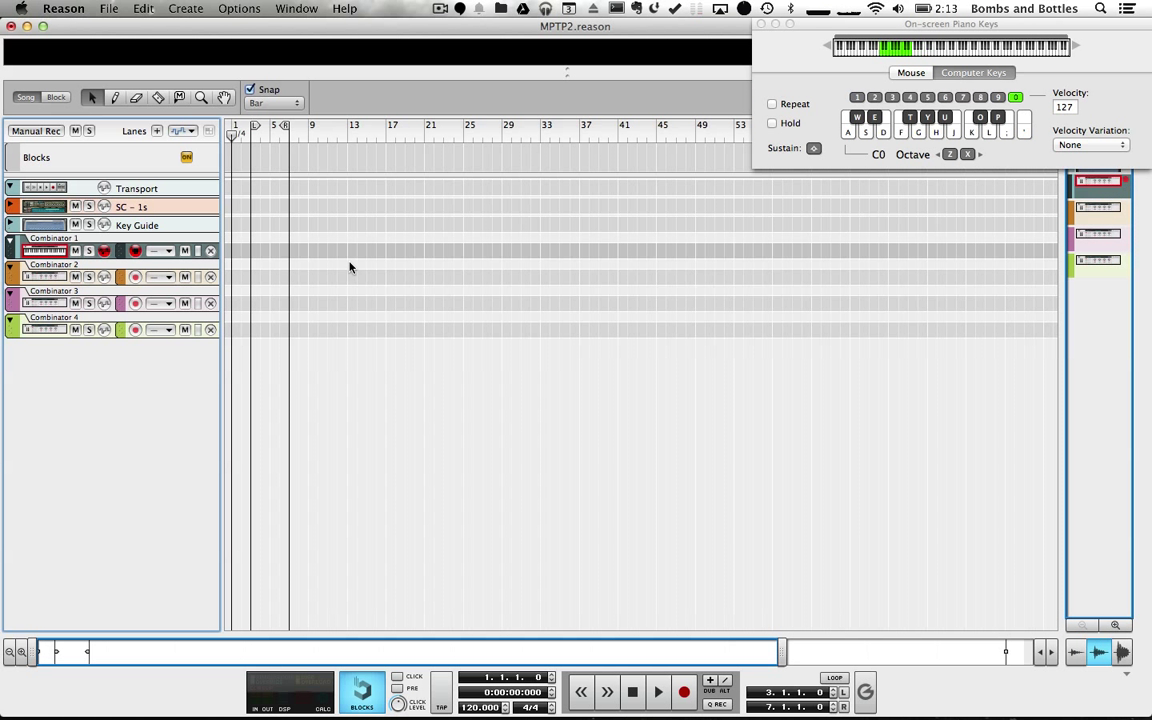
key(x)
key(z)
- Adjust the system volume to a comfortable listening level while auditioning the Combinator 1 growl
key(XF86AudioRaiseVolume)
key(XF86AudioRaiseVolume)
key(XF86AudioRaiseVolume)
key(XF86AudioRaiseVolume)
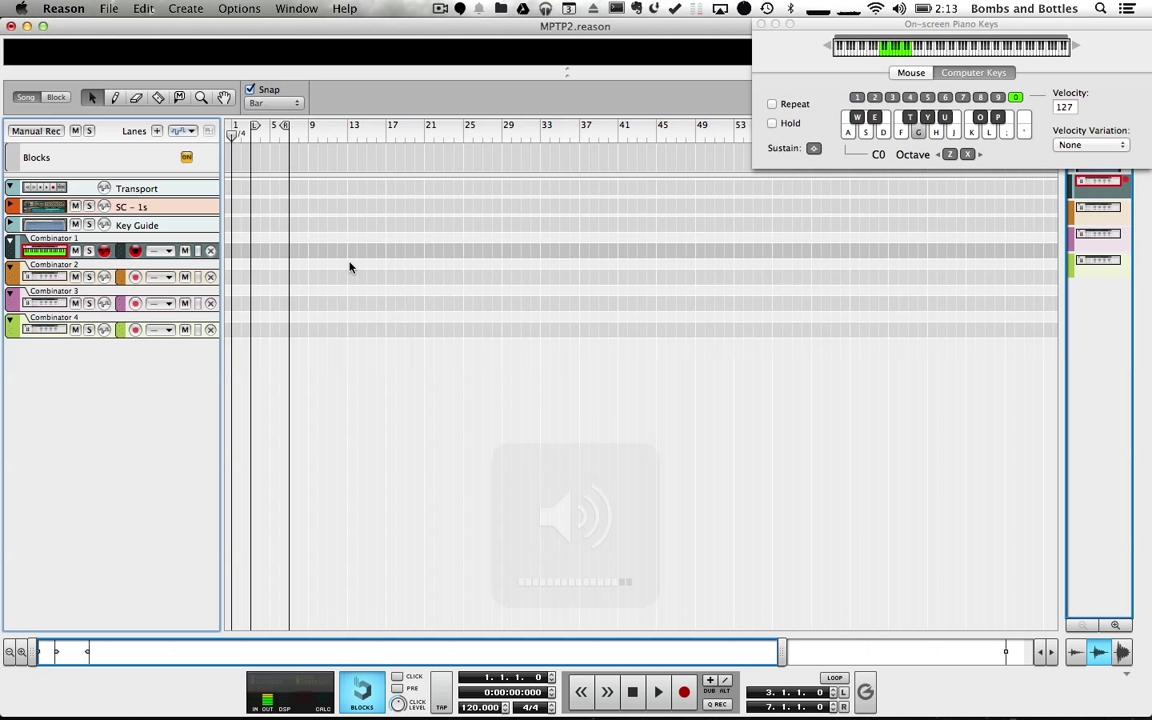
key(XF86AudioLowerVolume)
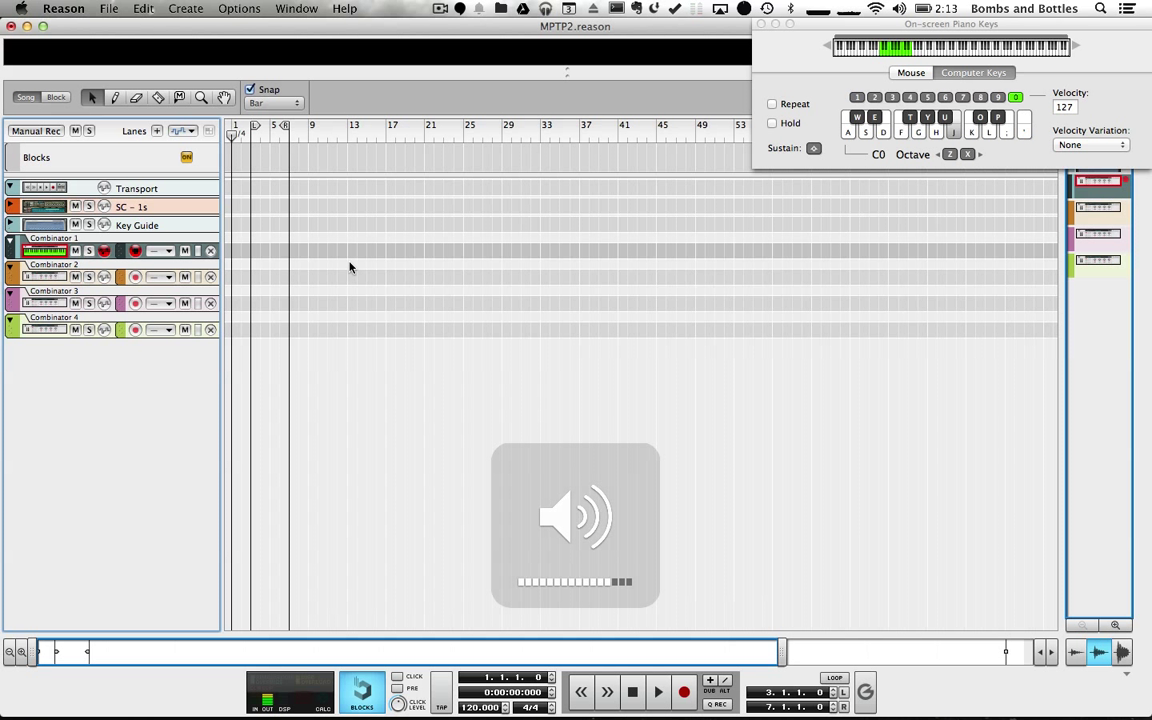
- Audition the Combinator 3 track and the Combinator 4 track by playing notes with the computer keys
click(40, 308)
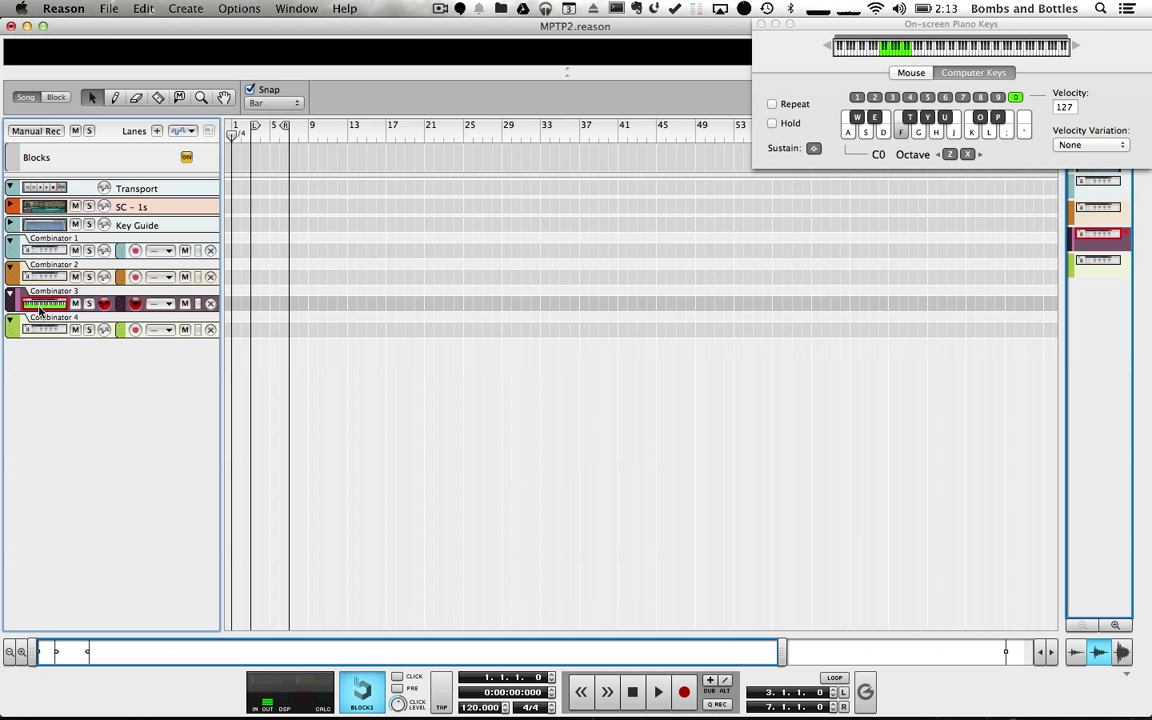
key(d)
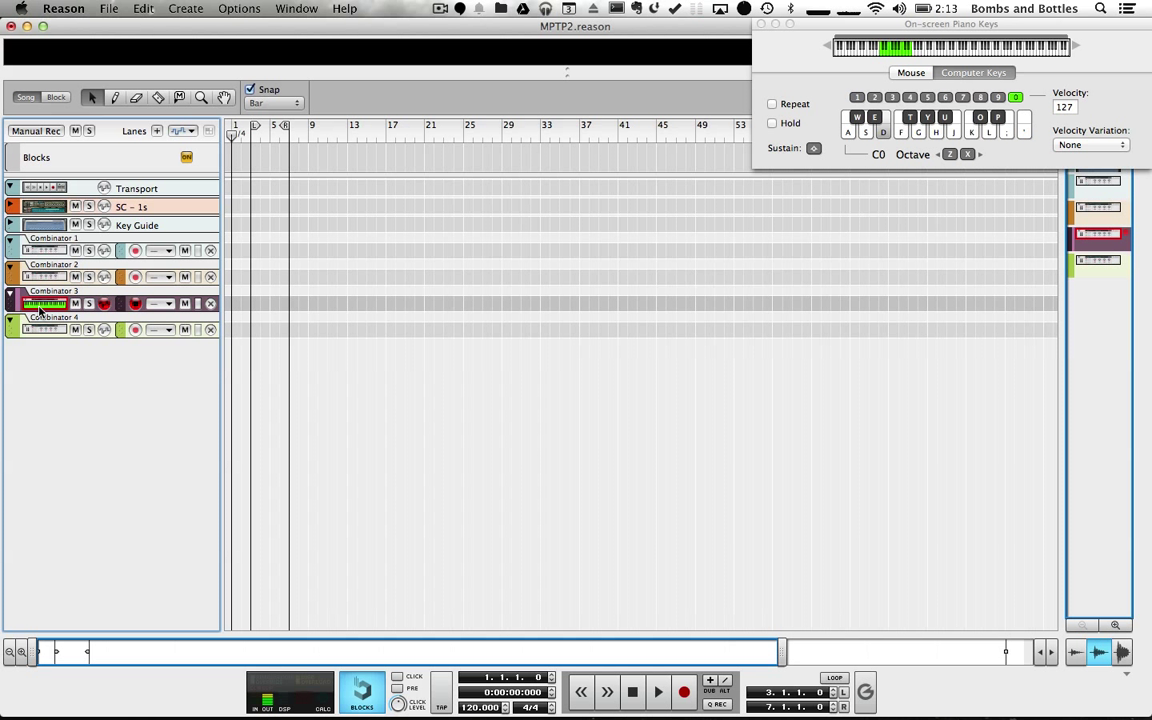
click(45, 329)
key(l)
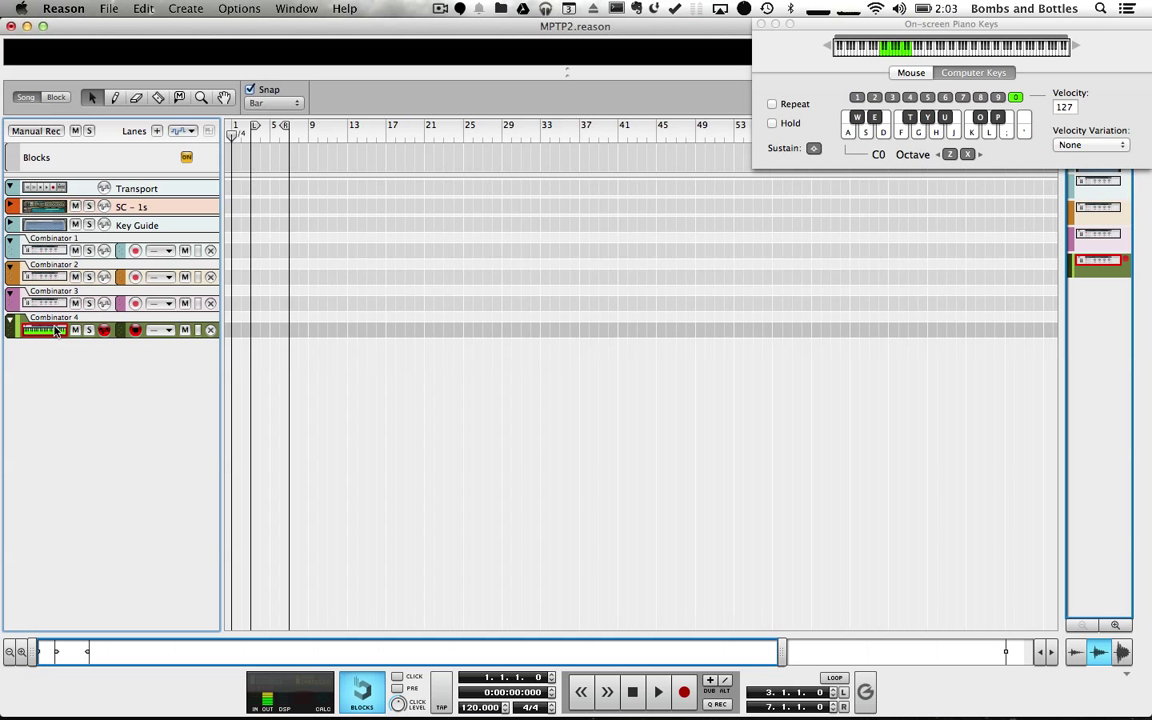
key(h)
key(e)
key(a)
key(y)
key(f)
key(j)
key(o)
key(o)
key(j)
key(f)
- Select the Combinator 1, 2 and 3 tracks in turn to compare their sounds
click(46, 250)
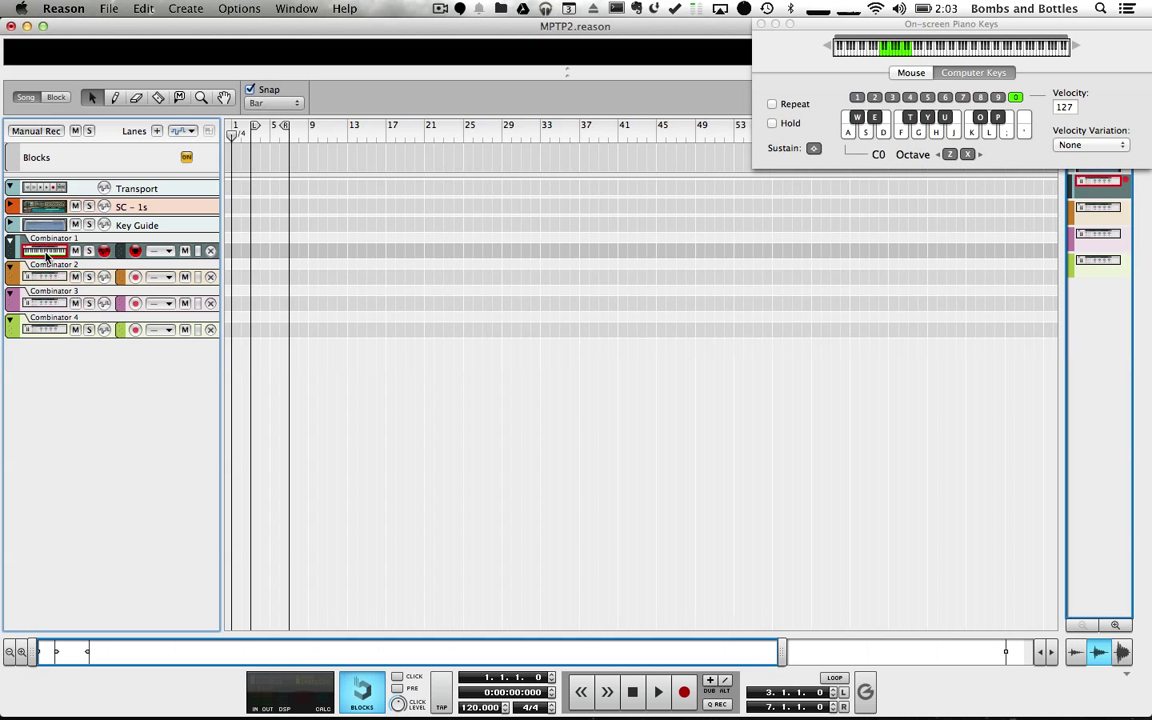
click(46, 277)
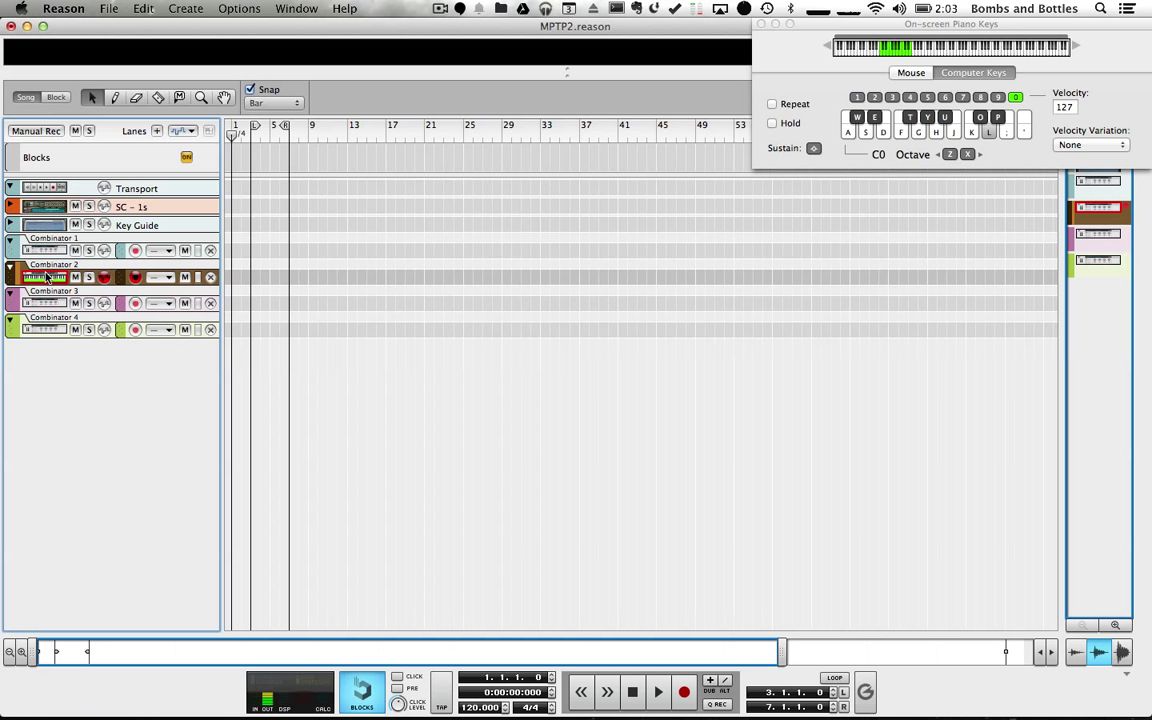
click(59, 306)
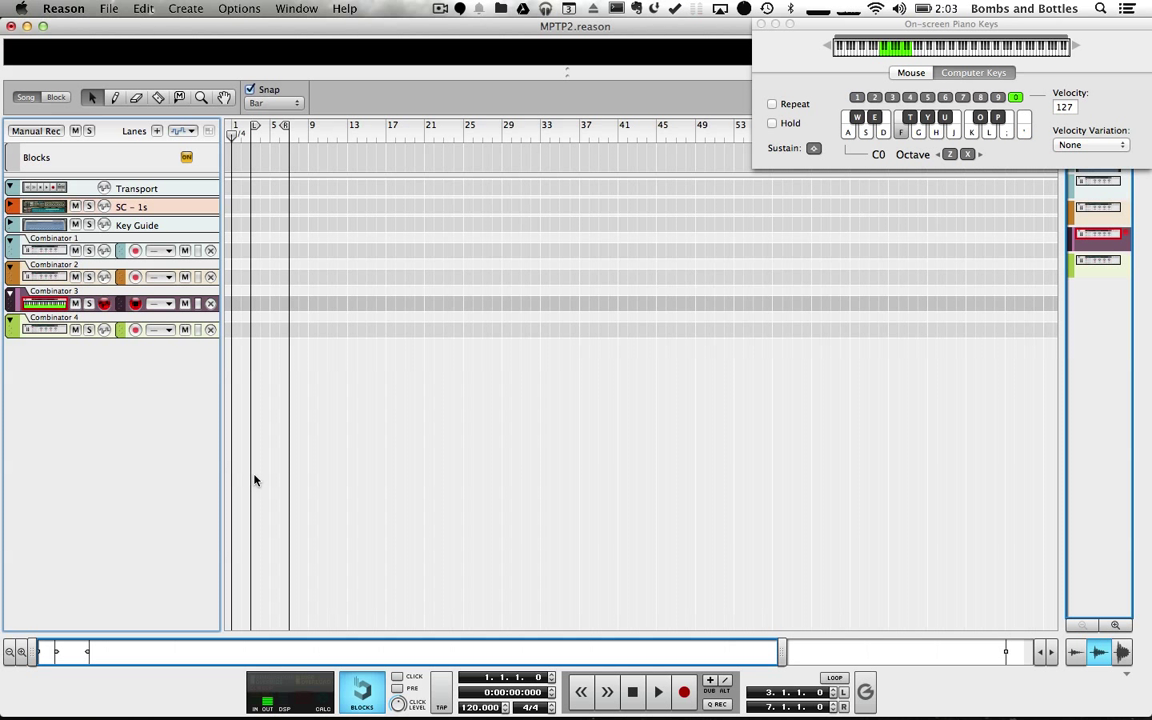
- Set the song tempo to 70 BPM
text(70)
key(Return)
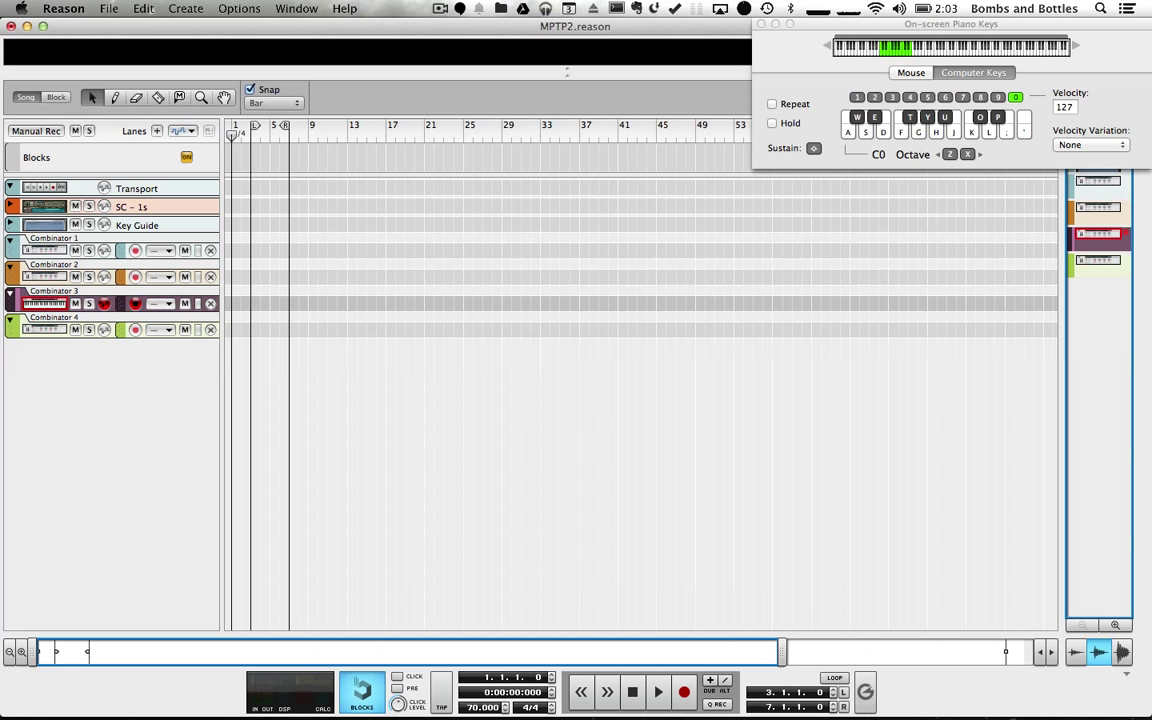
- Return to the rack, show Combinator 4's devices, and examine its Thor routing, BV512 vocoder and Saturation Knob
key(F6)
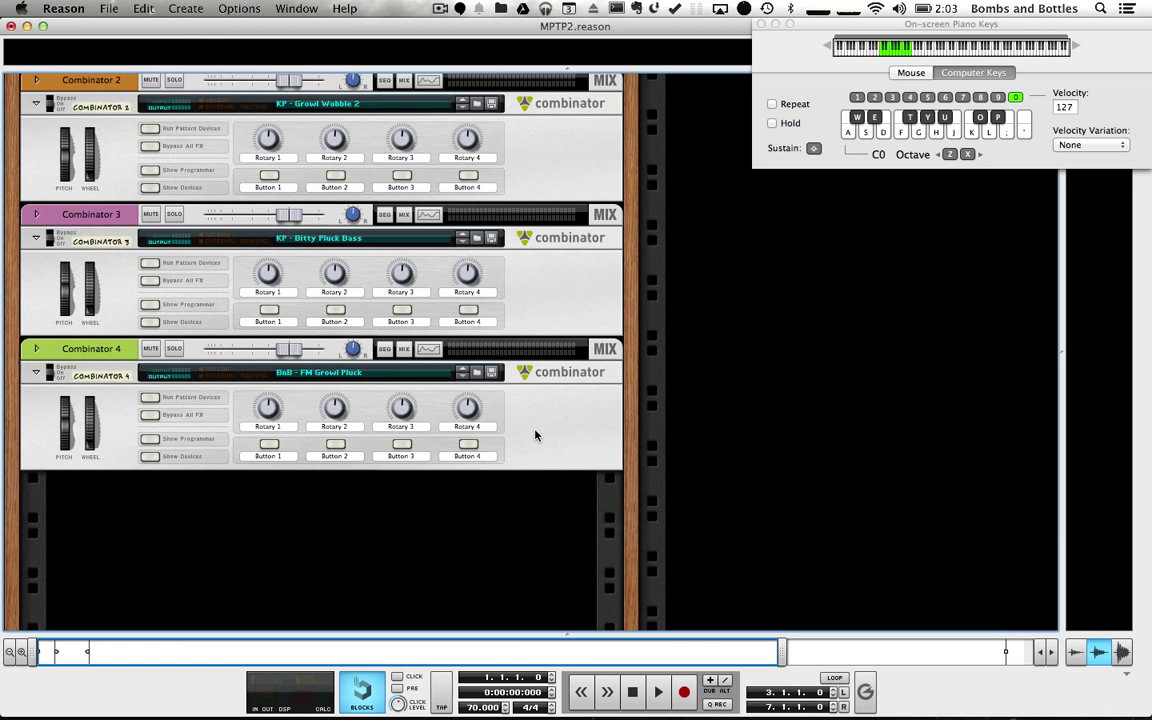
click(150, 456)
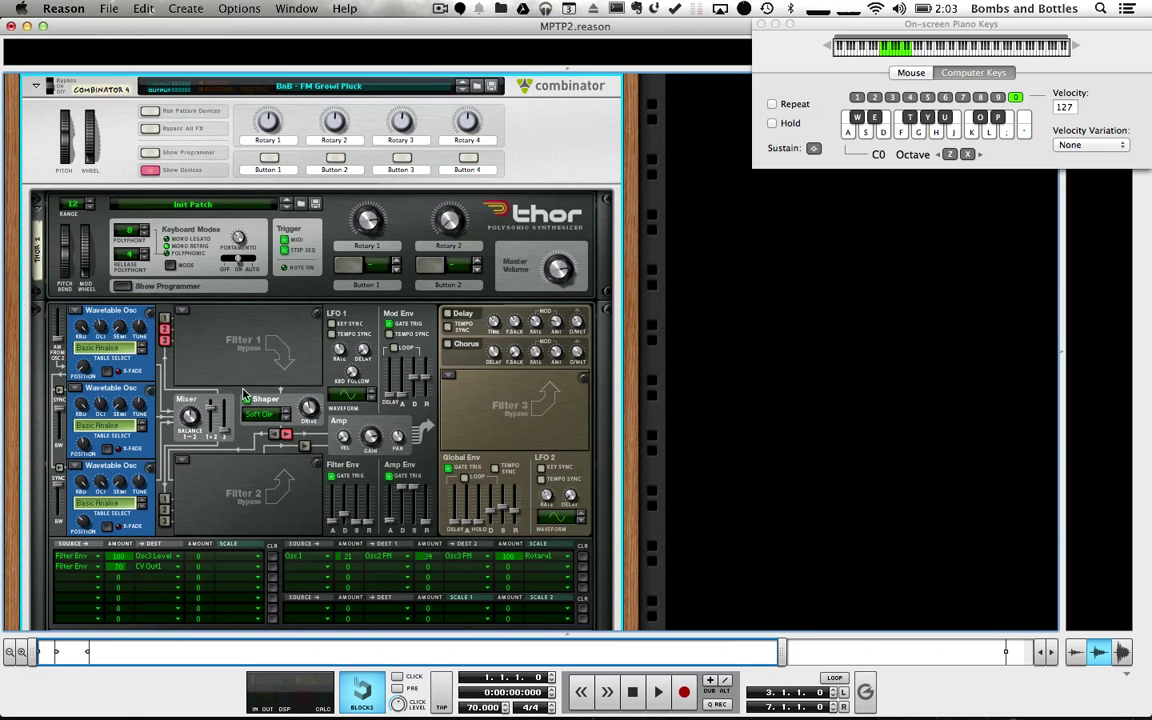
scroll(255, 375, down, 5)
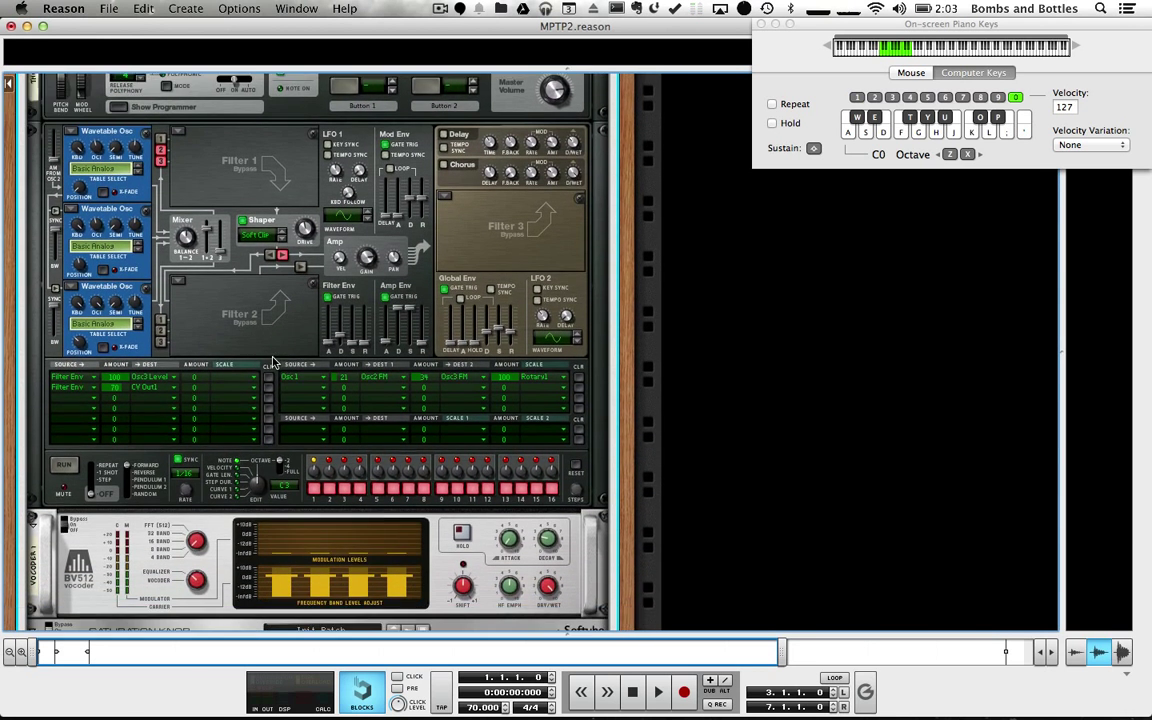
scroll(272, 362, down, 3)
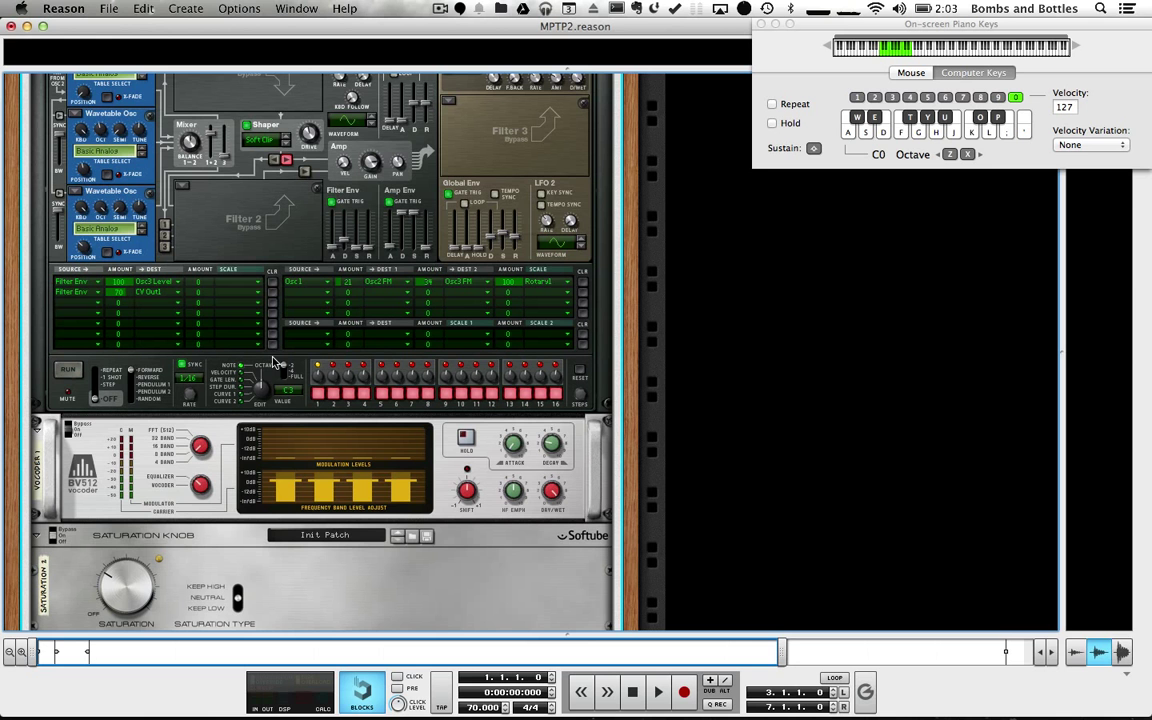
scroll(276, 362, up, 3)
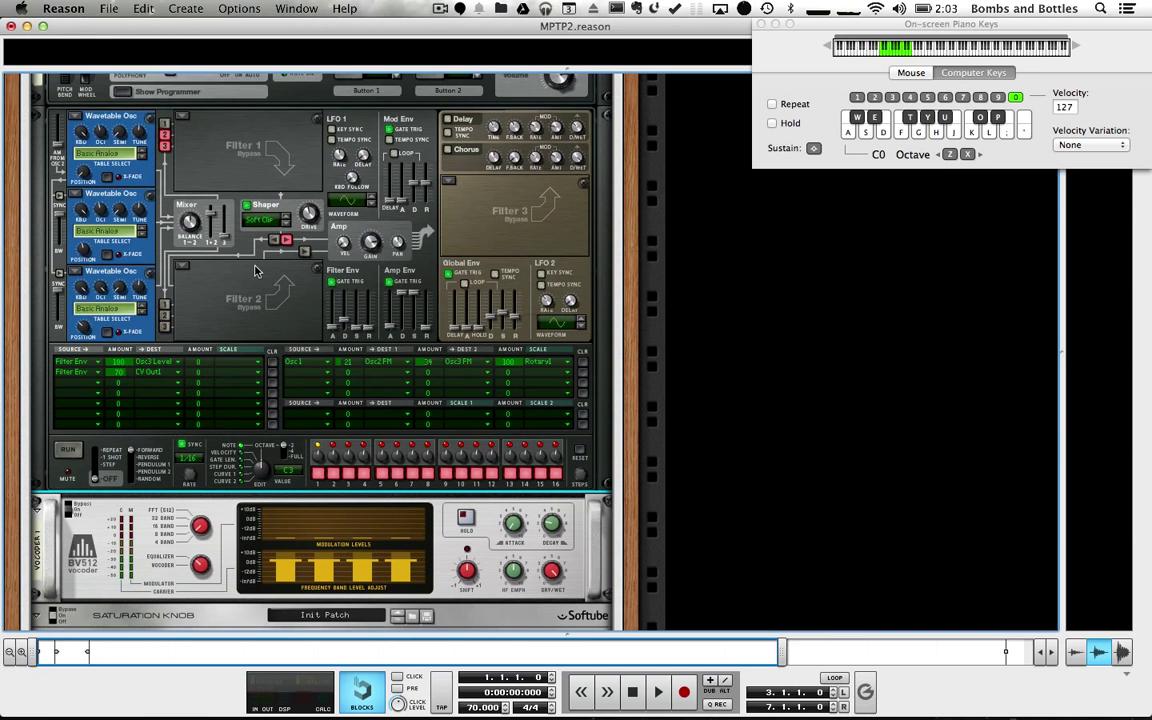
scroll(255, 270, down, 8)
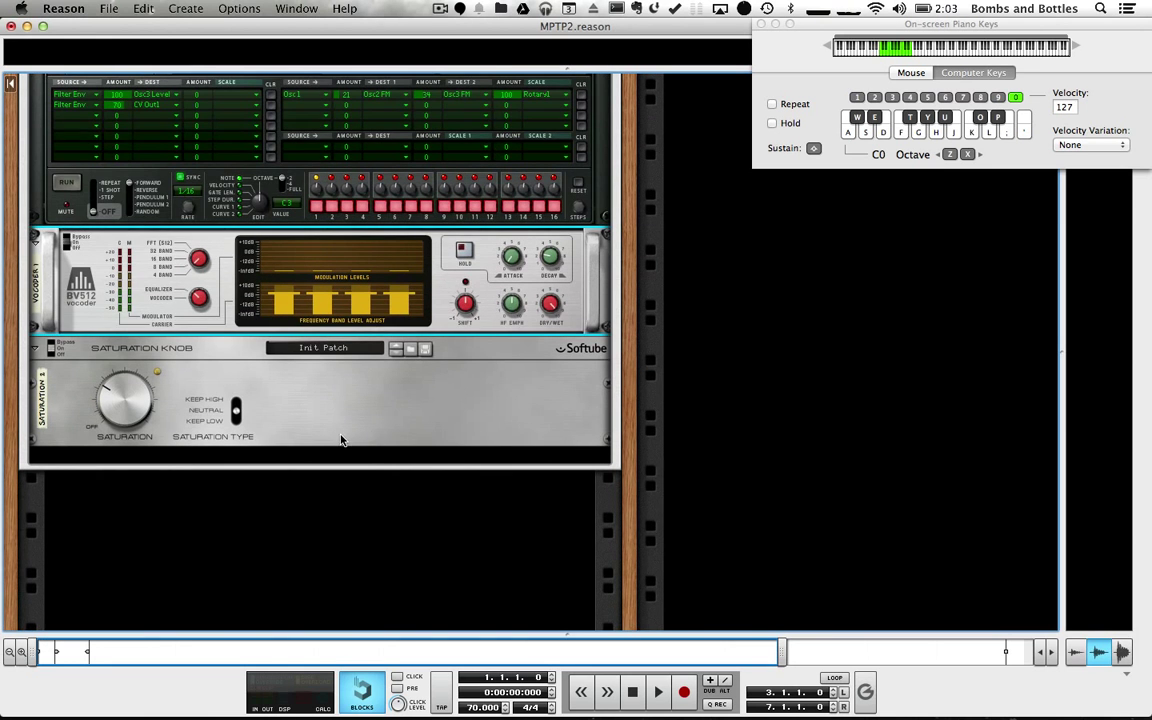
scroll(340, 440, up, 15)
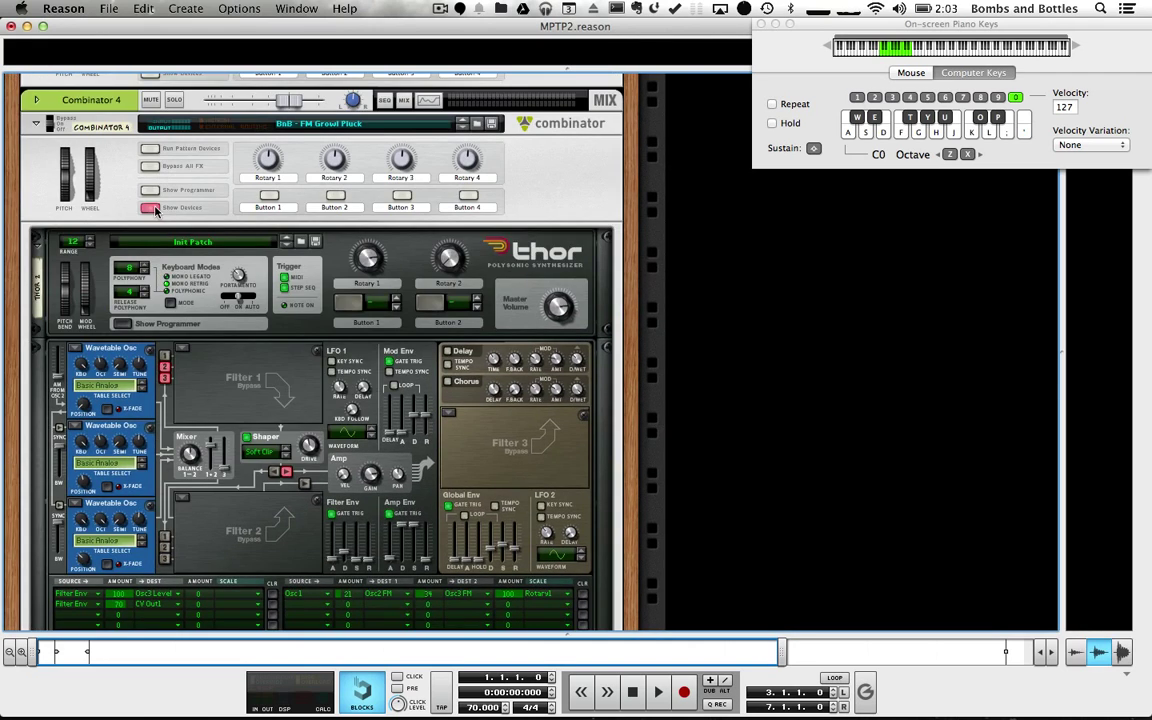
- Hide Combinator 4's devices and examine the Thor, Resampler and Saturation Knob inside Combinator 3, closing its device view when done
click(155, 210)
click(160, 487)
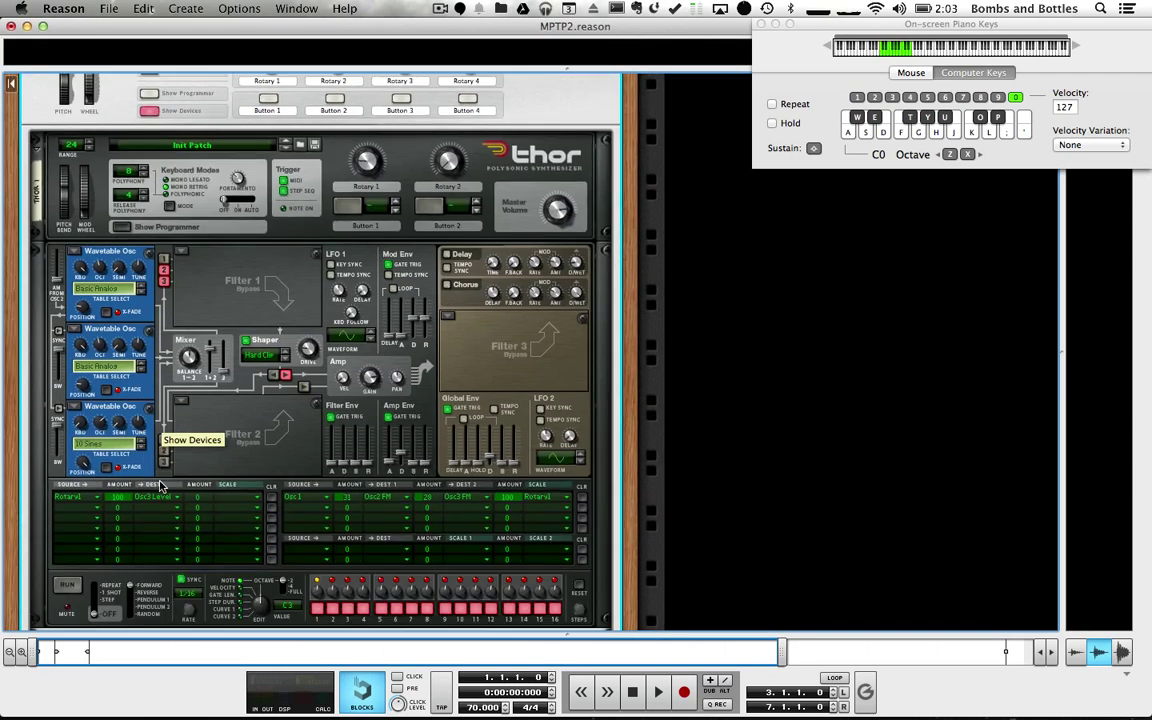
scroll(160, 487, down, 5)
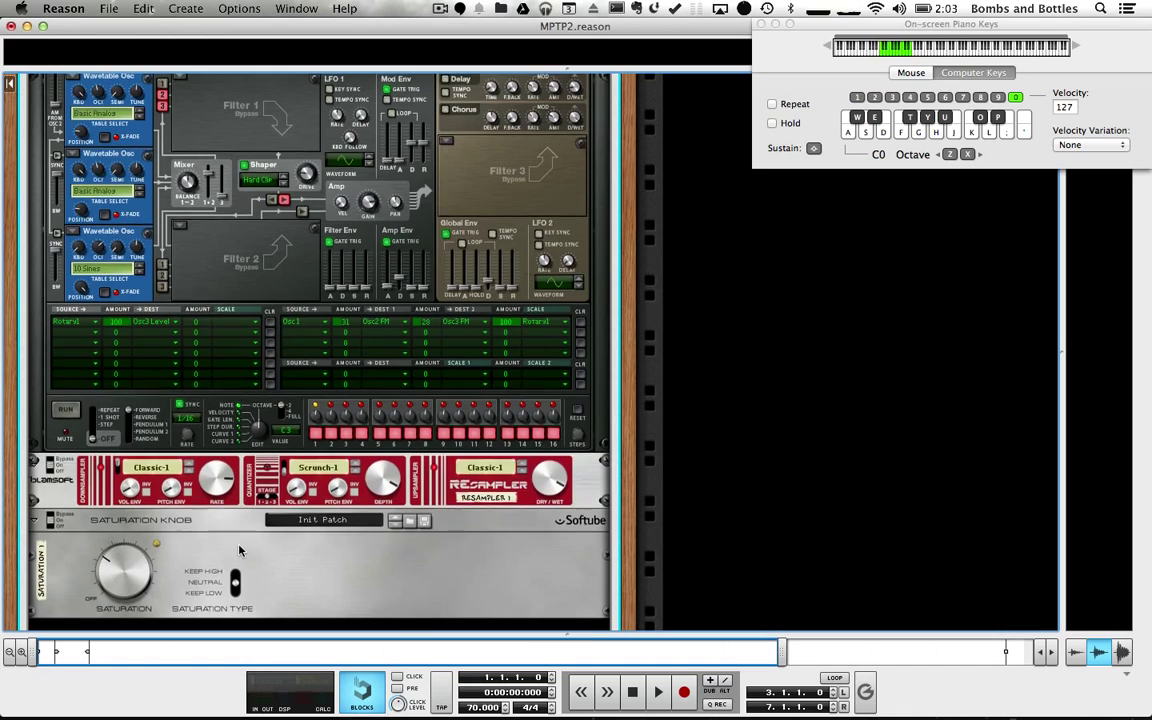
scroll(239, 550, up, 5)
scroll(135, 130, up, 2)
click(148, 130)
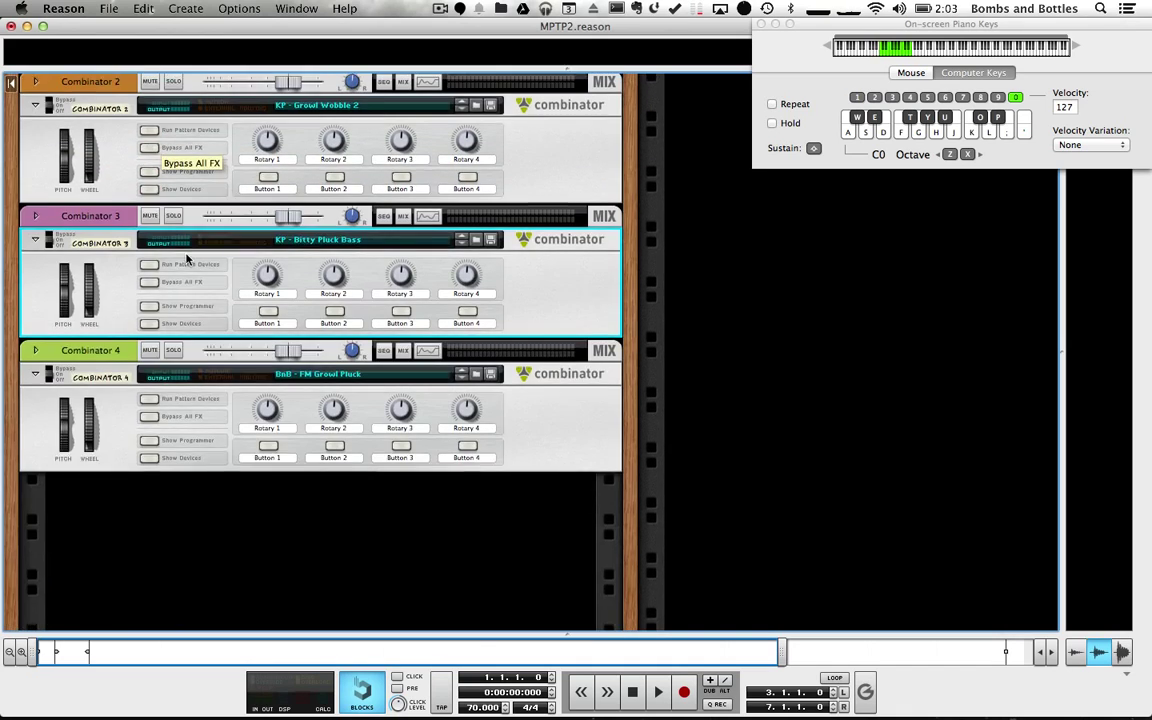
- Create a new empty Combinator in the free rack column and unfold its mix channel, moving the on-screen piano keys out of the way
scroll(186, 259, up, 6)
drag(834, 28, 108, 63)
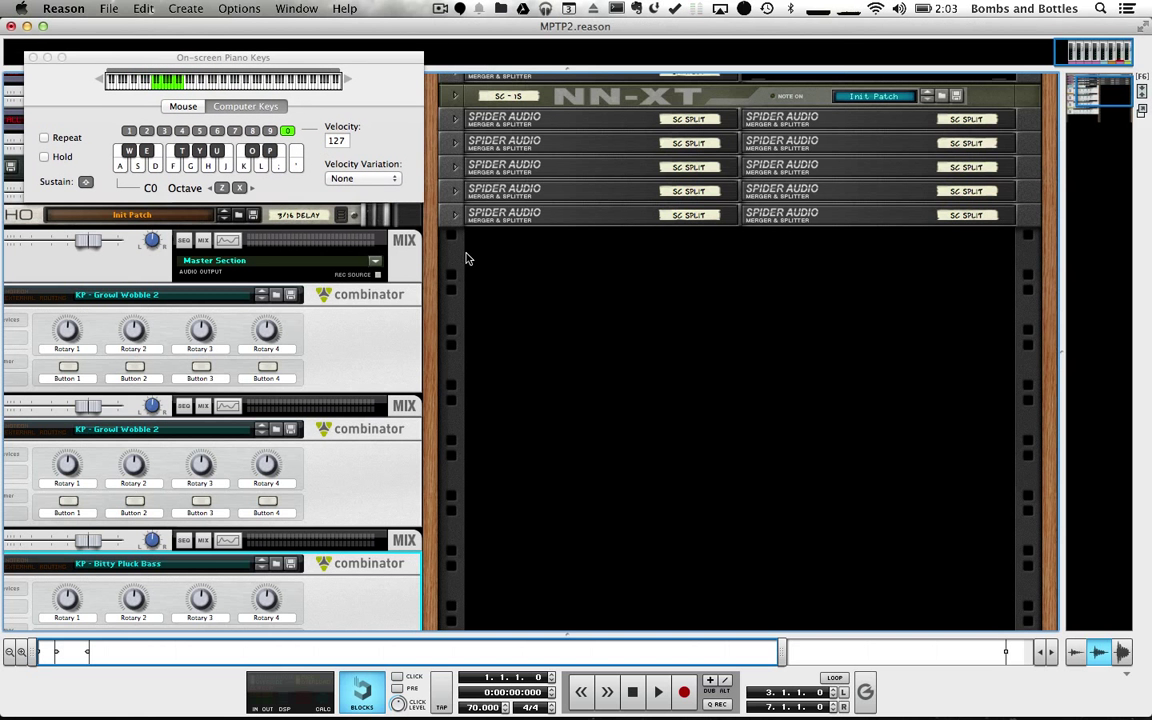
right_click(565, 274)
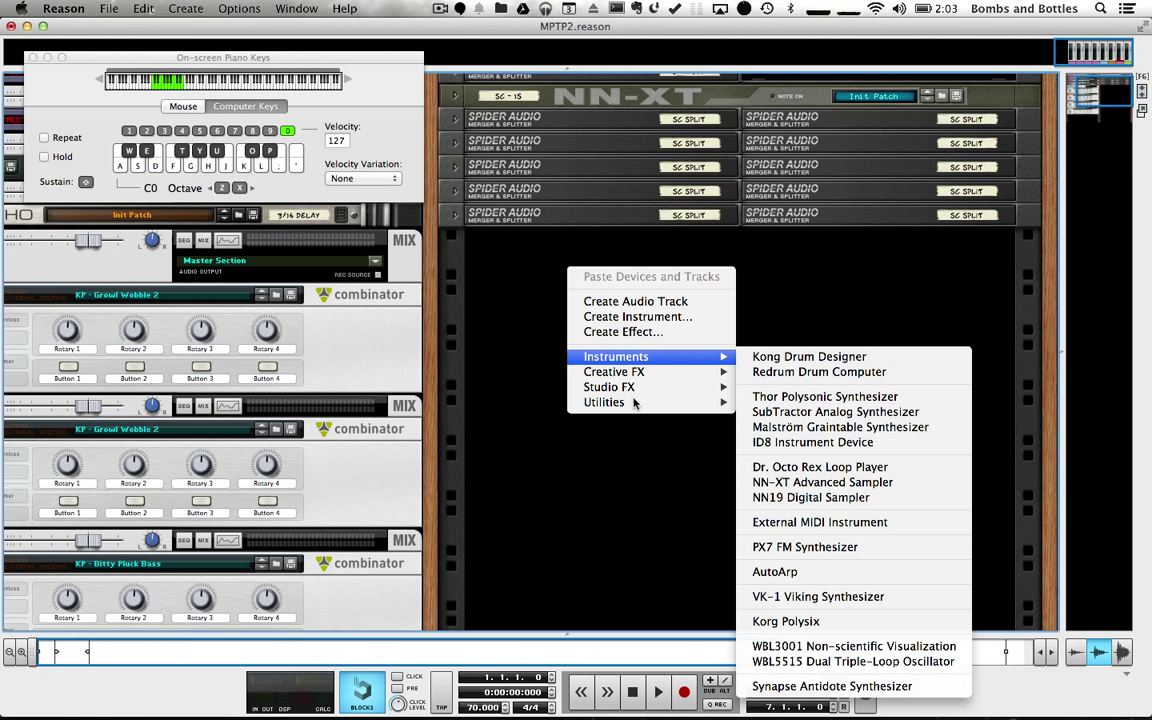
mouse_move(633, 402)
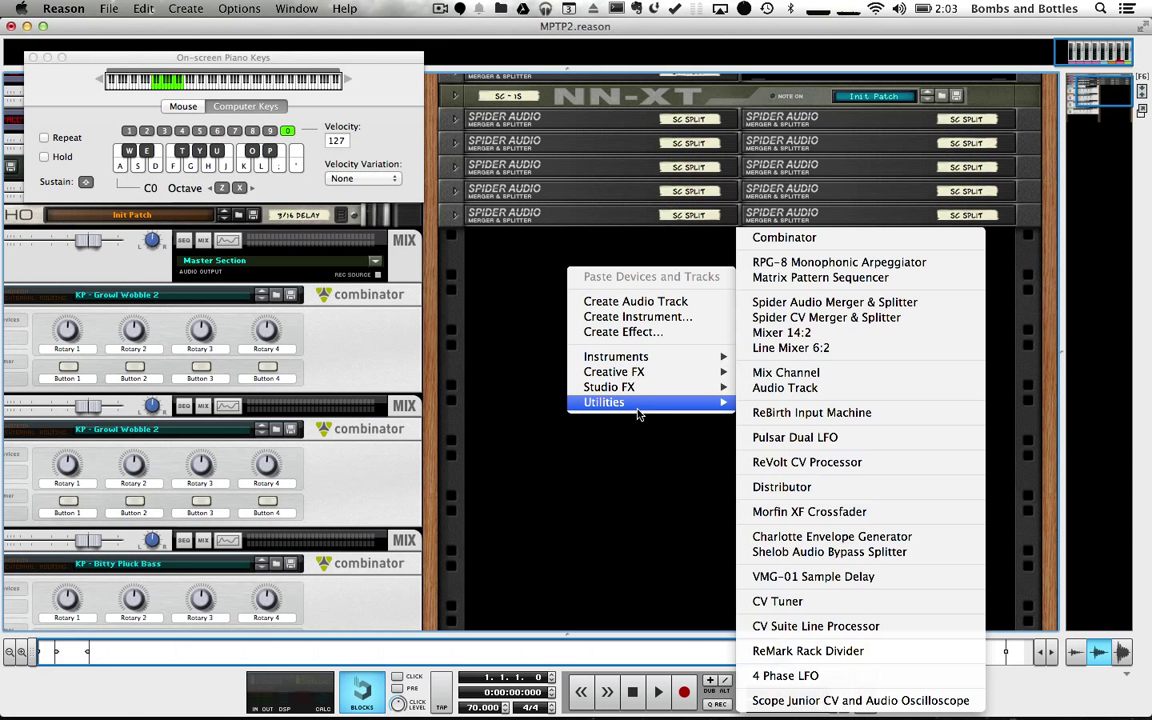
click(879, 241)
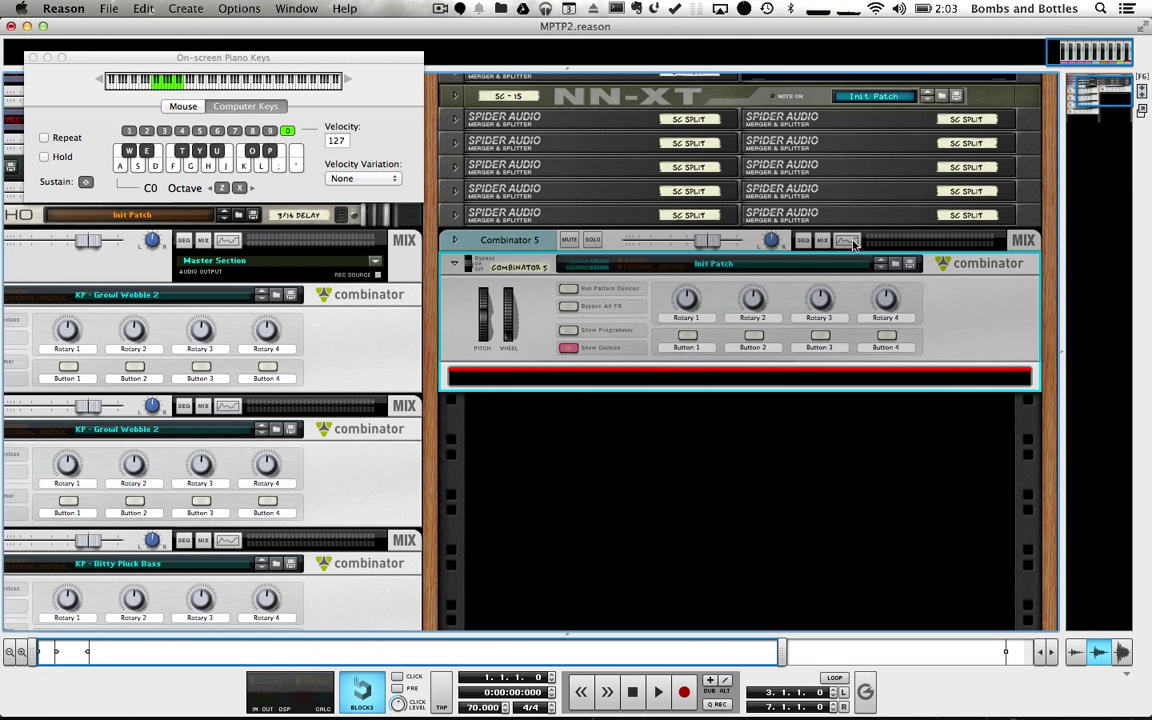
click(454, 241)
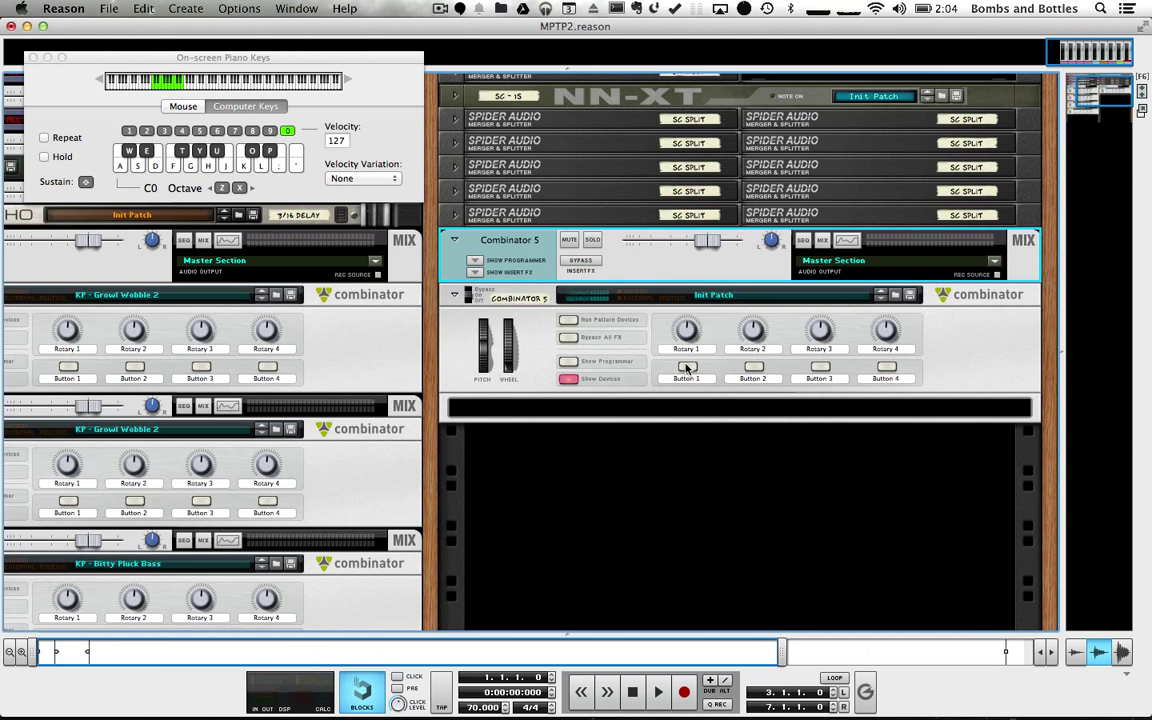
- Add a Thor Polysonic Synthesizer inside the new Combinator and show its programmer
key(Tab)
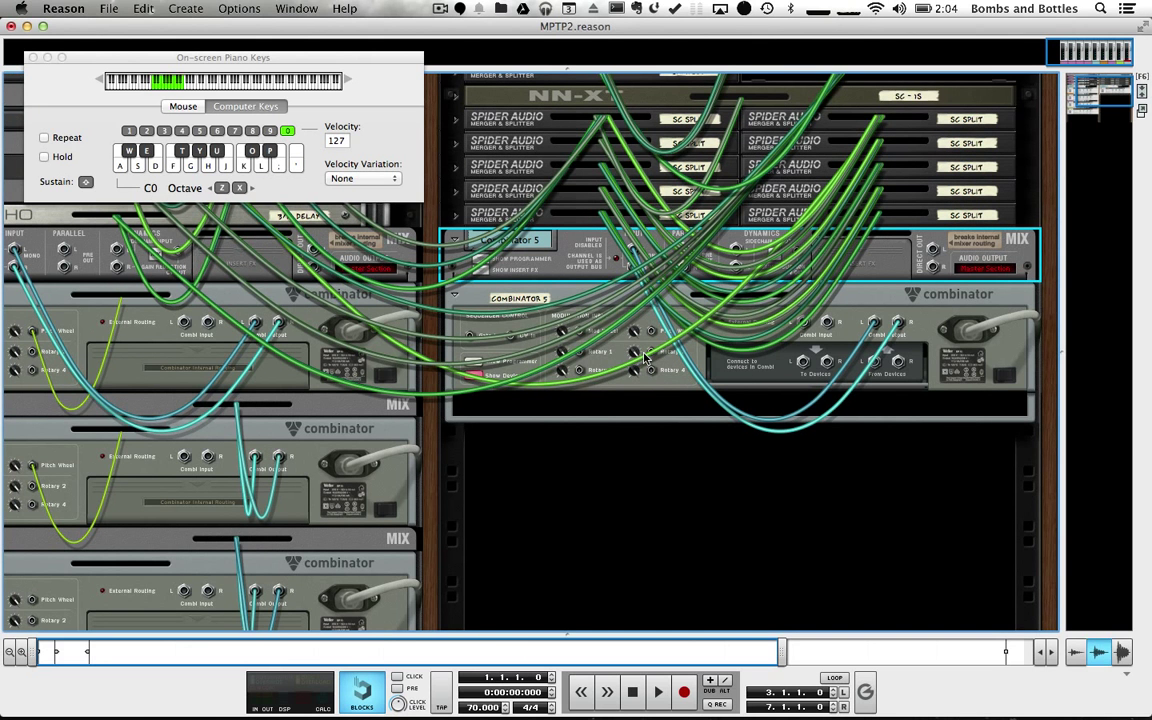
key(Tab)
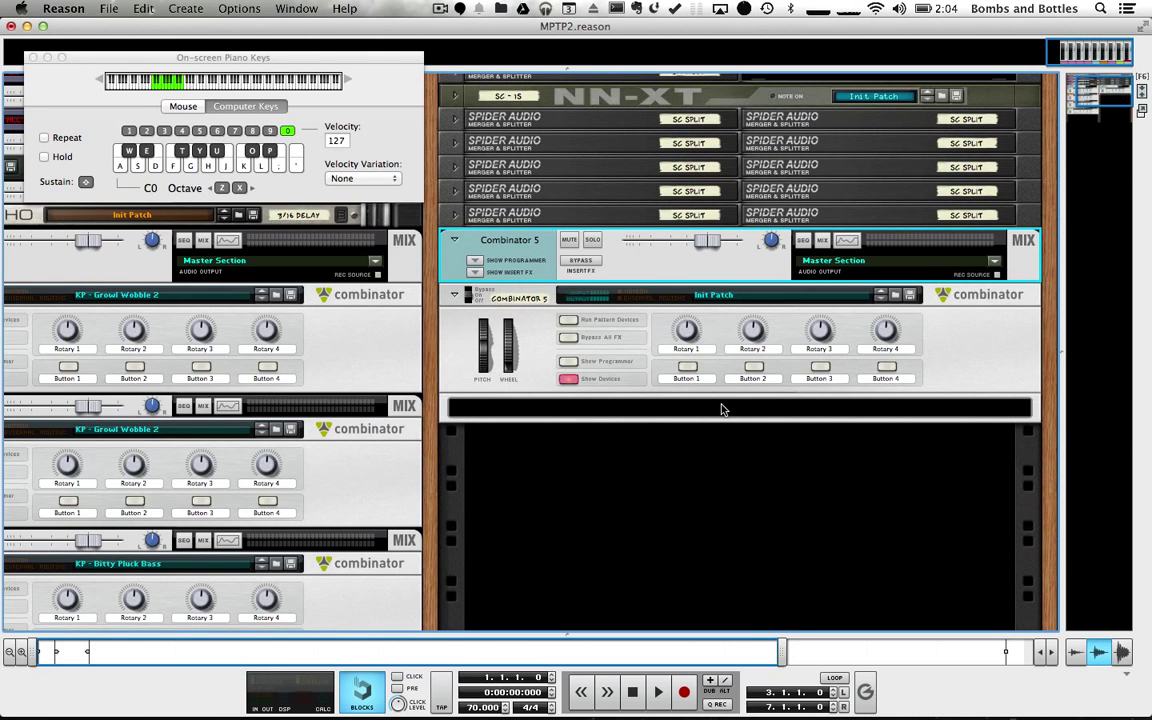
right_click(687, 406)
mouse_move(771, 396)
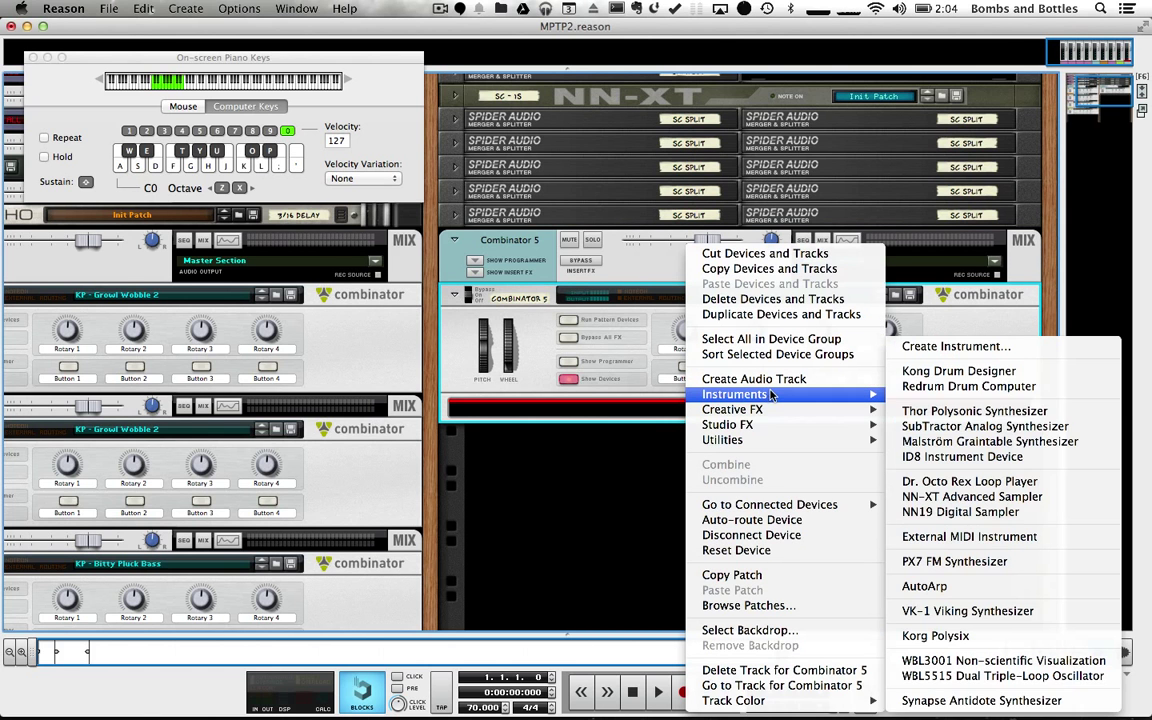
click(974, 411)
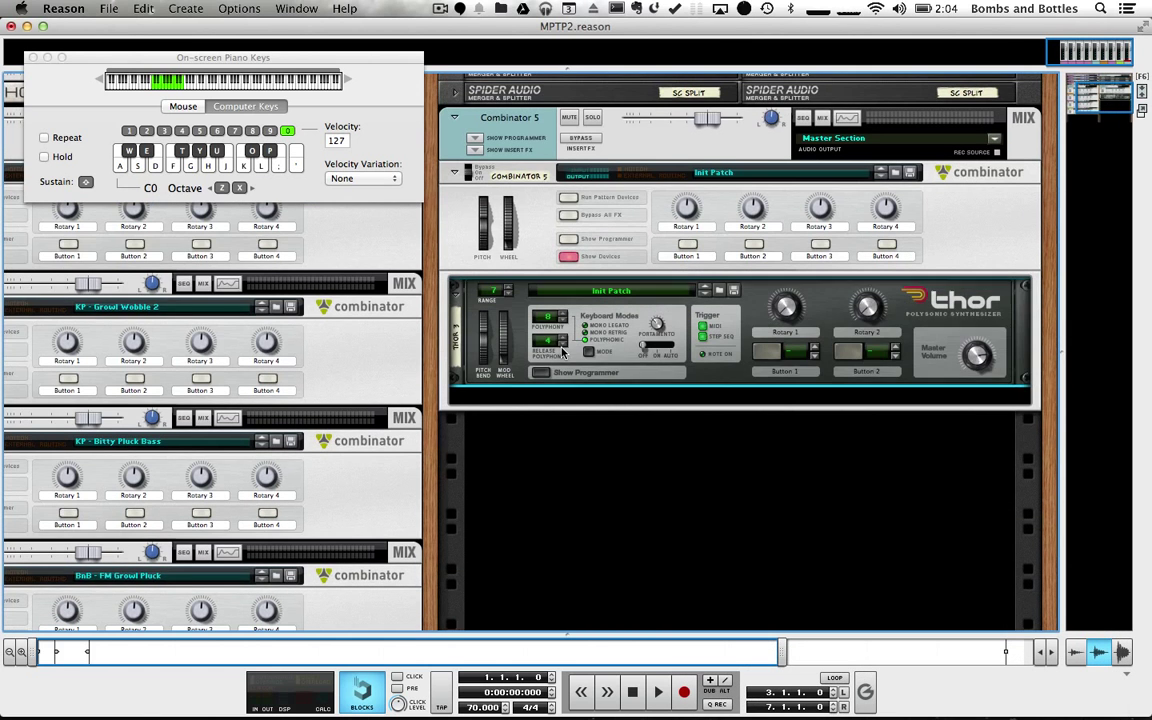
click(586, 372)
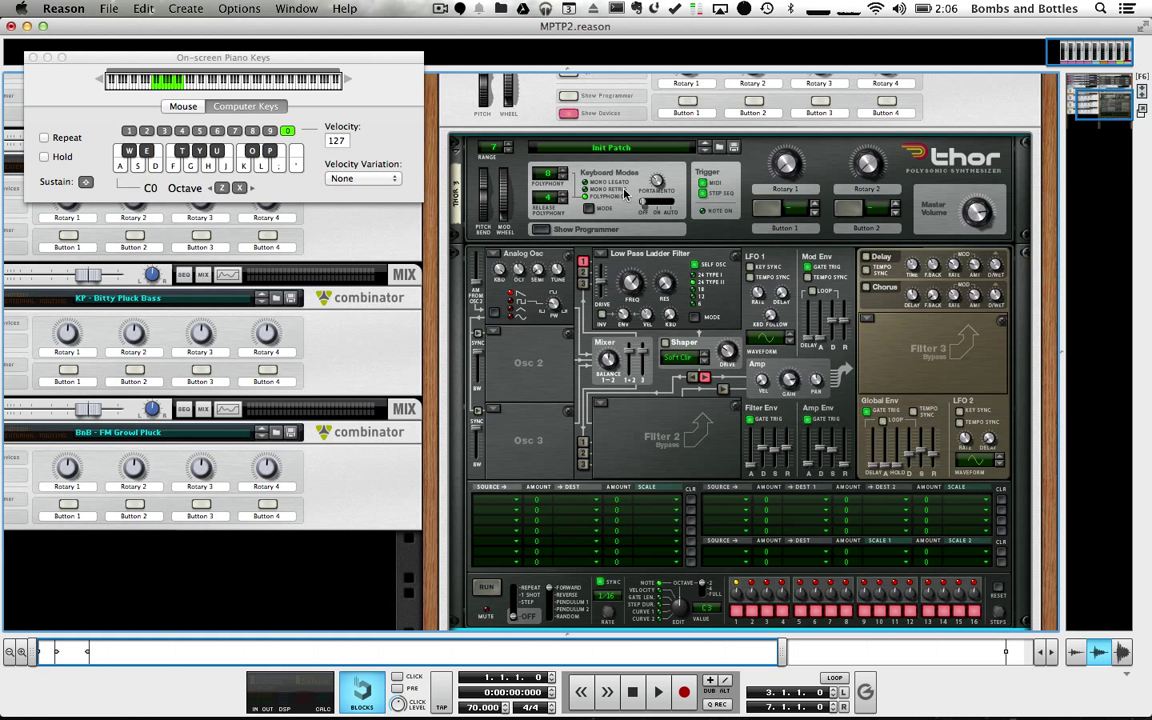
- Set the new Thor's pitch bend range to 12
click(510, 146)
click(510, 146)
click(510, 146)
click(510, 146)
click(510, 146)
- Bypass Thor's Filter 1 and raise the decay and sustain of the amp envelope
click(600, 253)
click(638, 311)
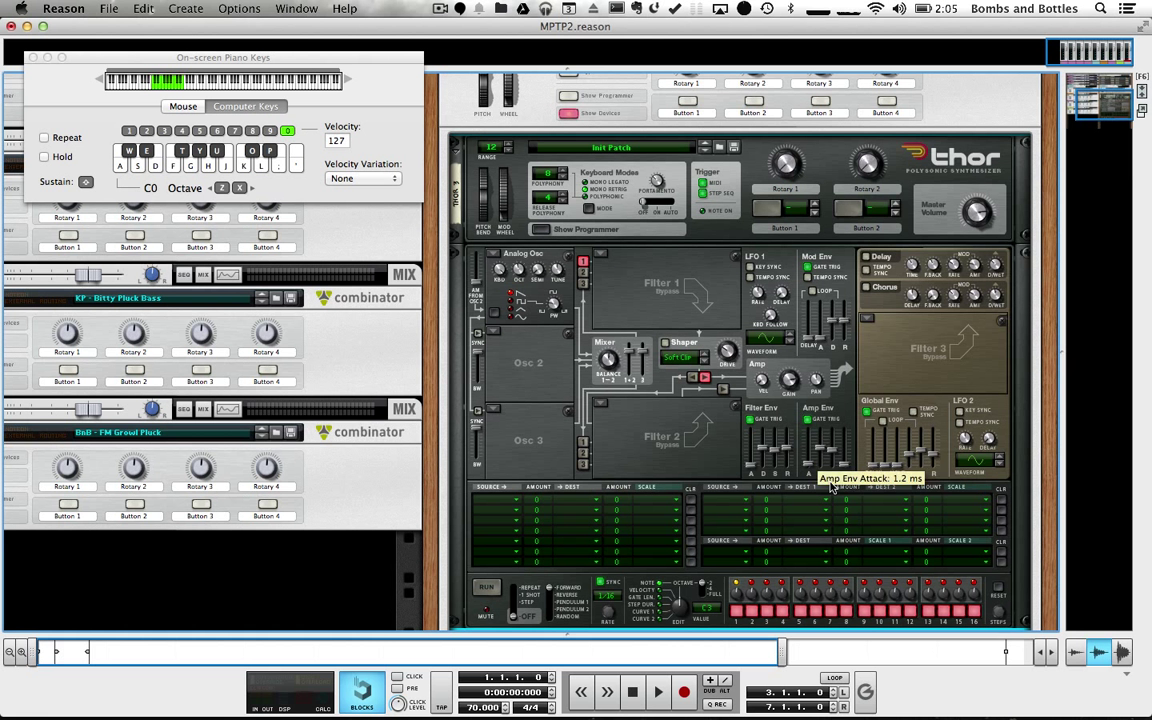
drag(822, 452, 820, 441)
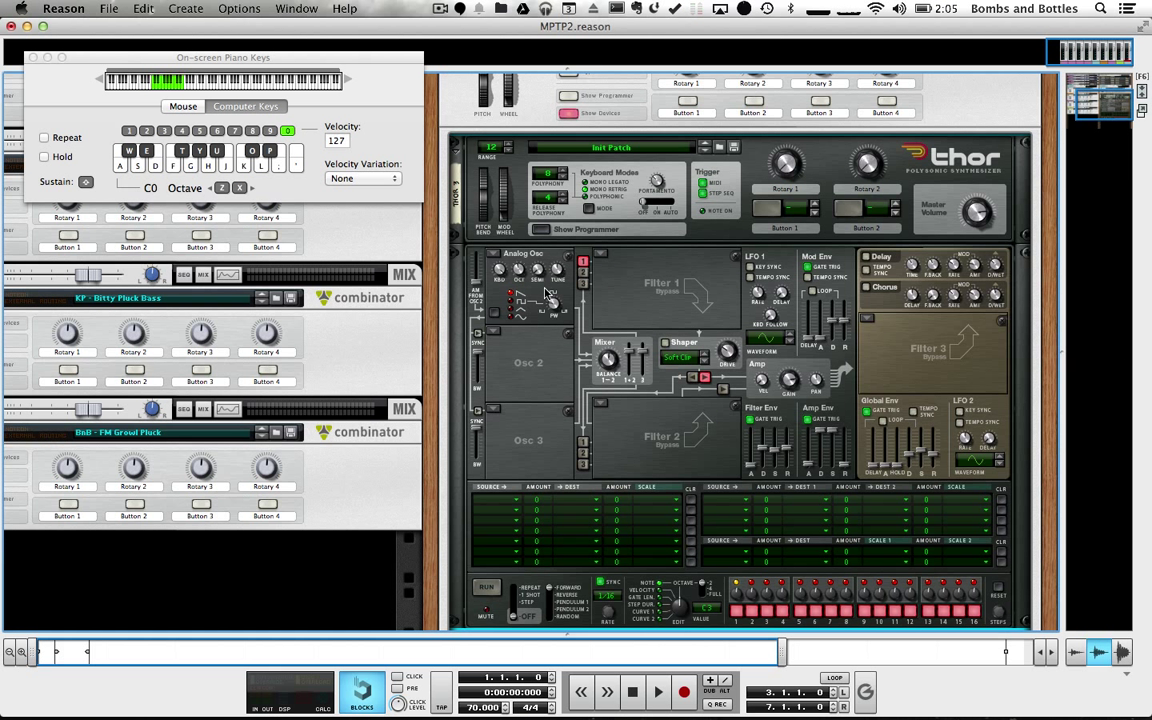
- Set all three of Thor's oscillator slots to the Wavetable type
click(493, 257)
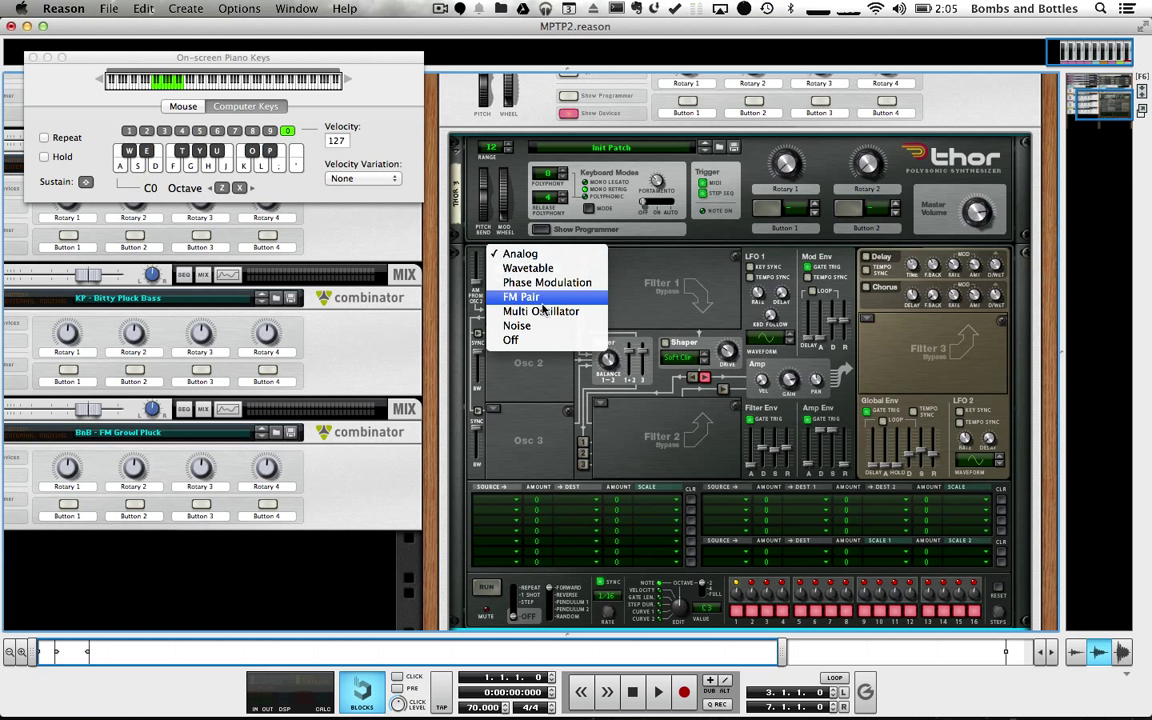
click(510, 340)
click(500, 331)
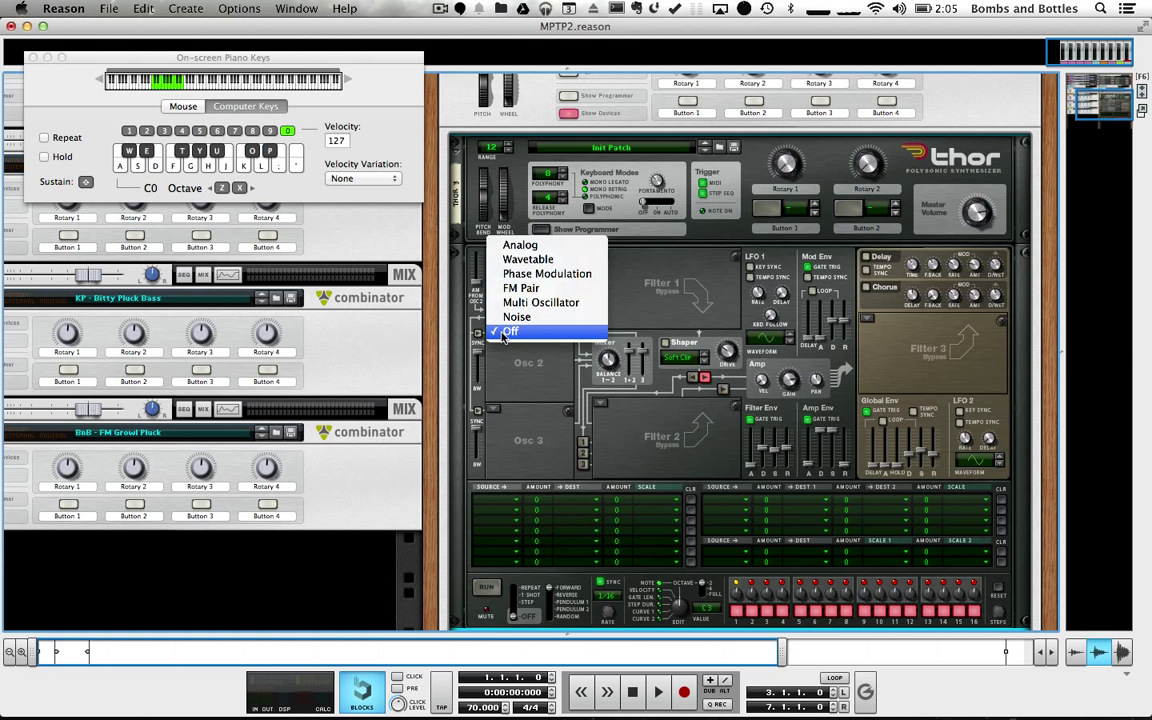
click(527, 259)
click(505, 404)
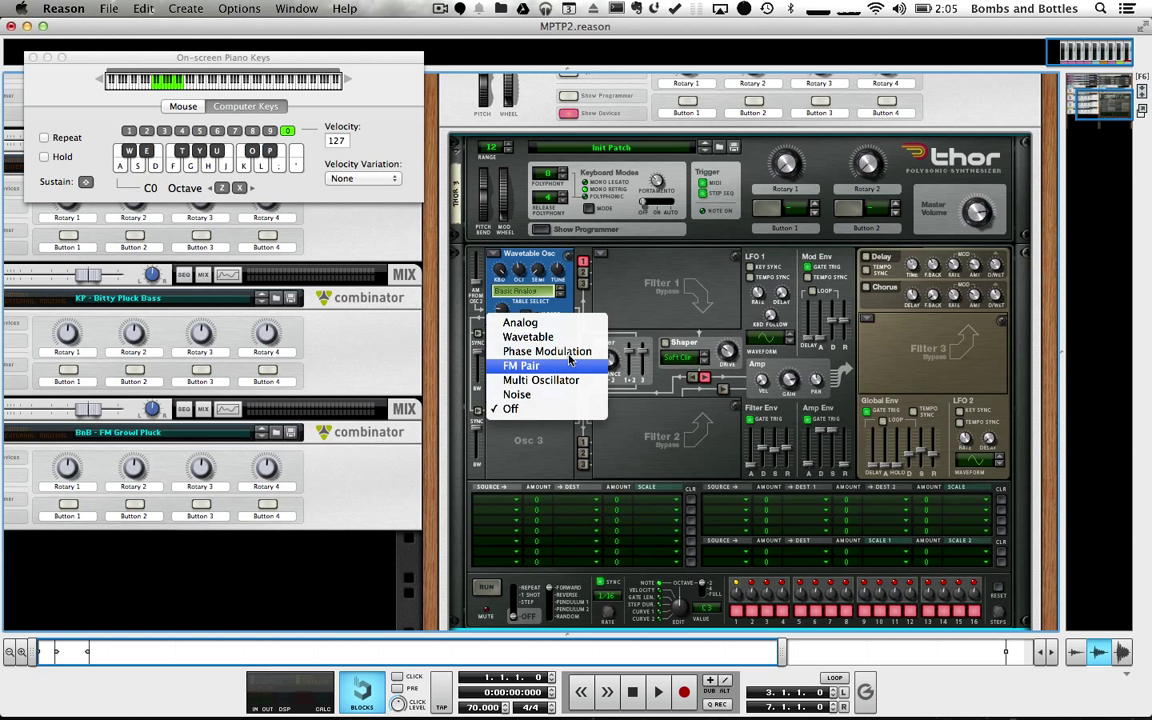
click(525, 332)
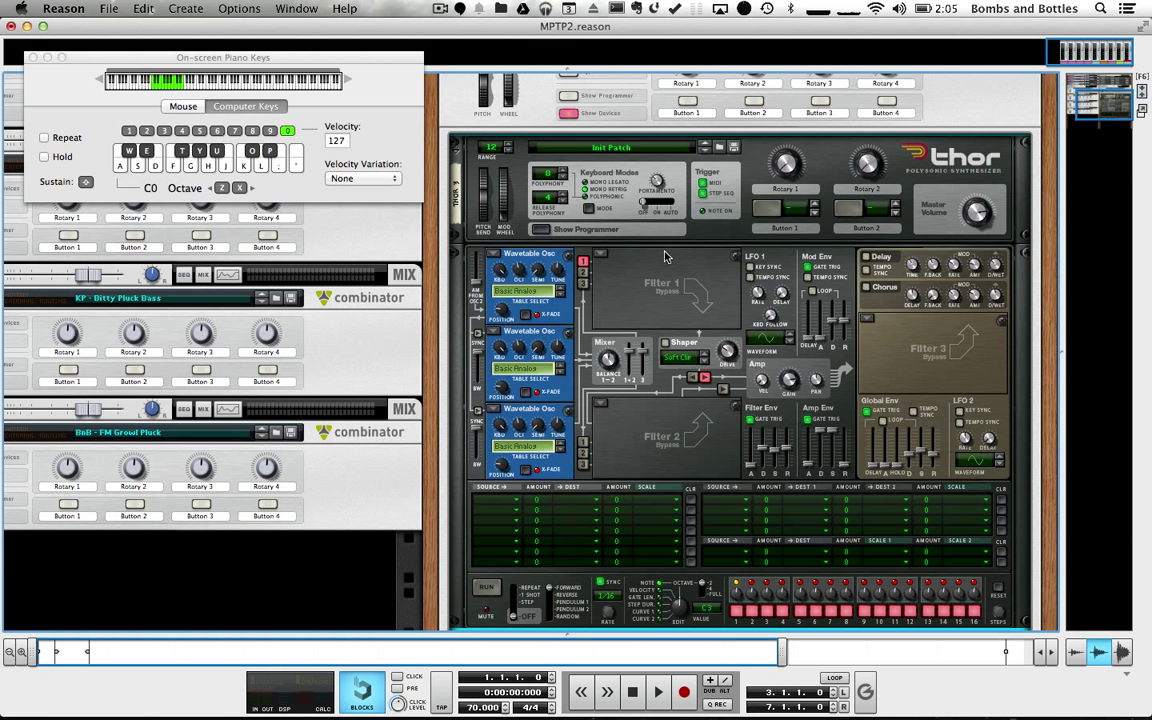
- Quit the Chrome browser running in the background
right_click(387, 685)
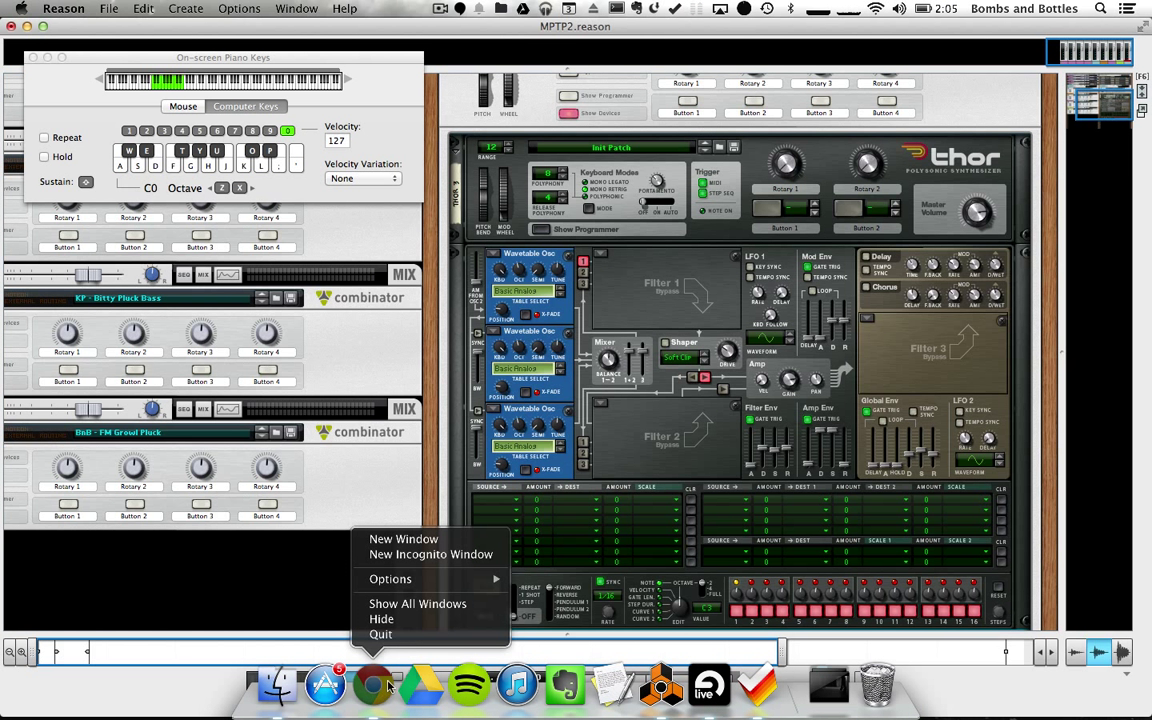
click(381, 634)
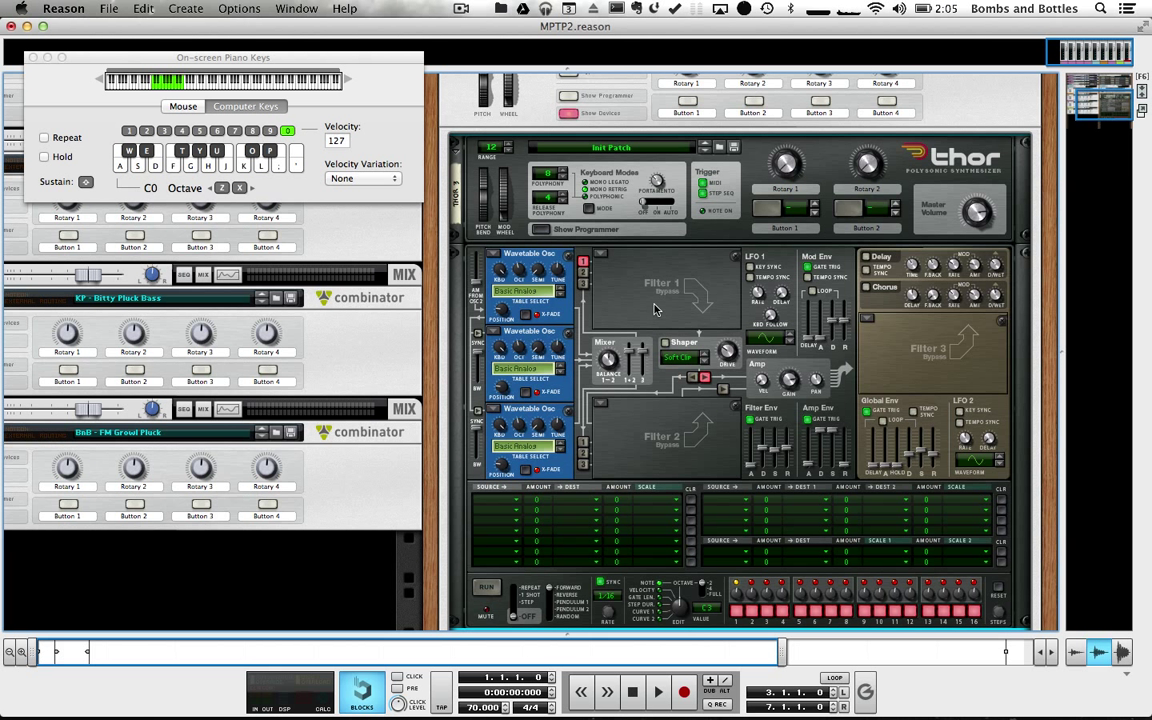
- Look through Osc 1's wavetable list, keep Basic Analog selected, and try different table positions
click(530, 290)
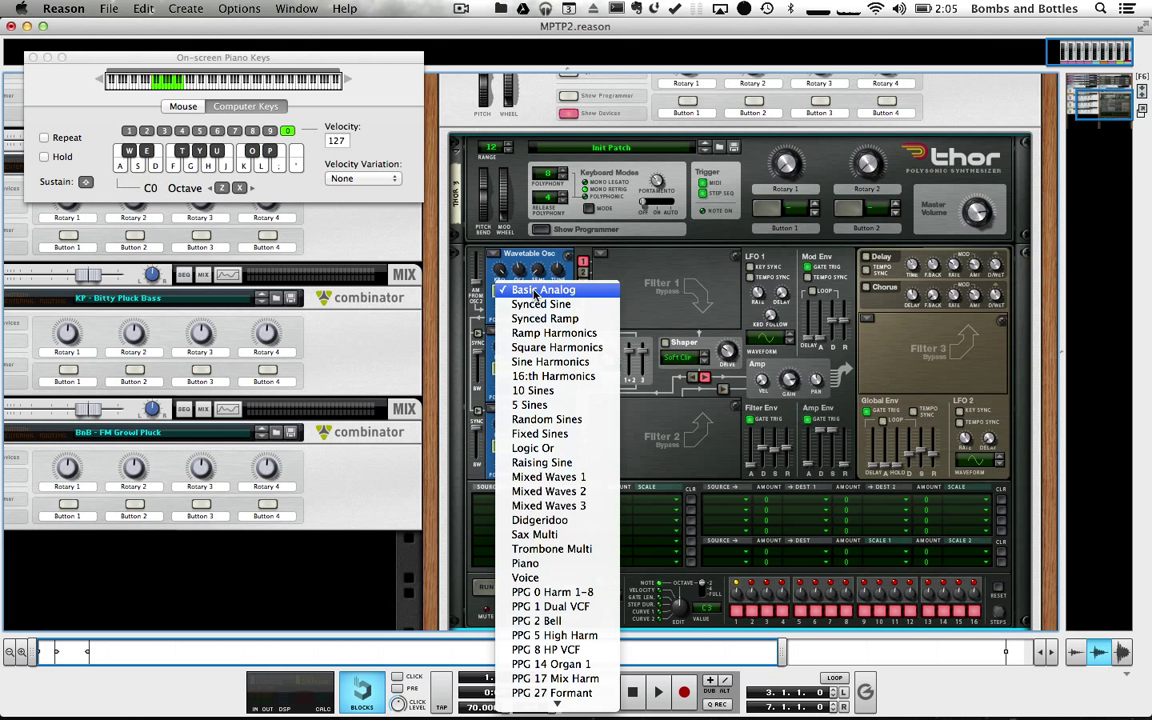
scroll(575, 370, down, 2)
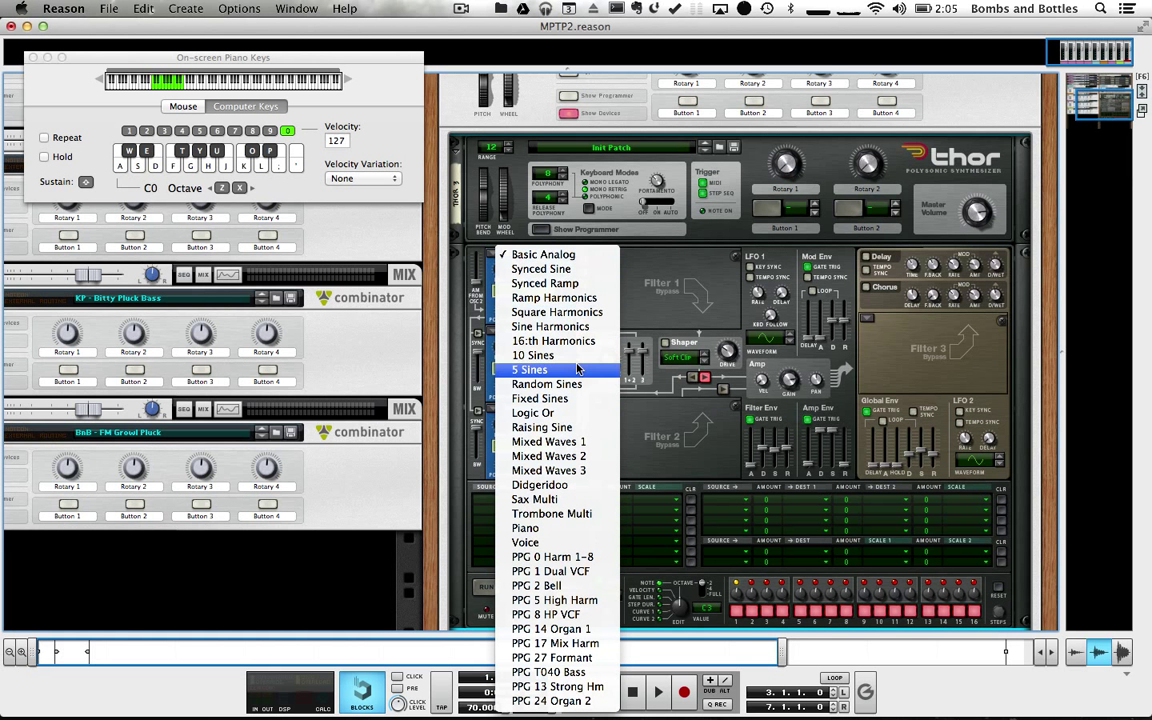
click(543, 254)
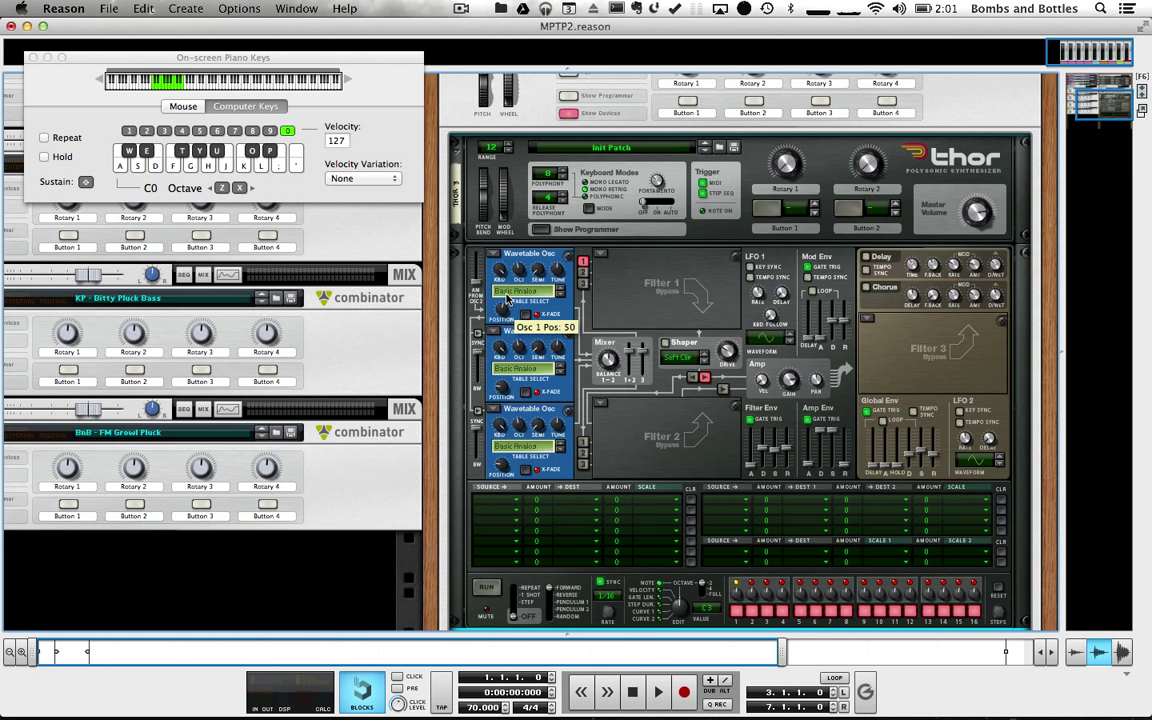
drag(500, 268, 505, 311)
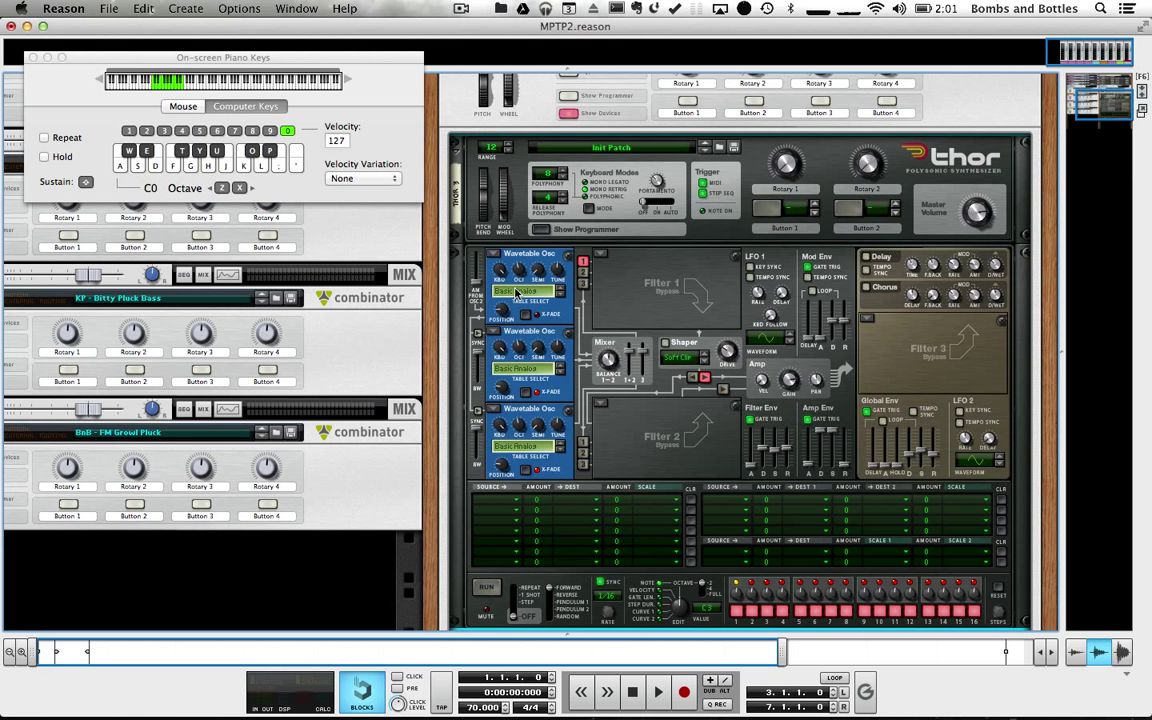
click(516, 291)
click(516, 291)
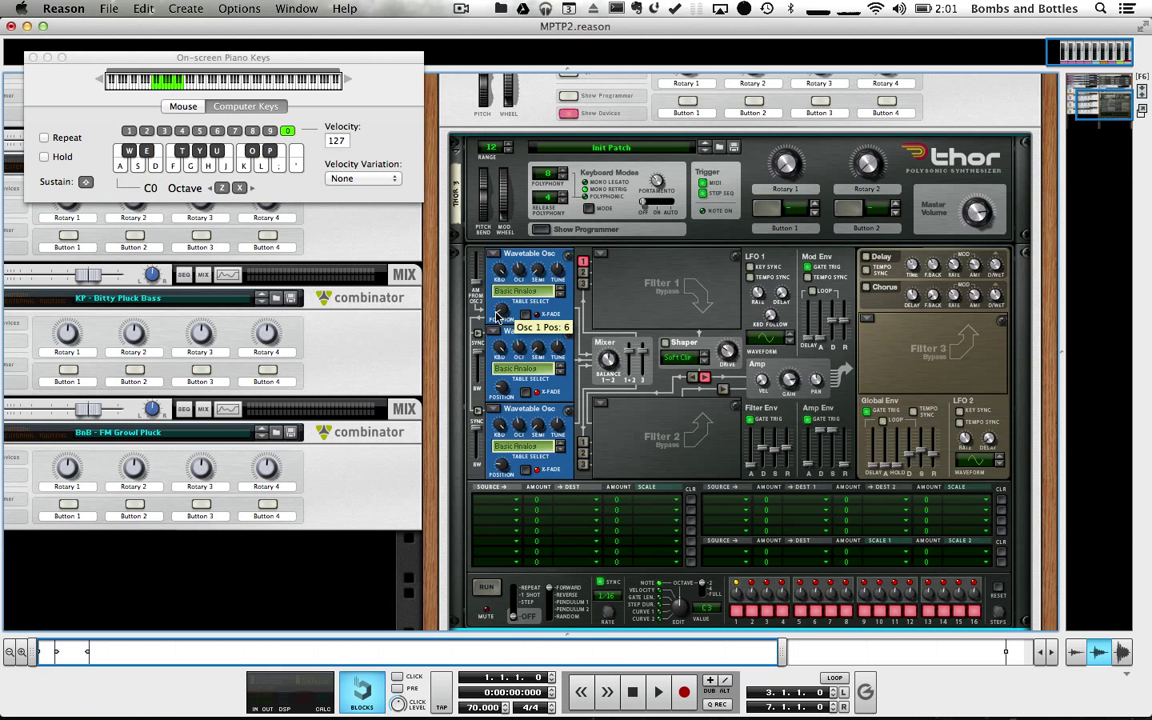
drag(500, 312, 488, 257)
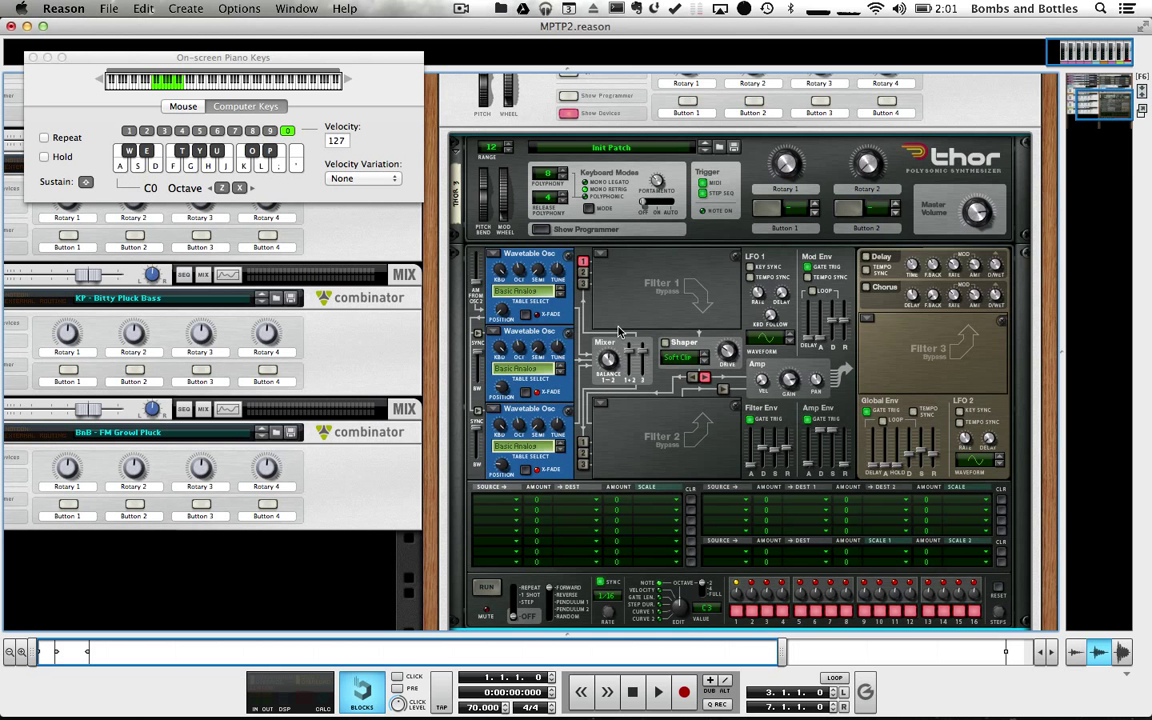
click(507, 292)
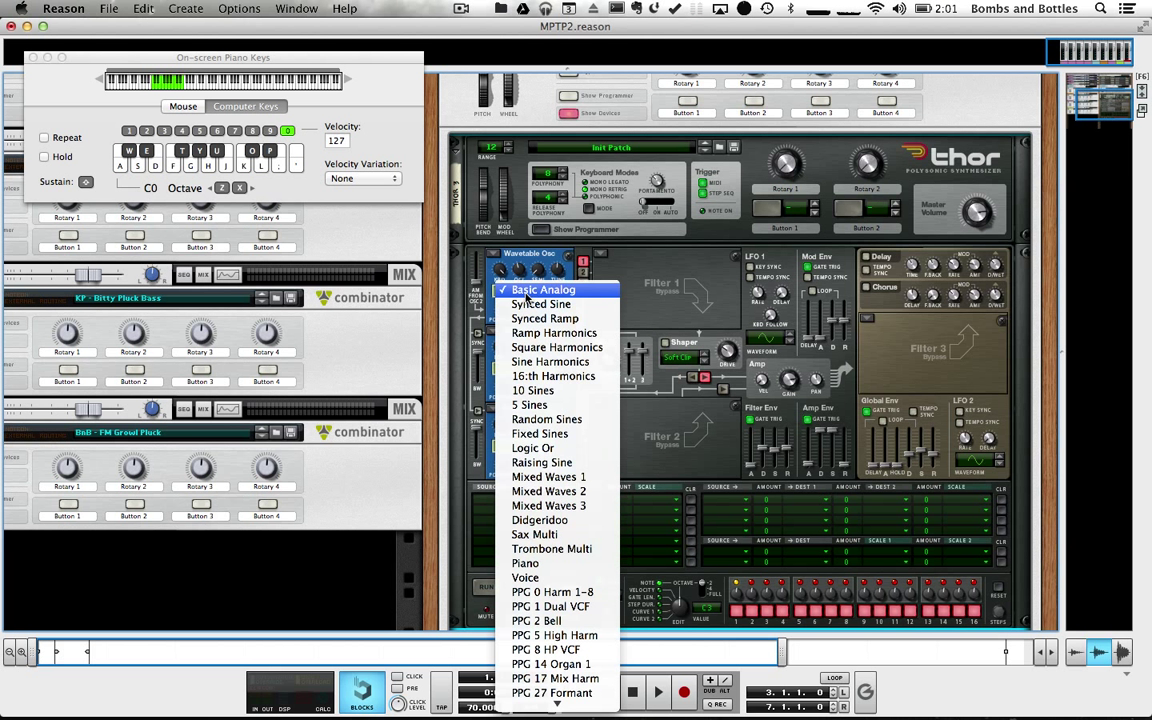
click(507, 291)
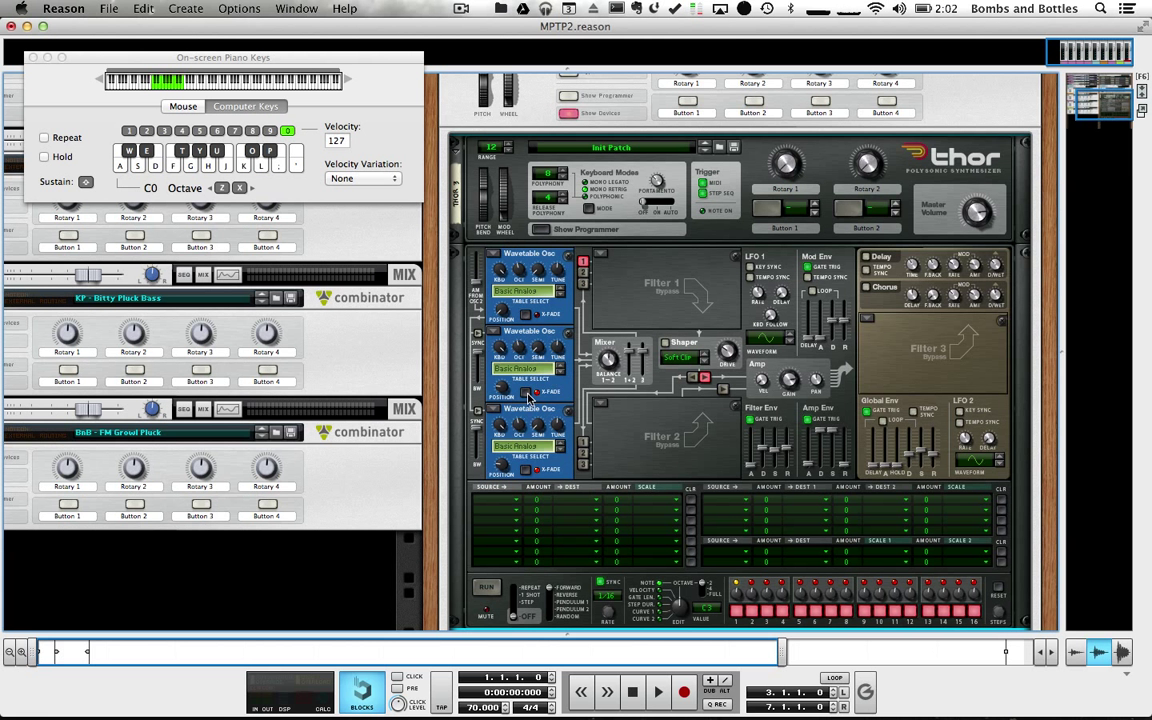
- Disconnect Osc 1 from Filter 1 and route Osc 2 and Osc 3 into Filter 1 instead
click(584, 263)
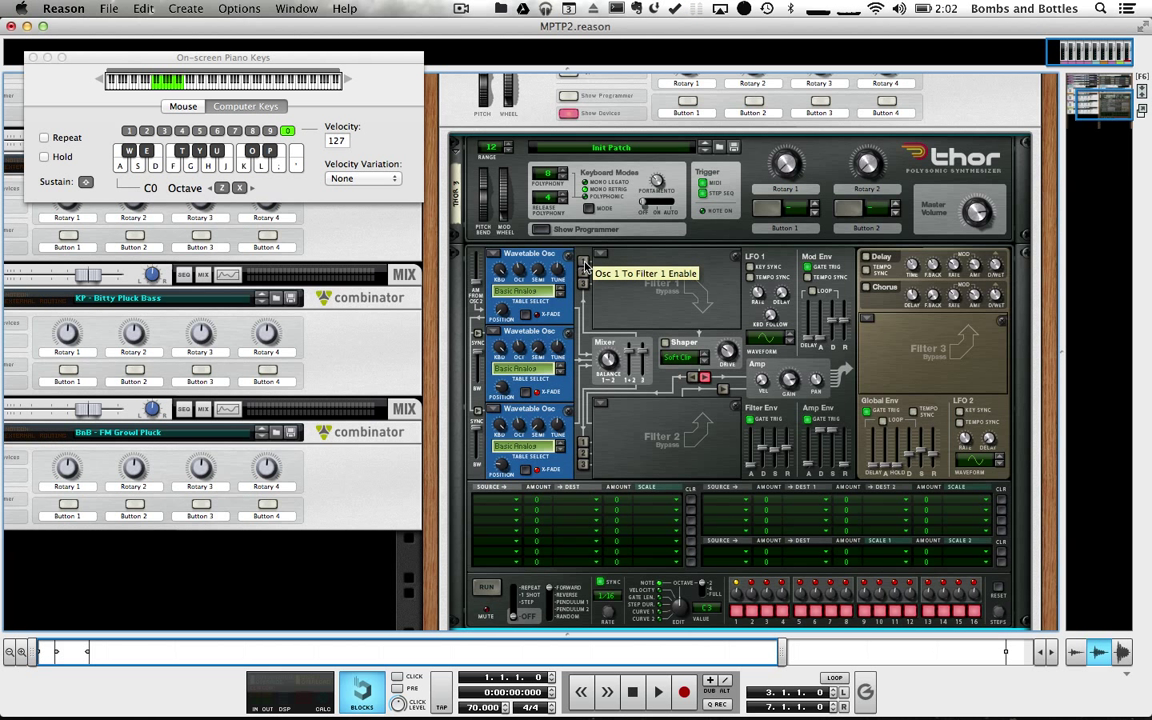
click(584, 276)
click(584, 288)
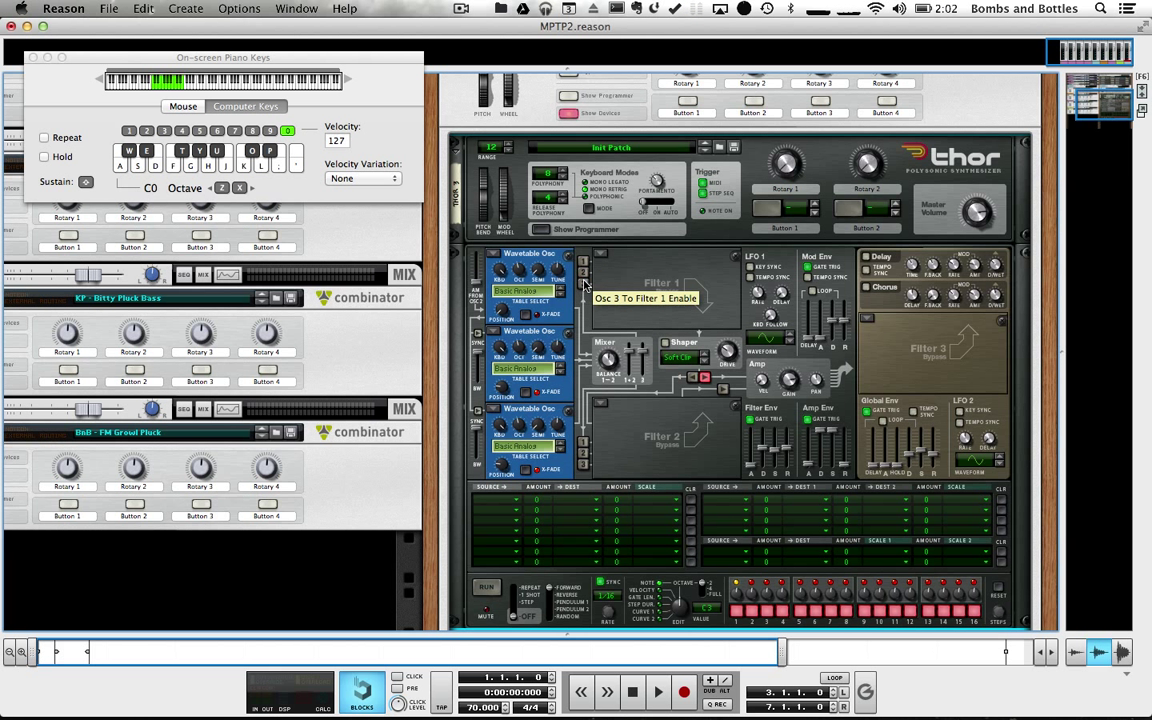
click(584, 263)
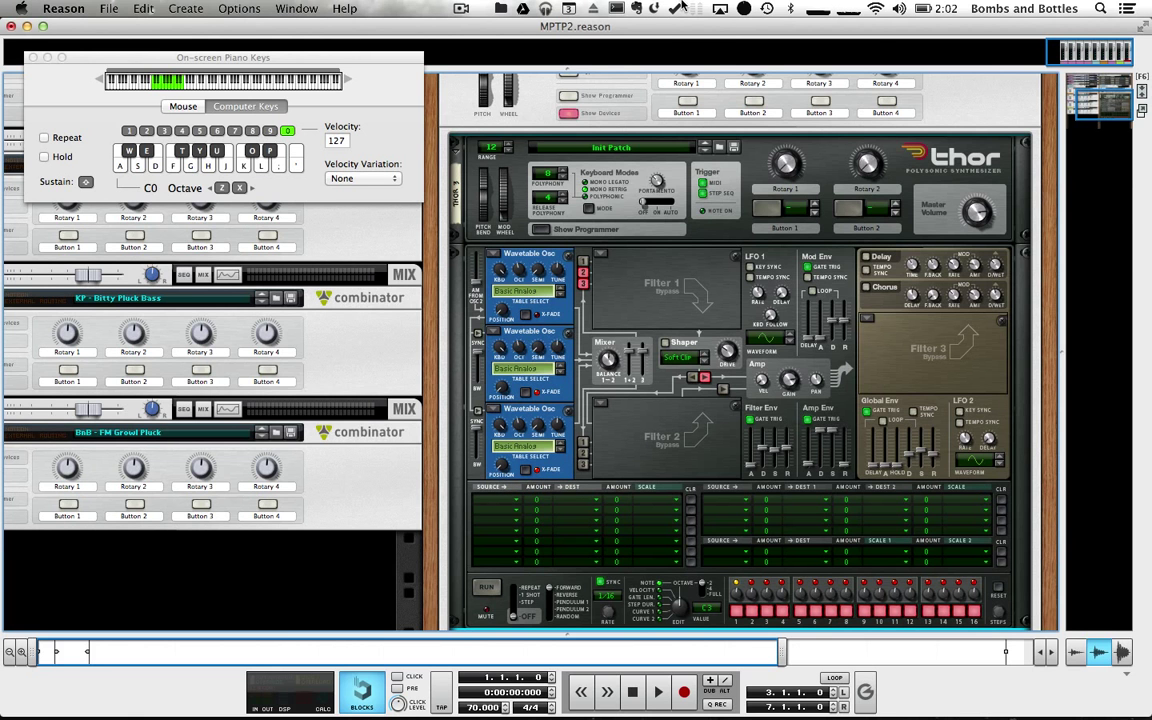
- Lower the rack window and piano keys to uncover Ableton Live's spectrum display, and play a test note at octave C1
drag(669, 28, 677, 304)
click(330, 62)
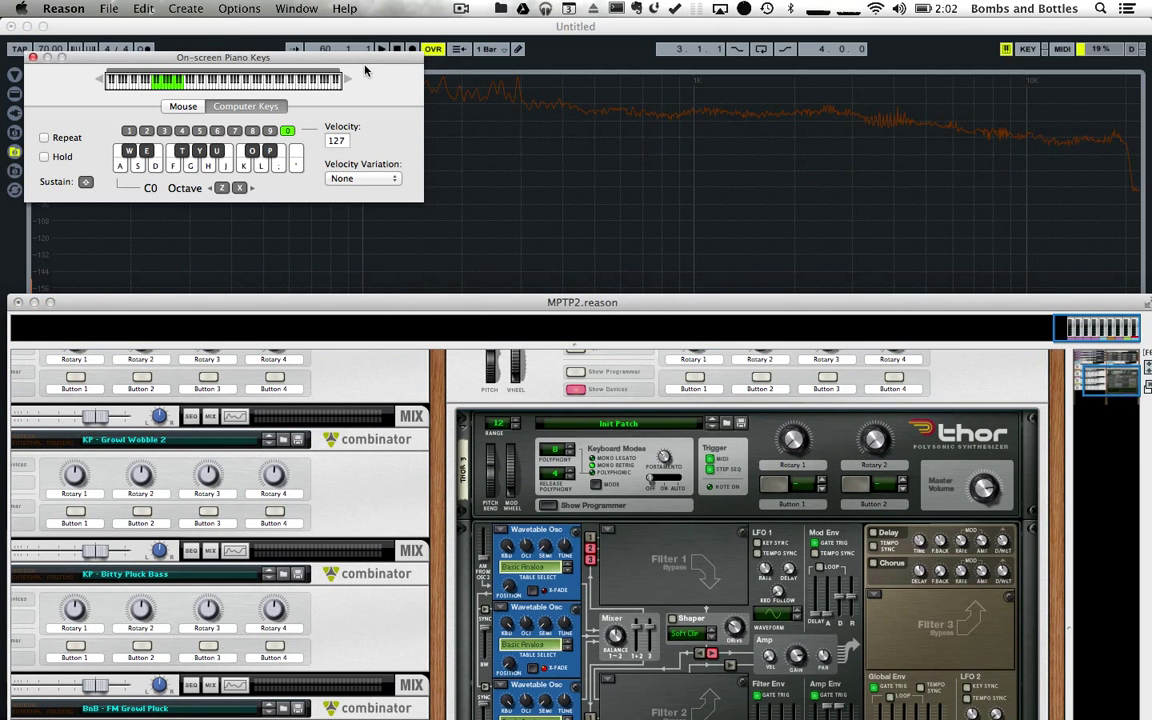
drag(358, 57, 352, 567)
key(F4)
key(F4)
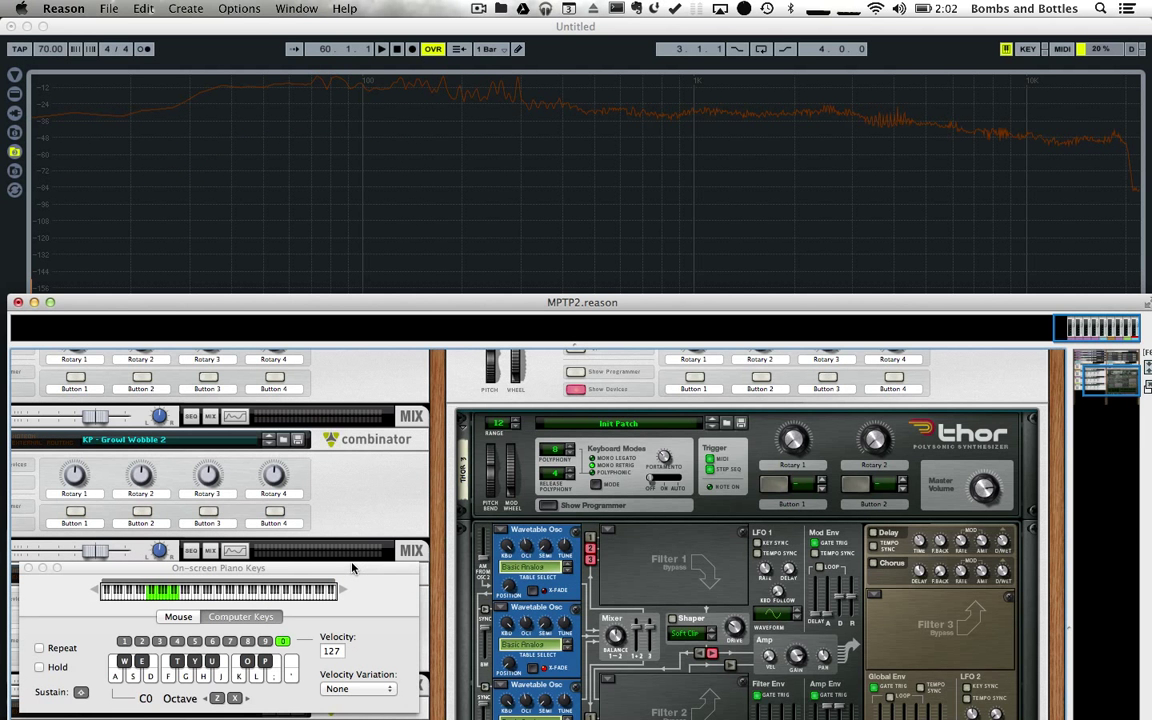
key(k)
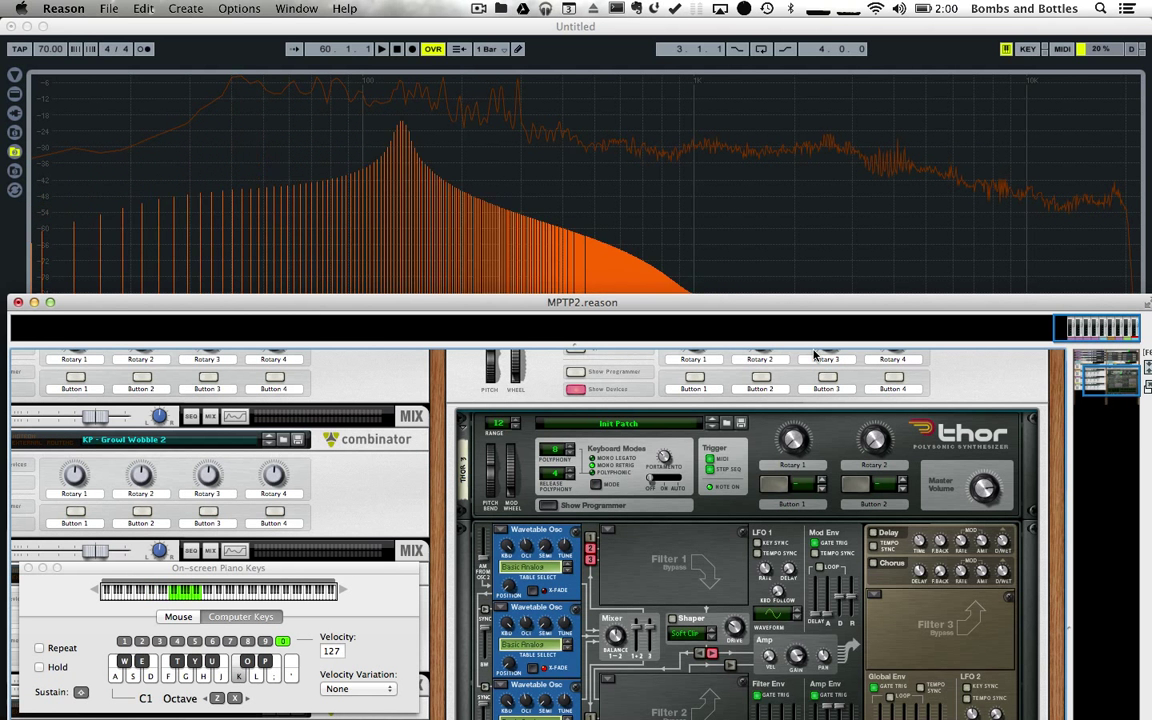
- Raise the rack window slightly so Thor's modulation matrix and step sequencer fit below the spectrum display
key(x)
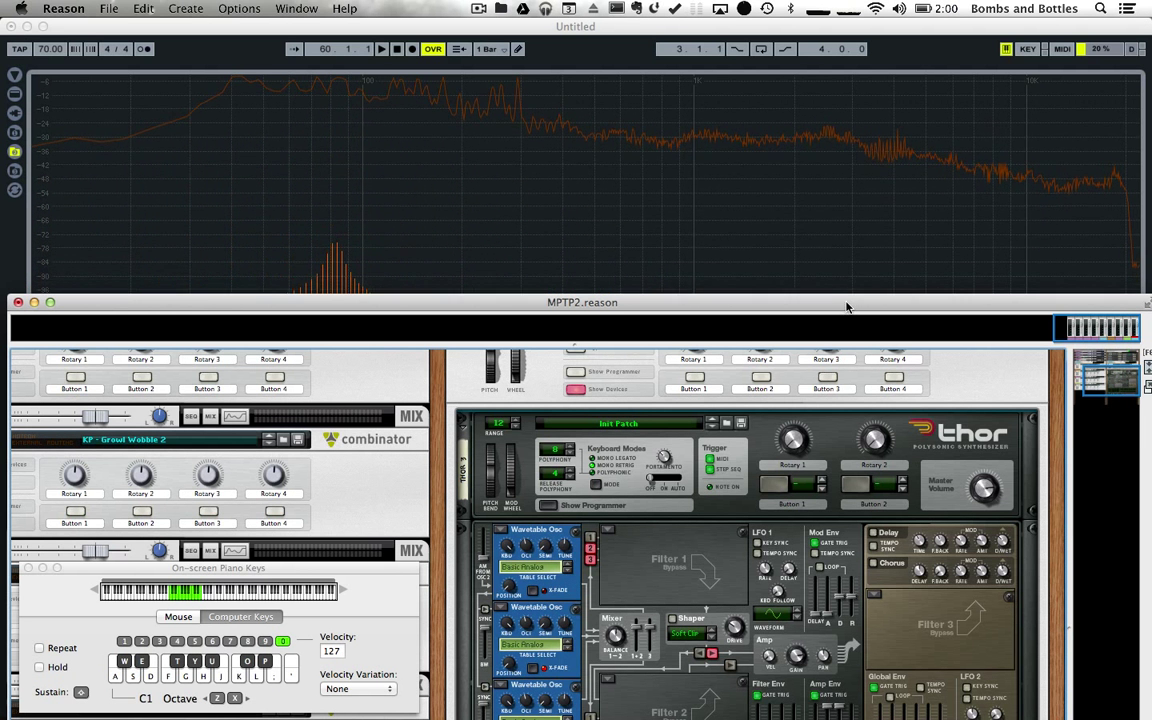
drag(848, 308, 854, 283)
scroll(672, 462, down, 2)
scroll(672, 462, down, 5)
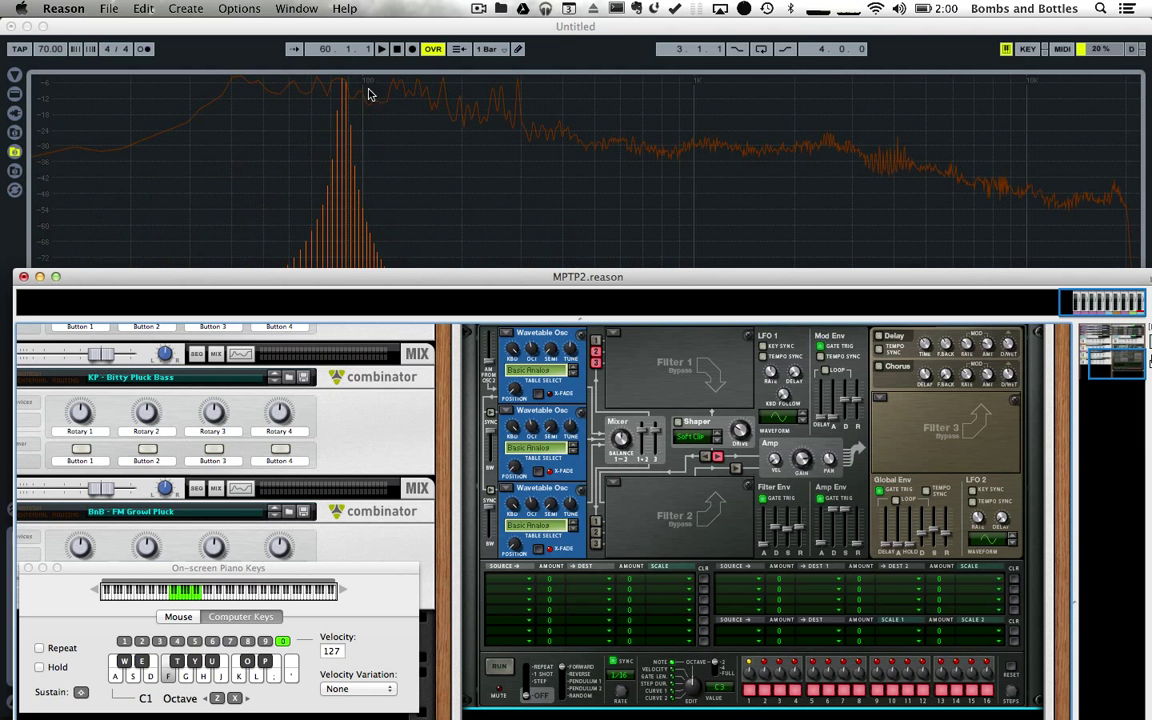
- Play test notes at octaves C3 and C4 to compare their spectra, and return the computer keys to octave C1
key(x)
key(x)
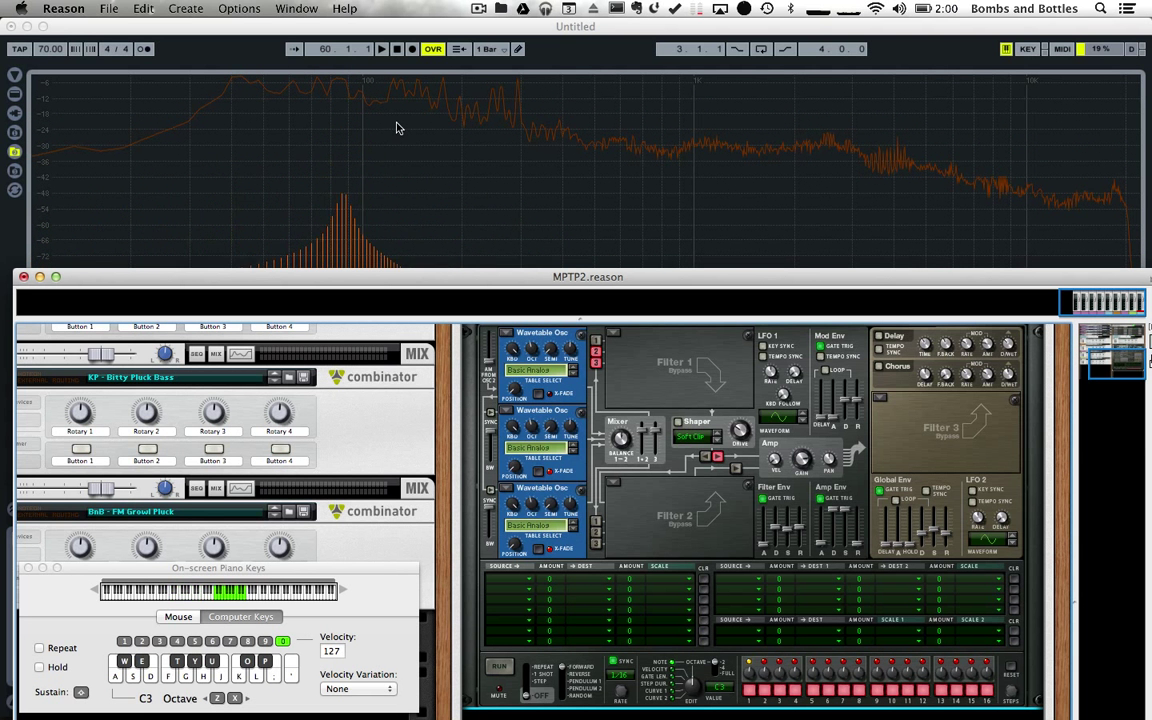
key(a)
key(x)
key(a)
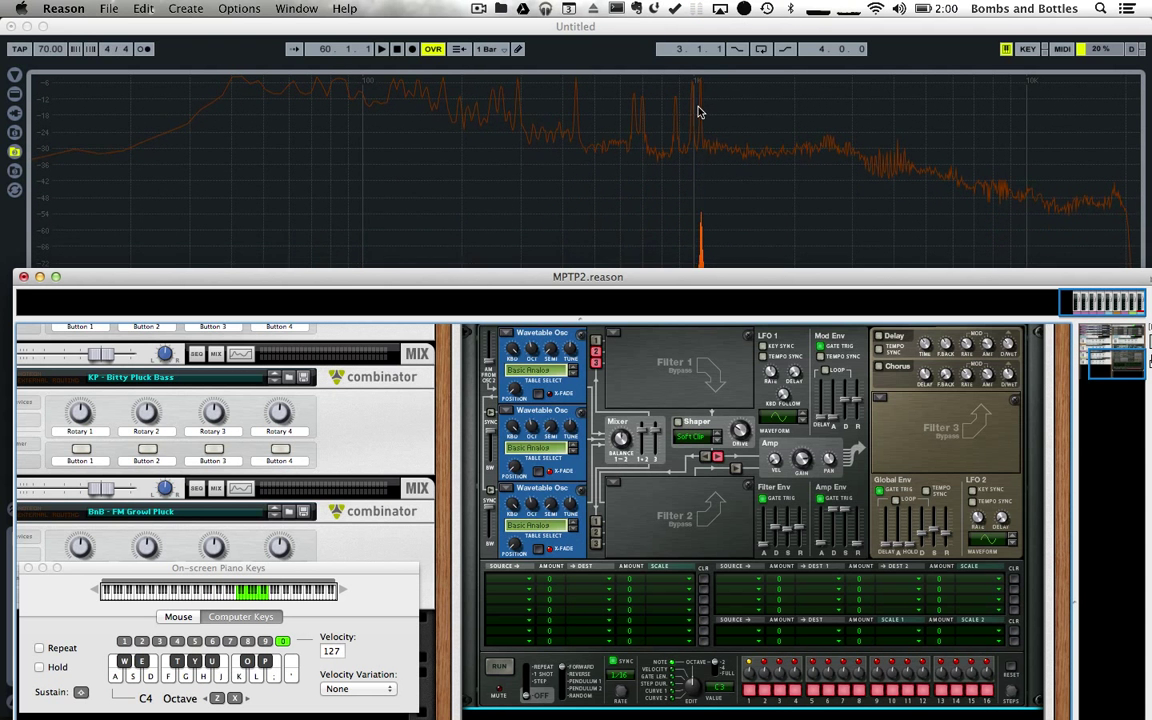
key(z)
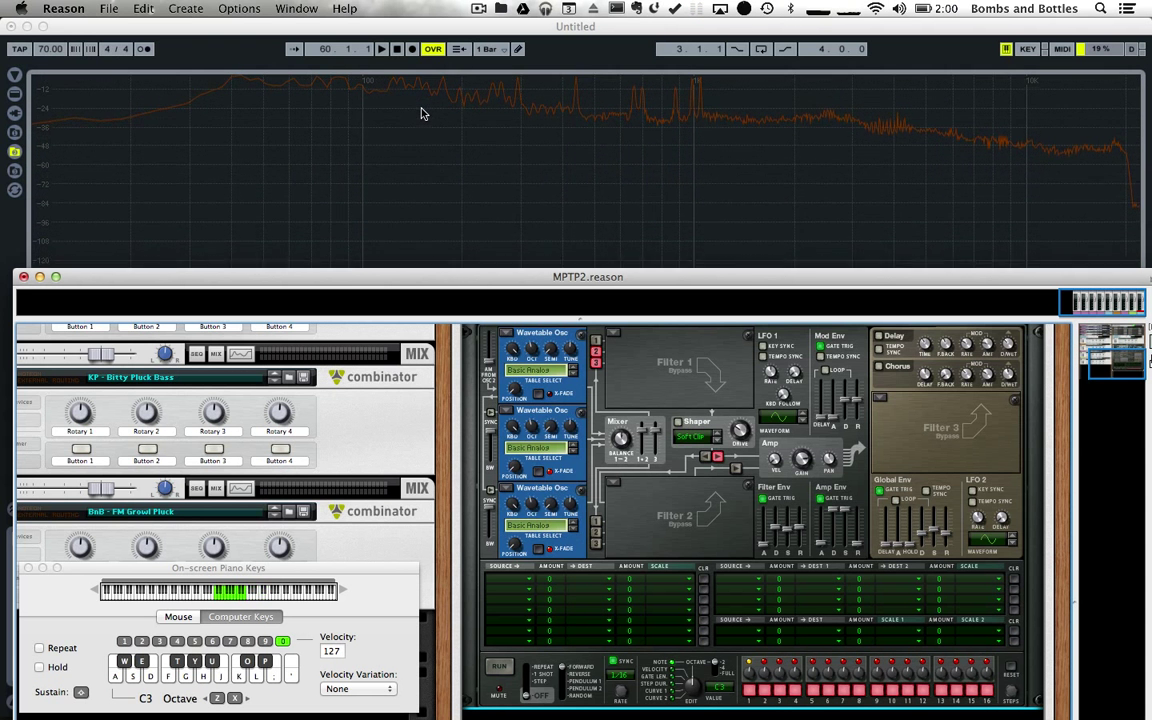
key(z)
key(z)
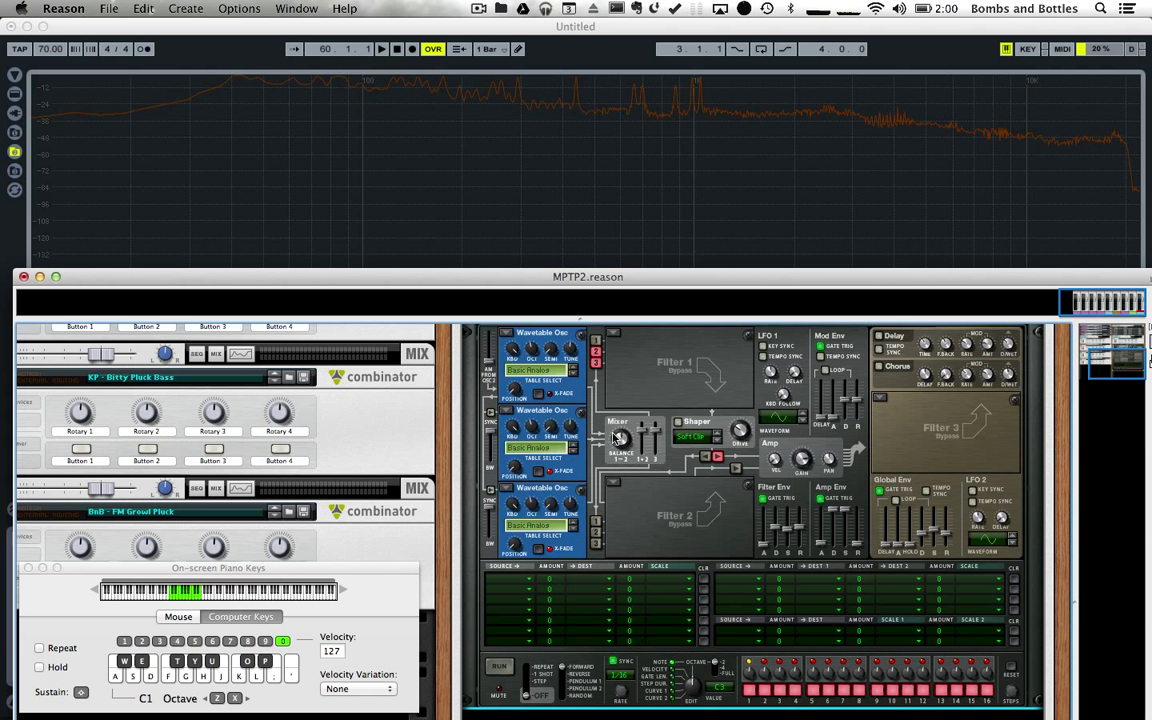
- Adjust Osc 3's octave in Thor while playing test notes at octave C1
mouse_move(619, 437)
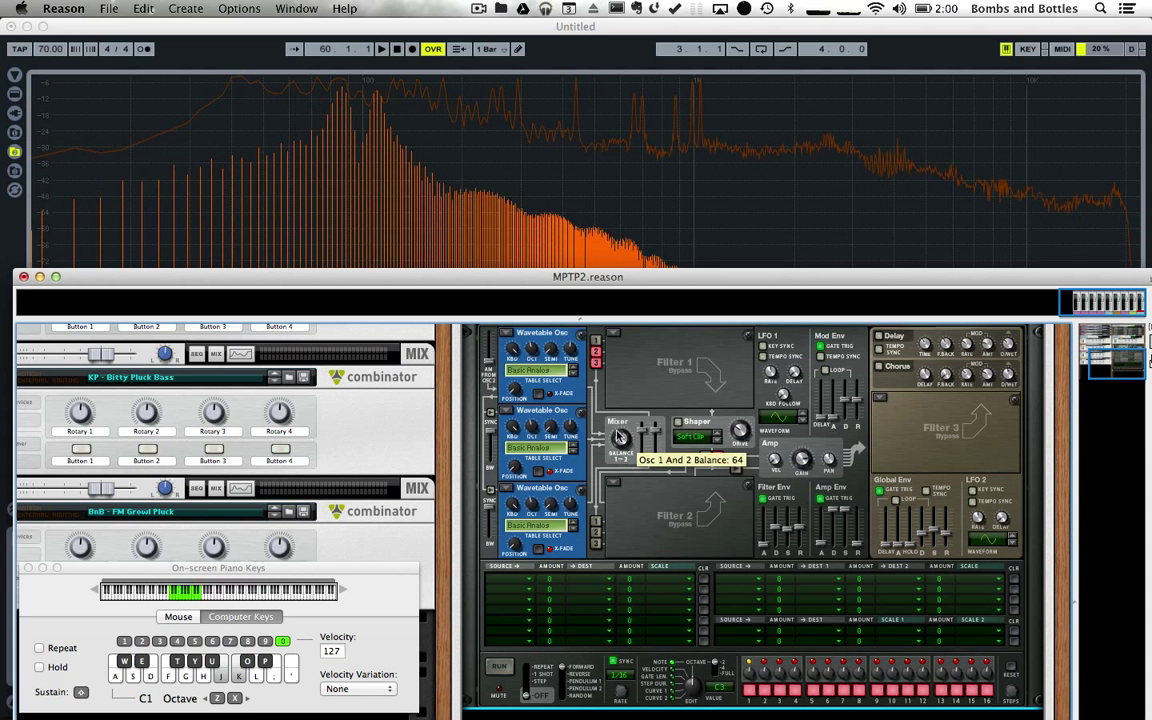
mouse_move(533, 510)
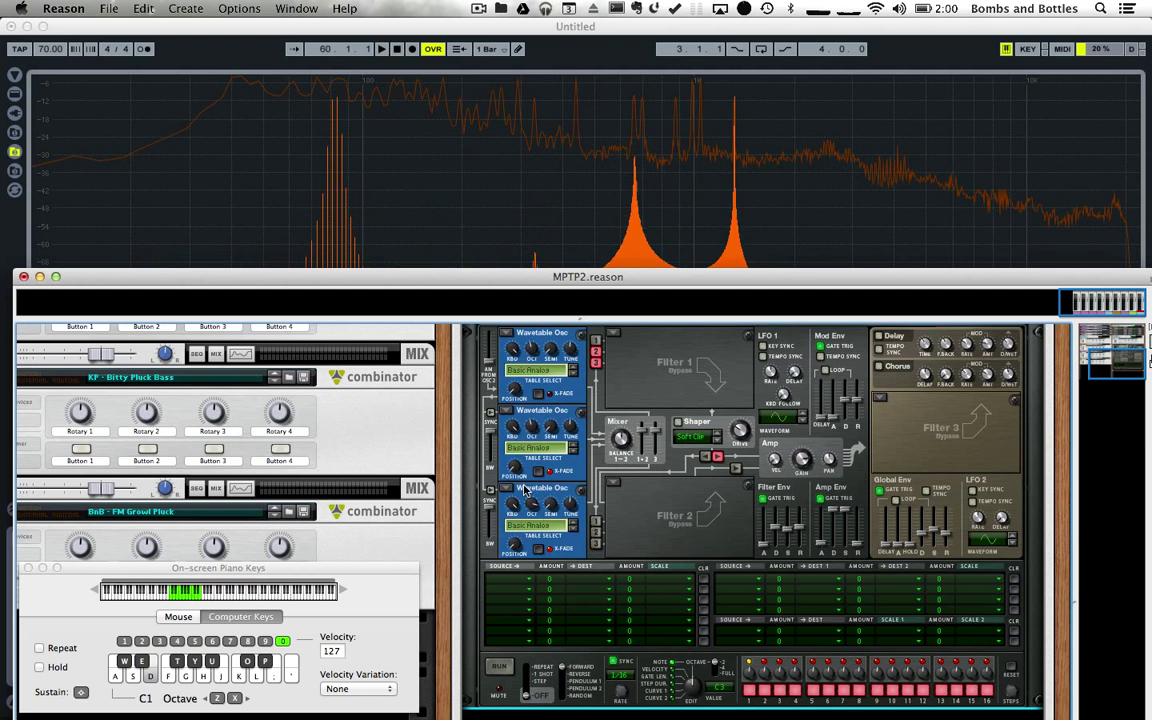
mouse_move(533, 503)
mouse_down()
mouse_move(535, 460)
mouse_move(535, 510)
mouse_up()
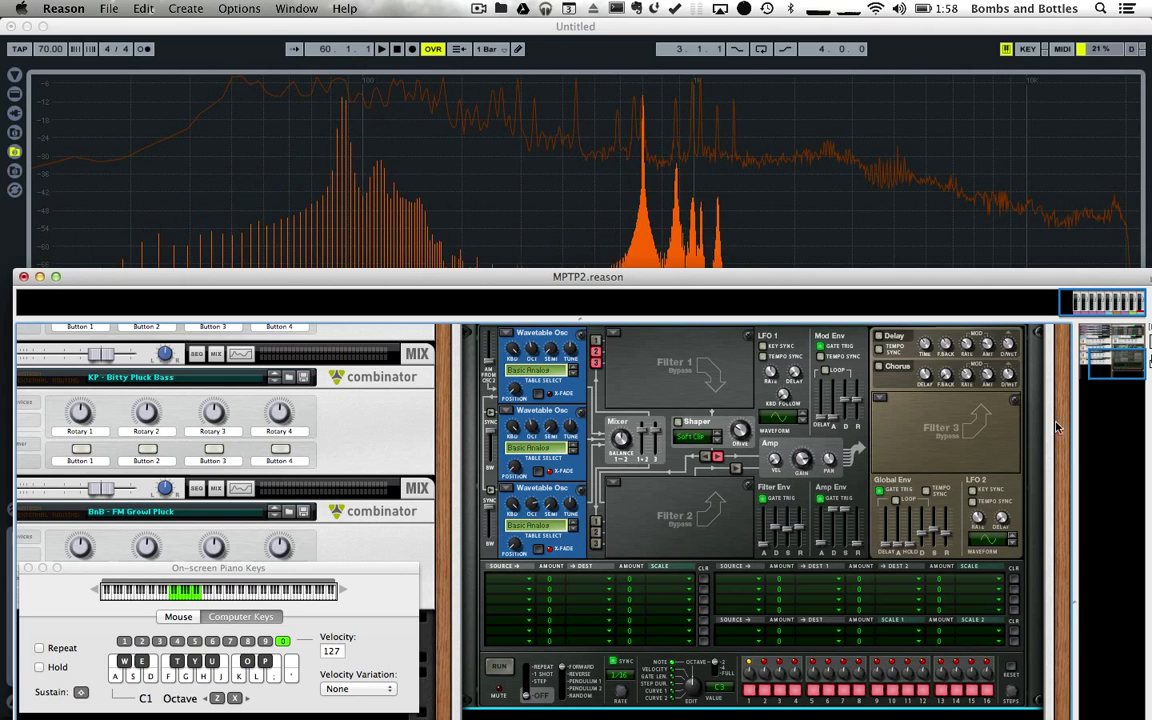
- Lower Combinator 5's mix channel level by a few decibels and play a test note
scroll(752, 541, up, 5)
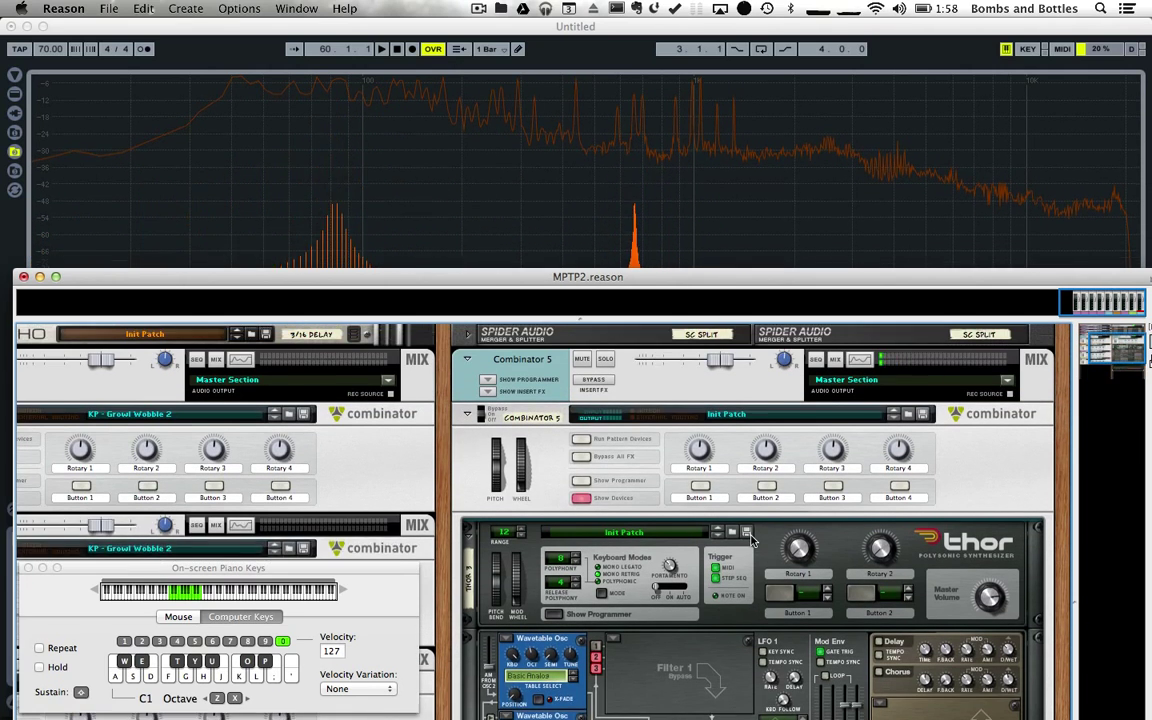
scroll(752, 541, up, 1)
drag(719, 400, 708, 400)
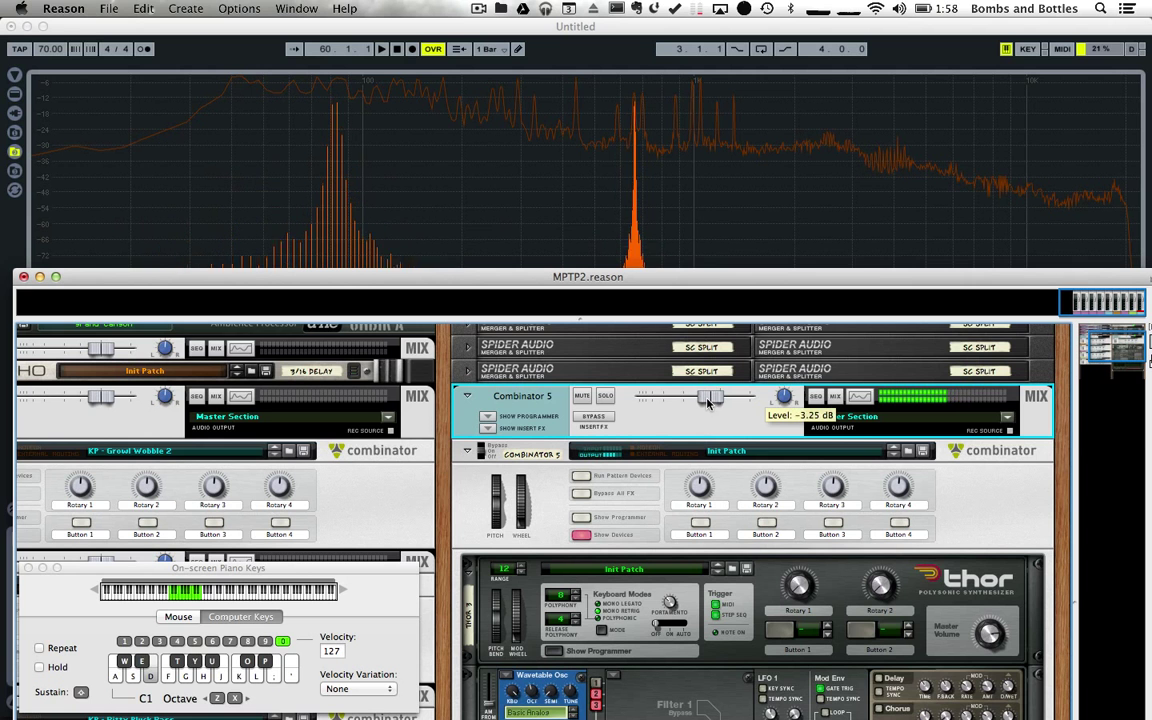
scroll(735, 503, down, 6)
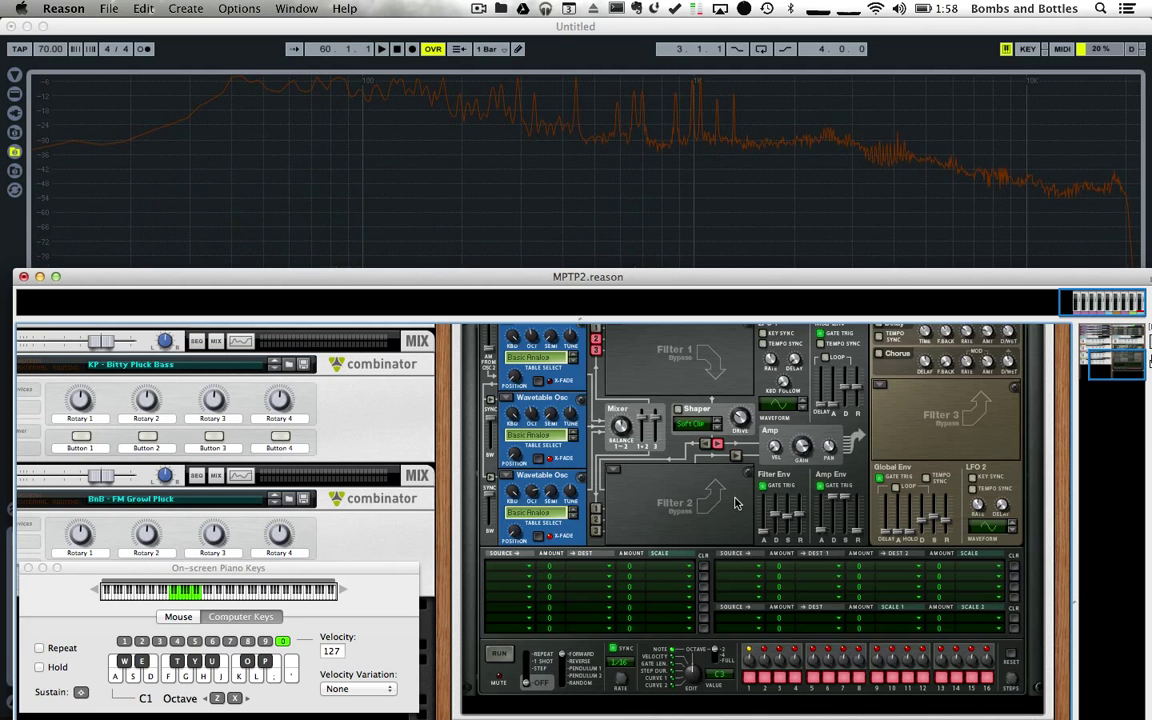
key(g)
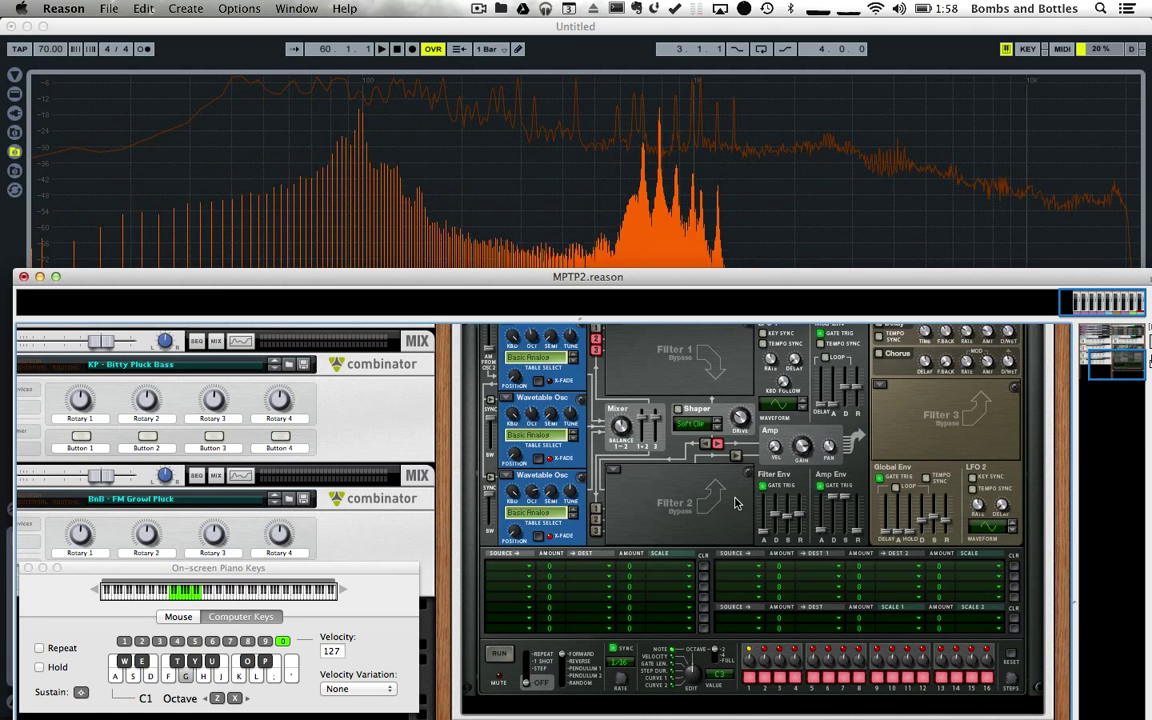
- Set up a modulation routing in Thor from Osc 1 to Osc 2 Frequency (FM) and Osc 3 Frequency (FM)
scroll(686, 518, up, 1)
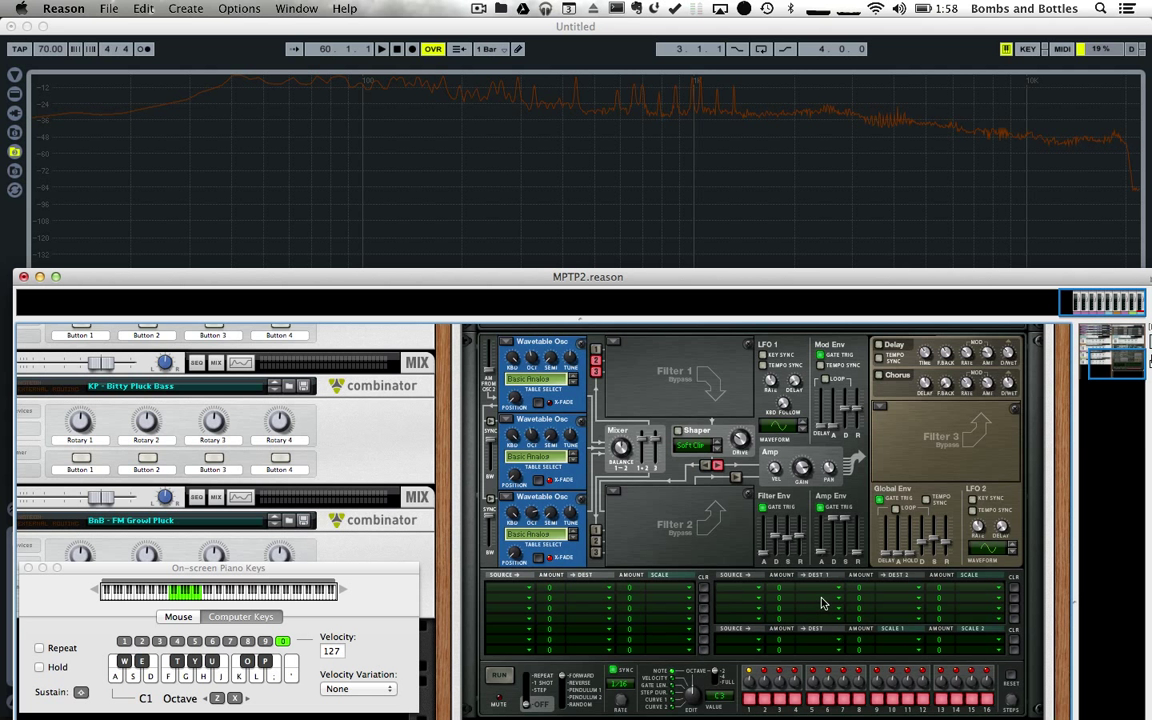
click(744, 590)
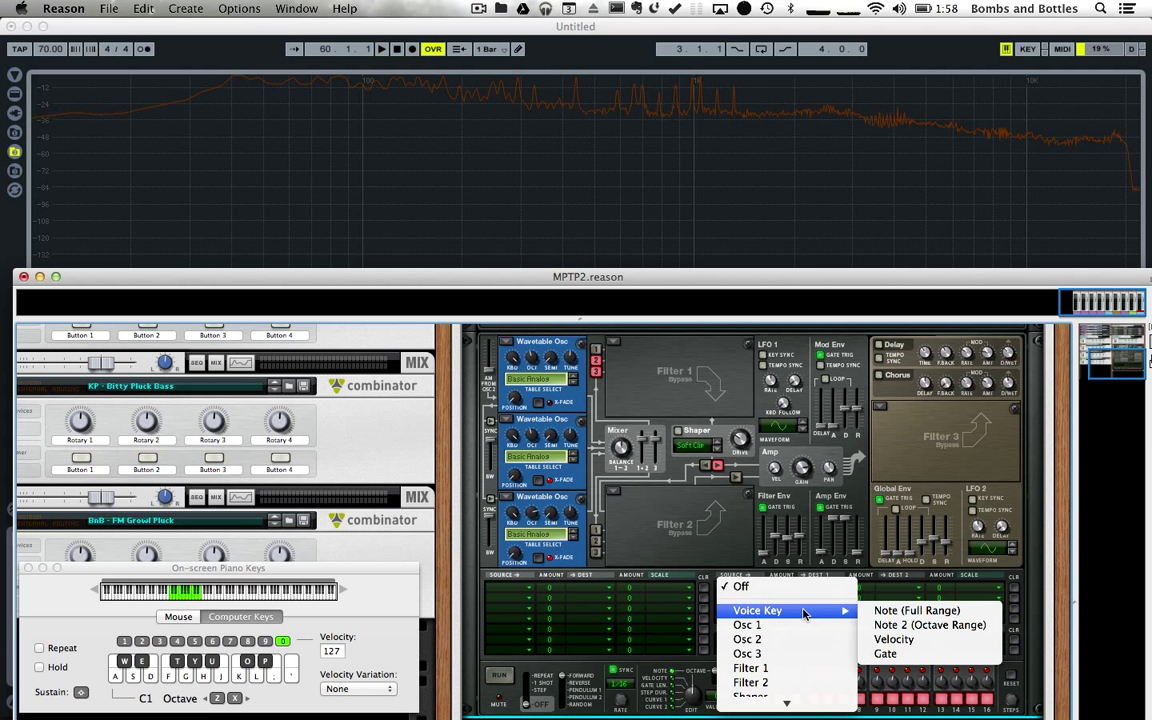
click(806, 625)
click(812, 588)
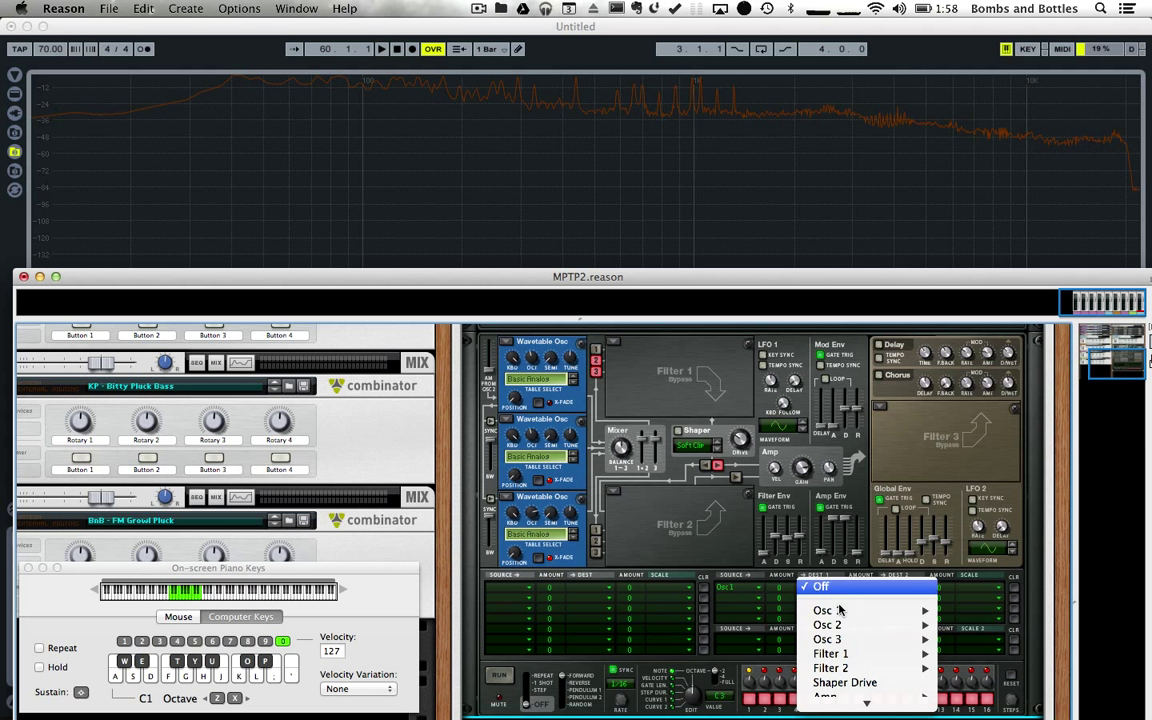
mouse_move(880, 625)
click(990, 640)
click(892, 588)
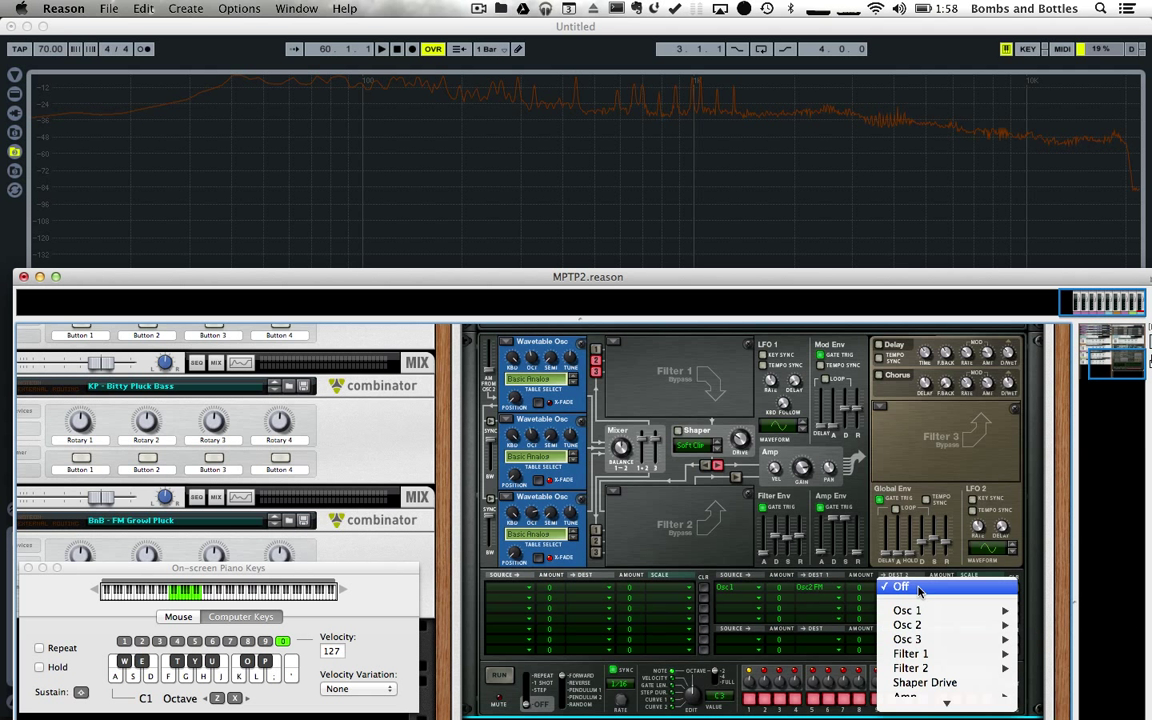
mouse_move(940, 645)
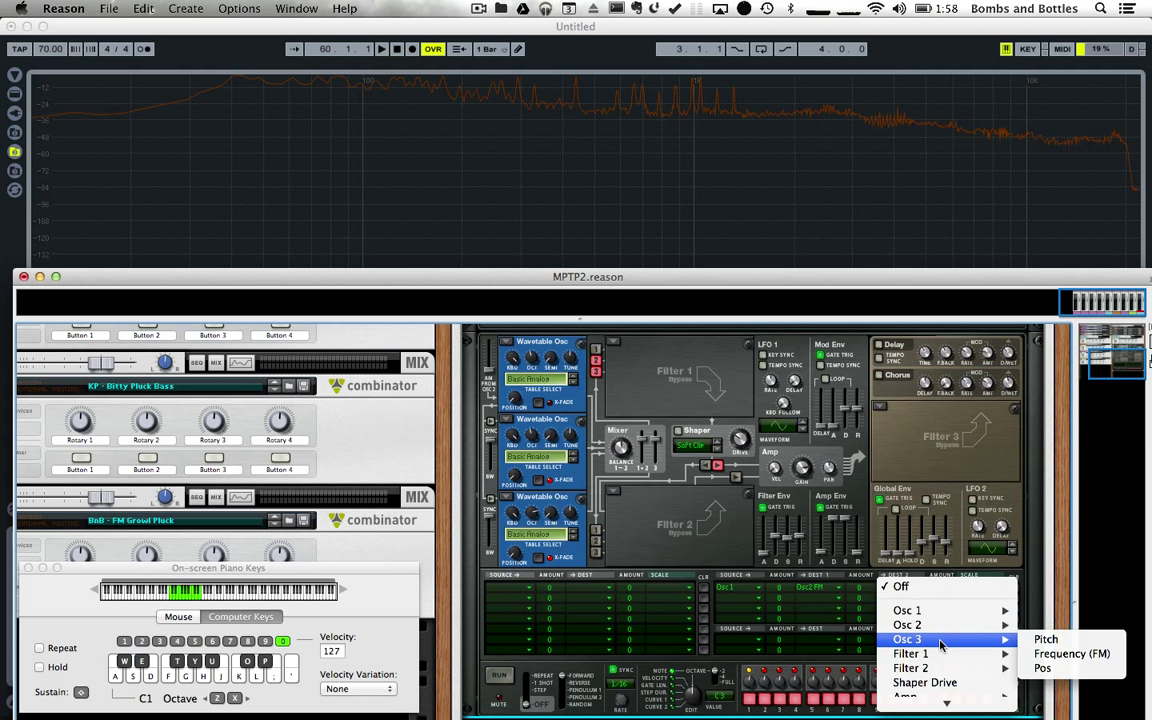
click(1073, 654)
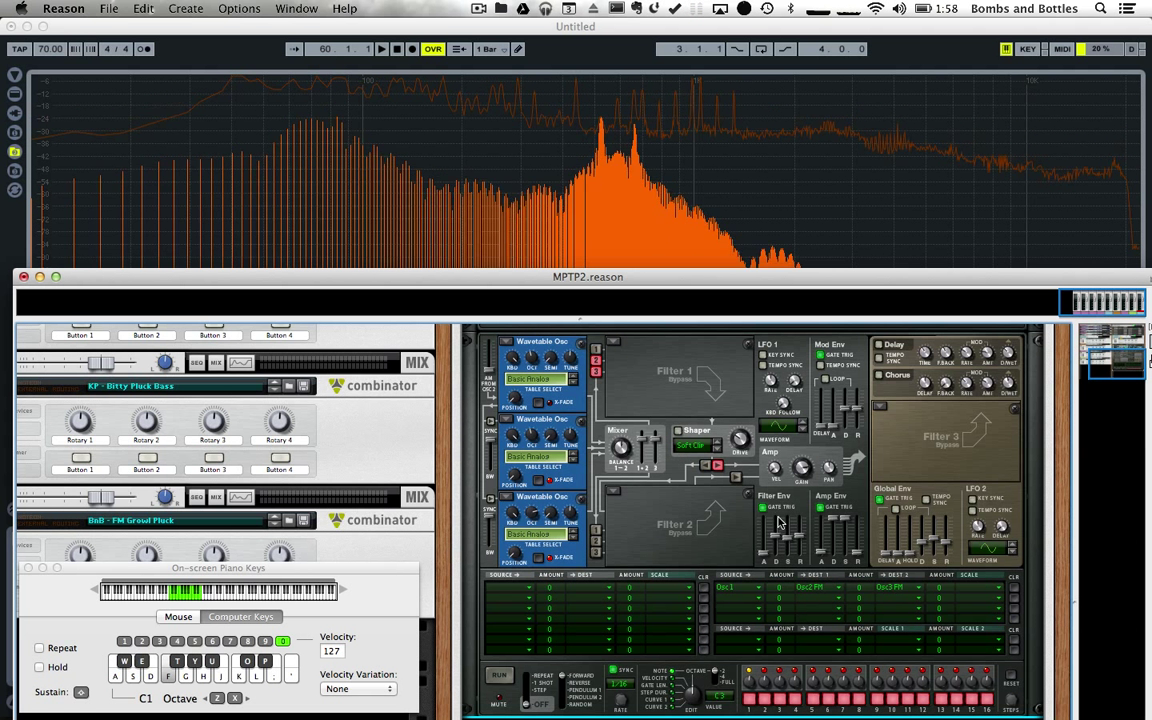
- Set the Osc 1 modulation amounts to 26 for Osc 2 FM and 39 for Osc 3 FM
drag(787, 586, 787, 576)
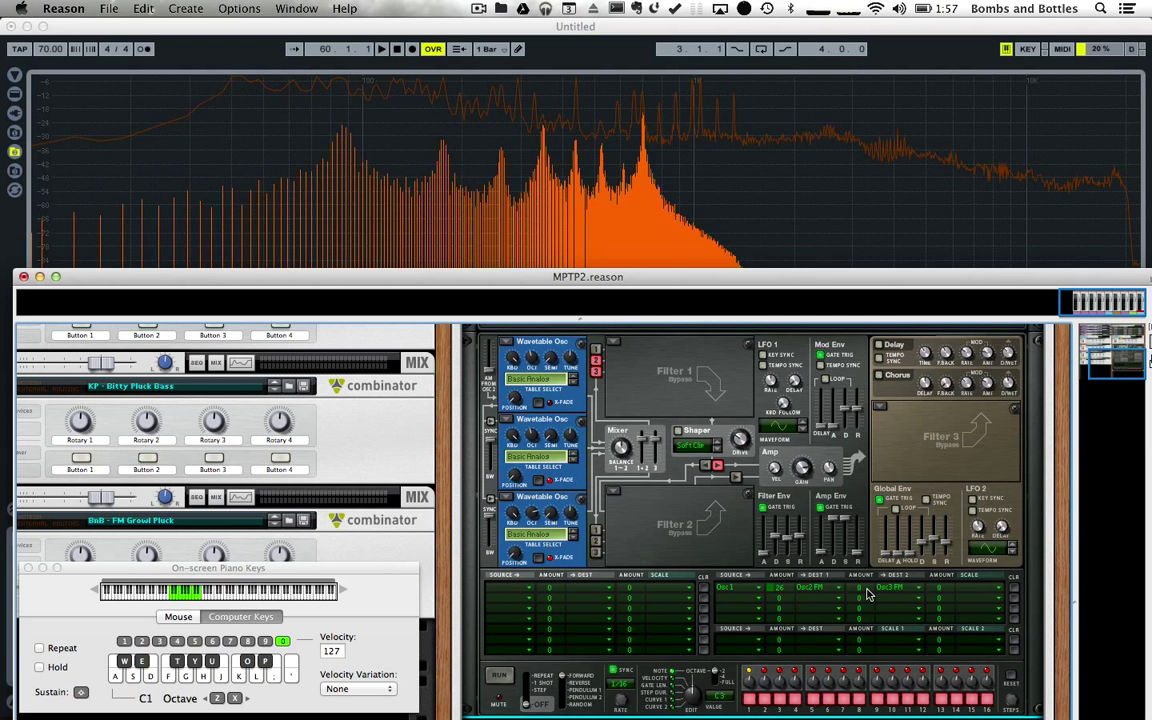
drag(862, 588, 857, 557)
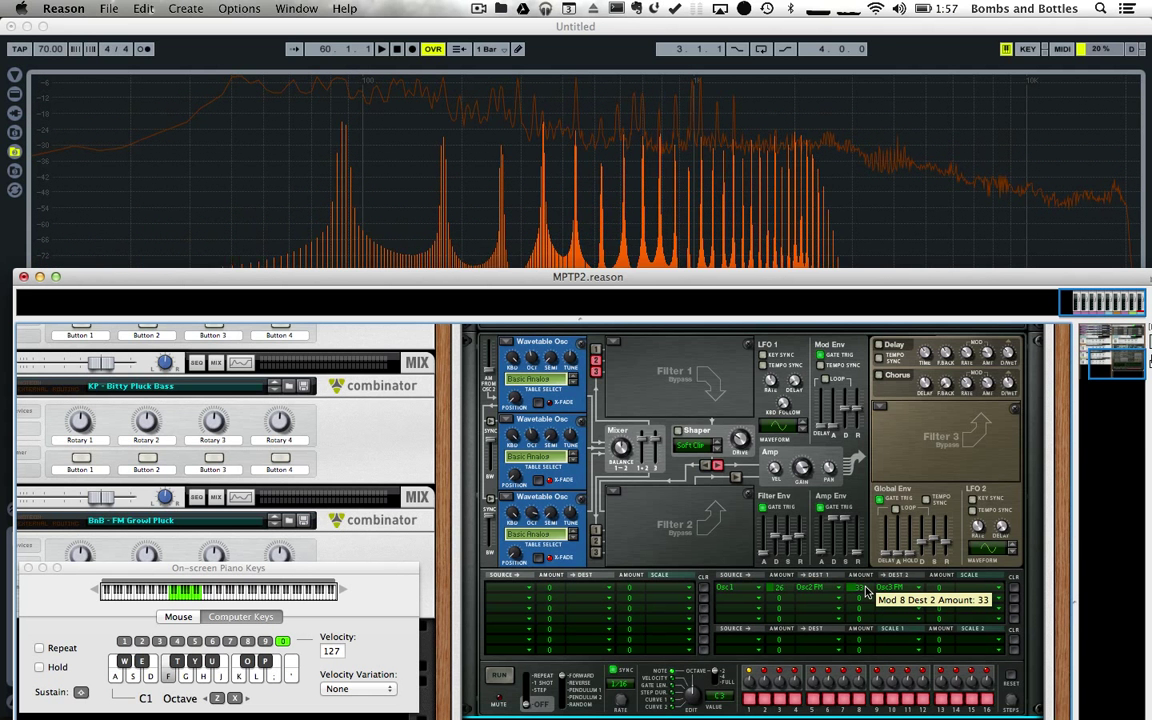
drag(866, 591, 881, 577)
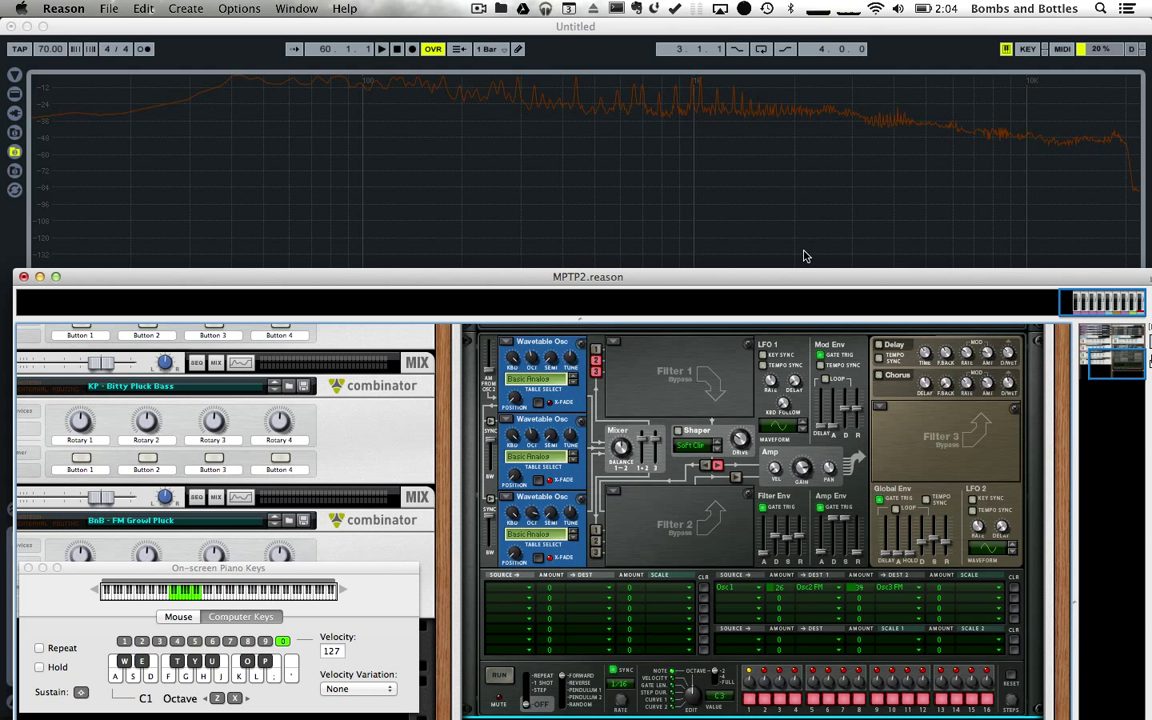
- Turn Thor's Rotary 1 down to 0
click(980, 589)
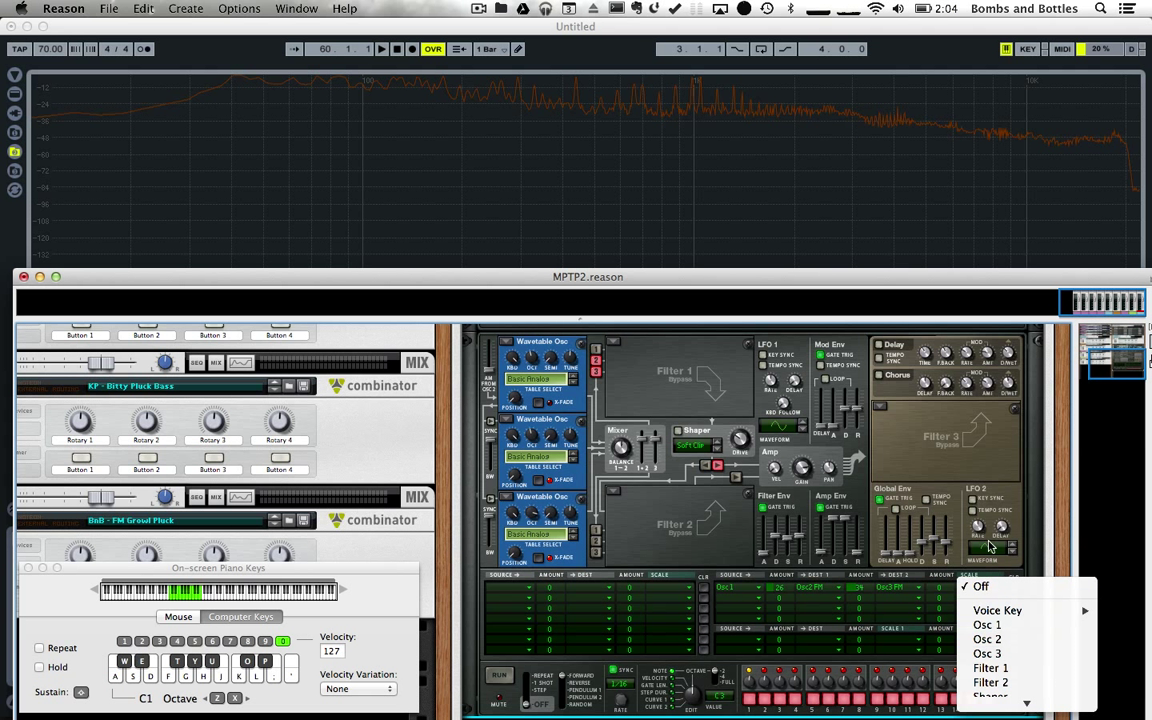
key(Escape)
scroll(1000, 608, up, 3)
scroll(999, 610, down, 1)
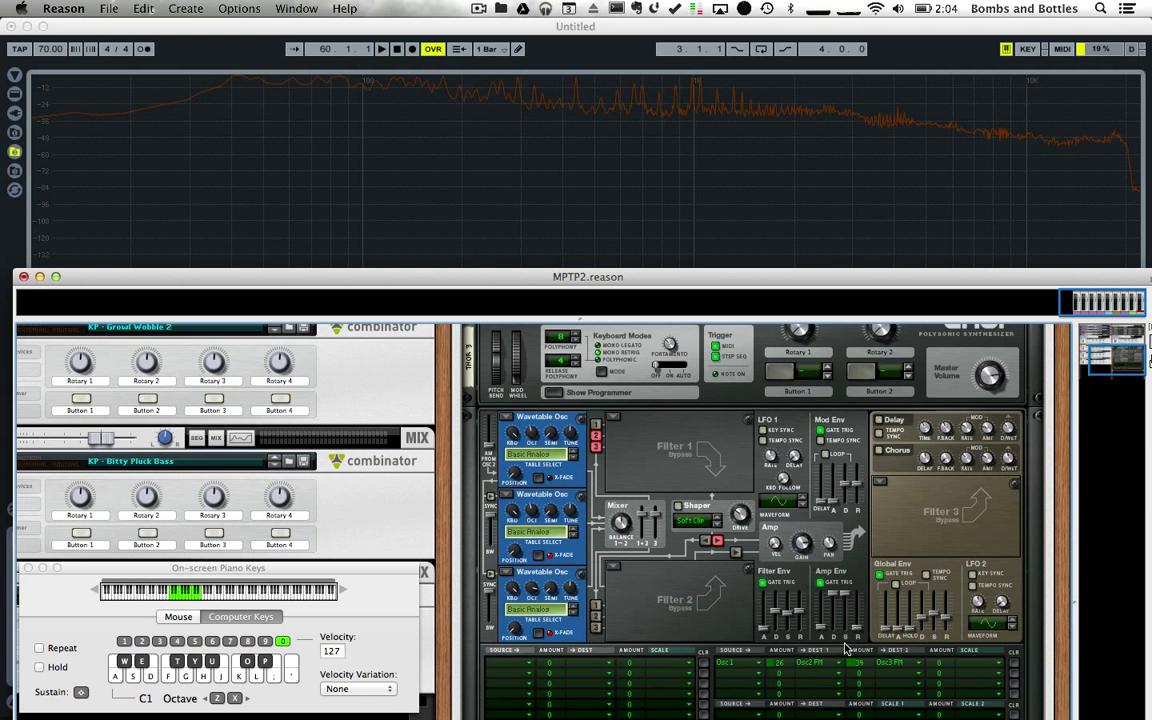
scroll(845, 365, up, 3)
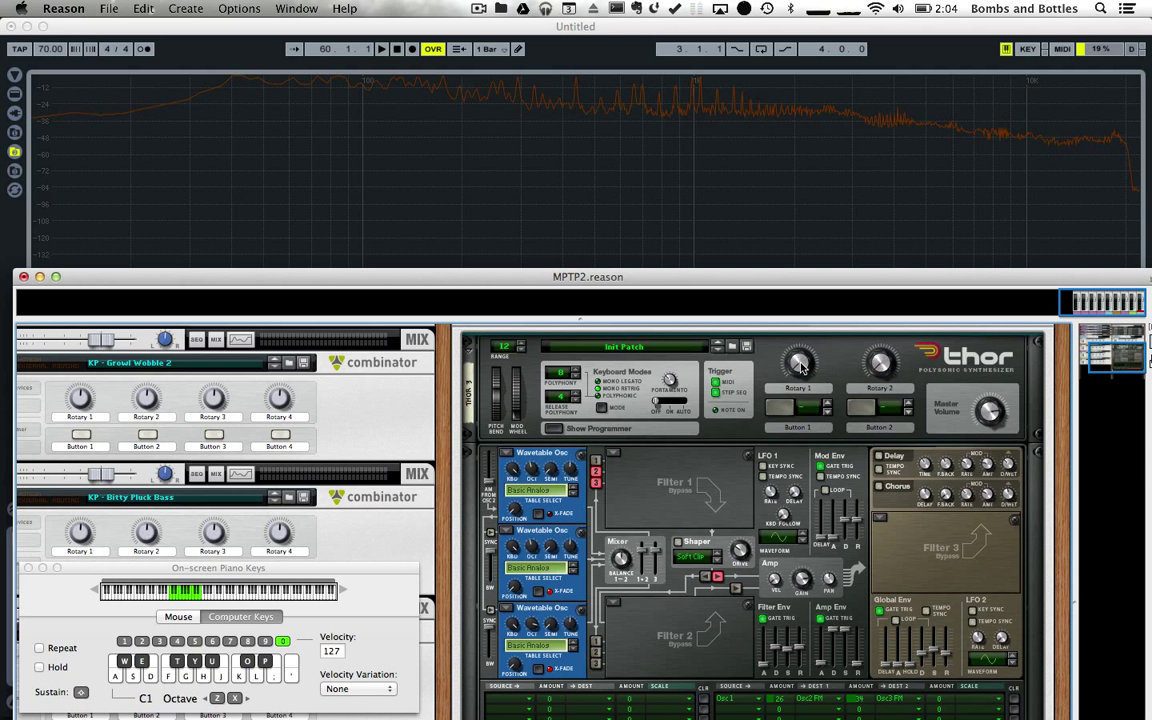
mouse_move(801, 368)
mouse_down()
mouse_move(720, 322)
mouse_move(718, 290)
mouse_move(722, 312)
mouse_move(806, 378)
mouse_up()
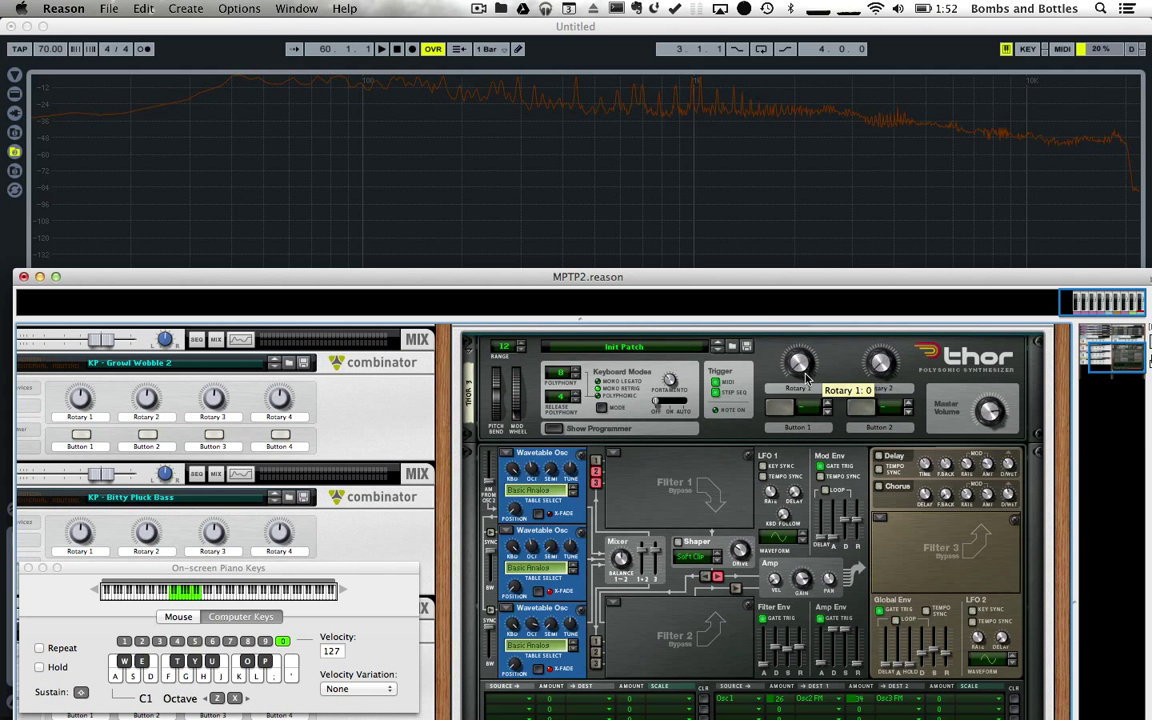
- Scale the Osc 3 FM modulation by Rotary 1 with an amount of 100
scroll(958, 548, down, 5)
click(975, 572)
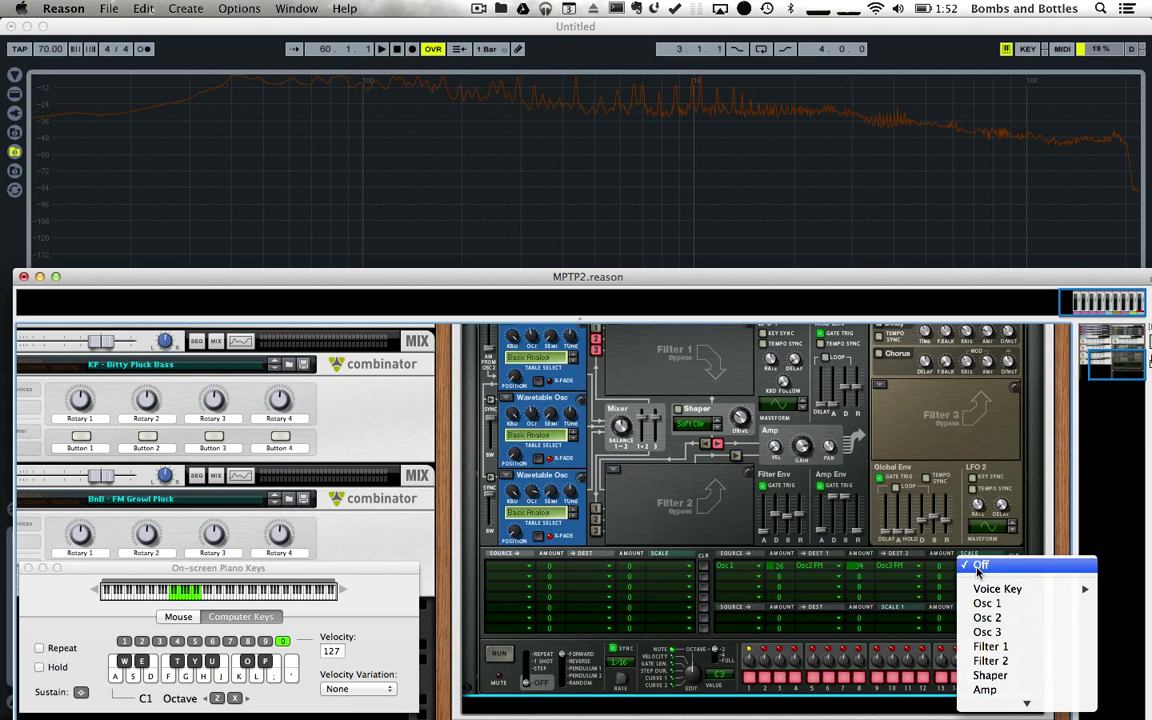
mouse_move(1027, 633)
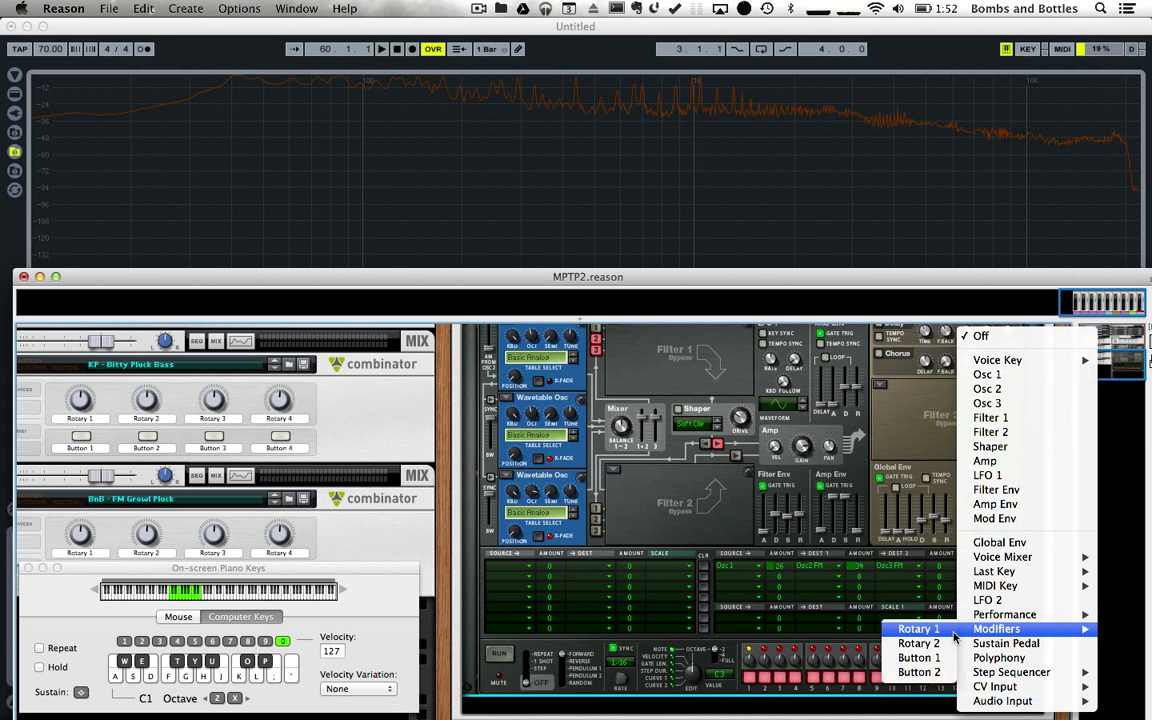
click(918, 628)
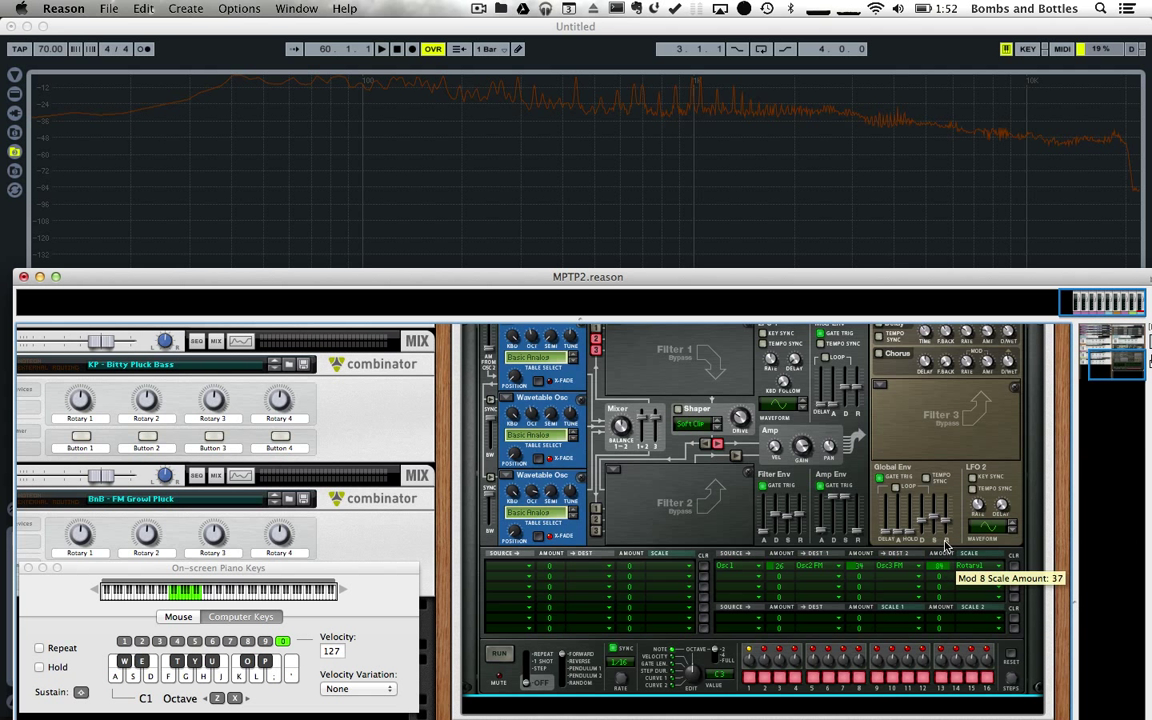
drag(947, 571, 941, 573)
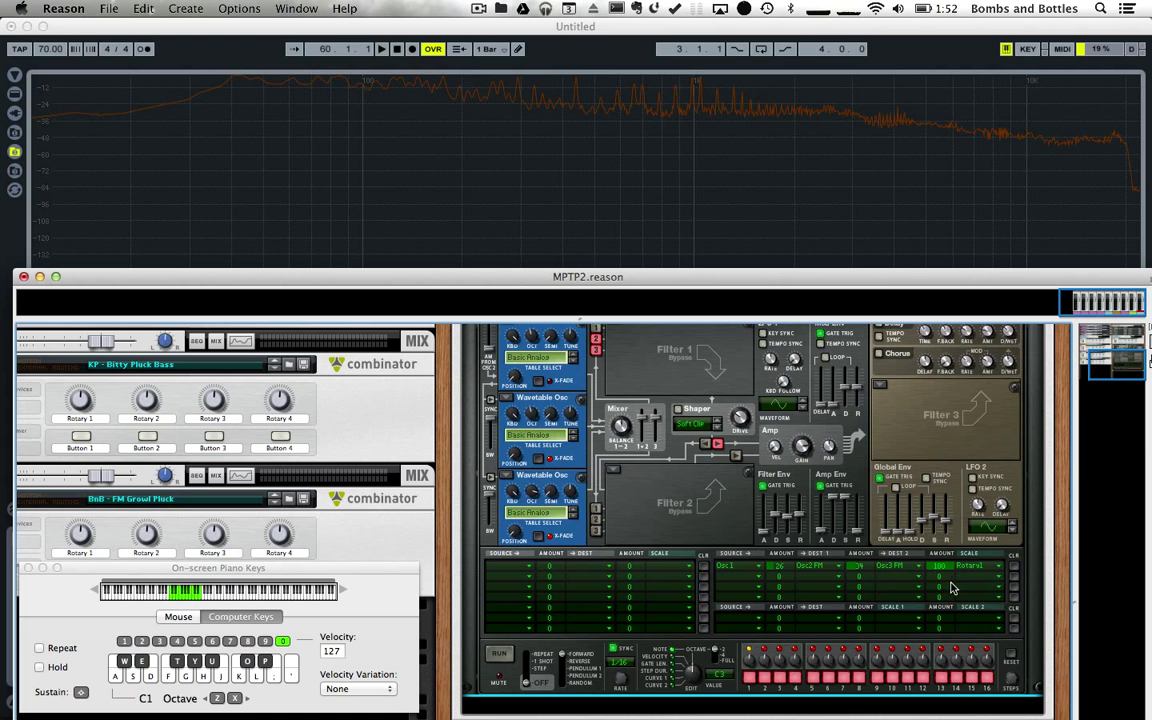
- Turn Thor's Rotary 1 up to 127
scroll(950, 571, up, 5)
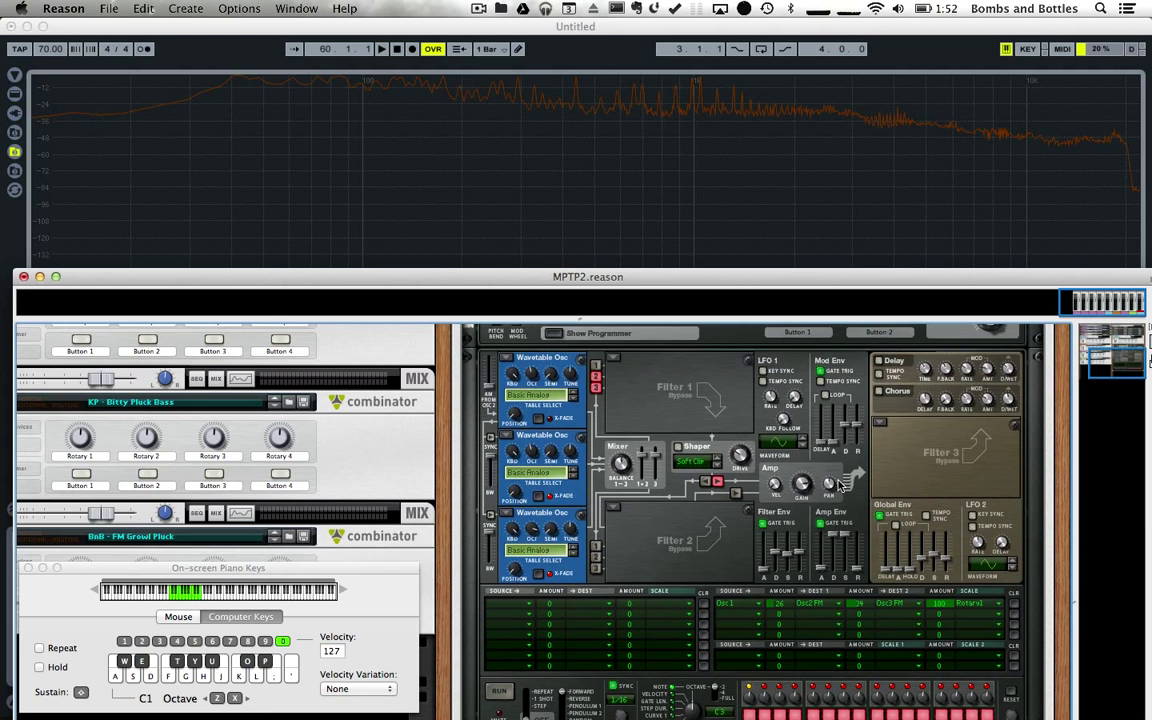
scroll(800, 486, down, 3)
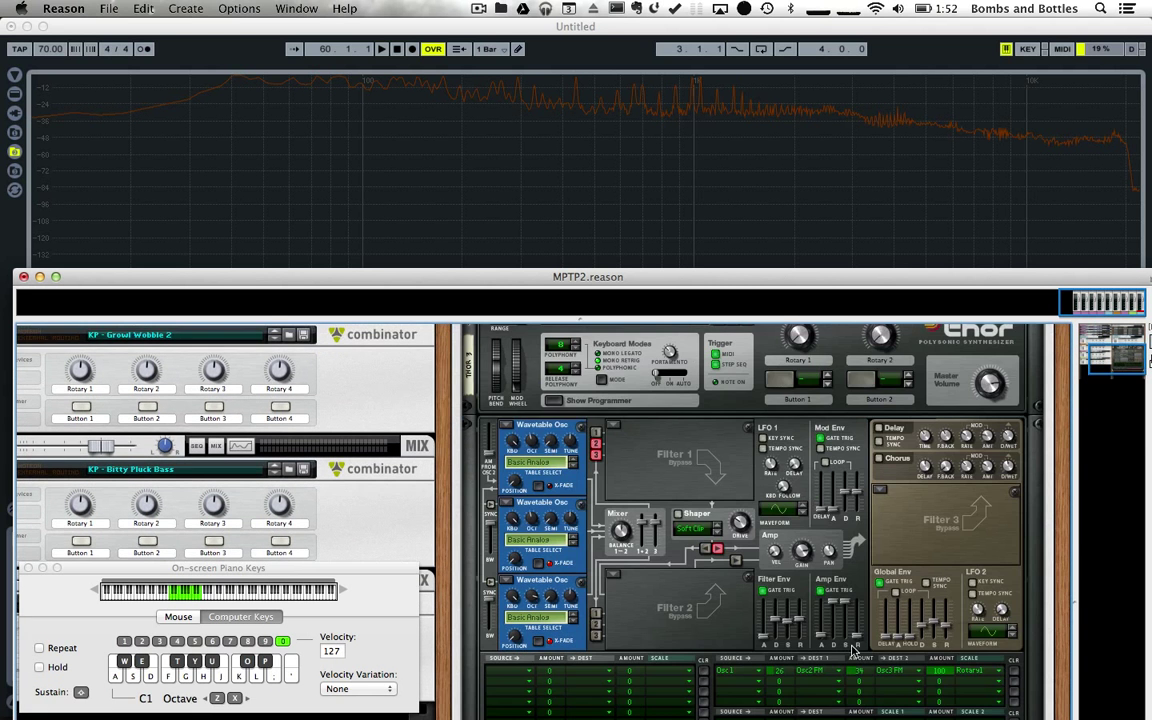
scroll(851, 657, up, 4)
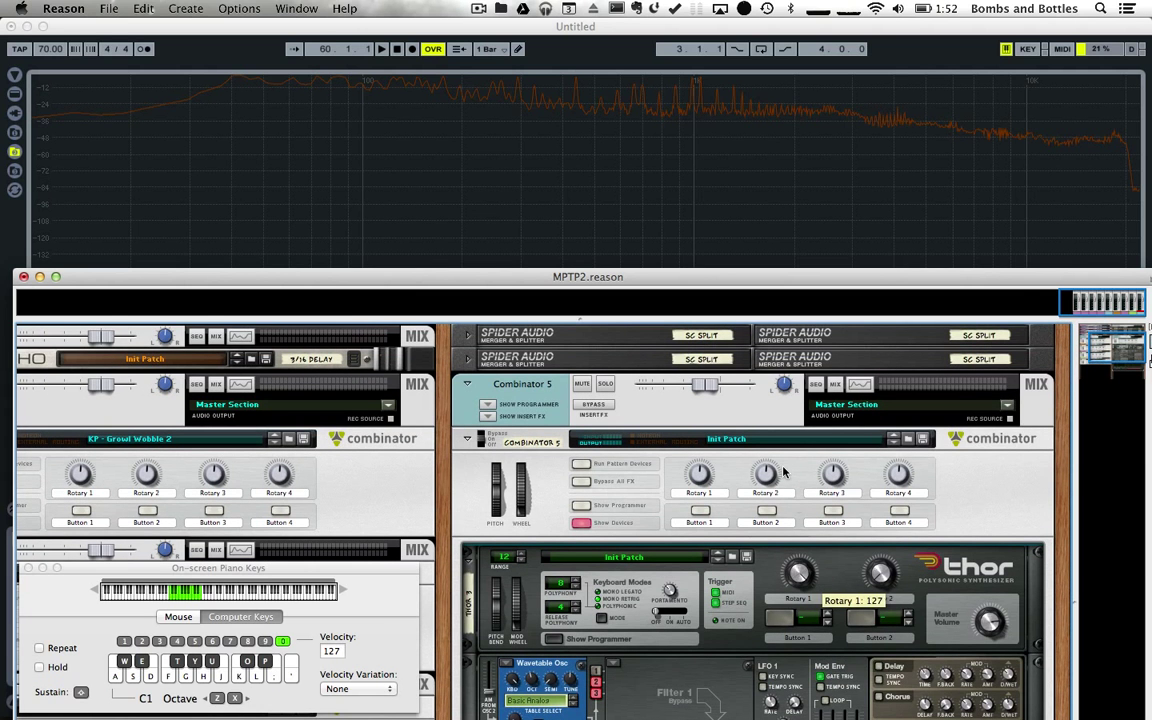
- Try a different Osc 3 FM amount, undo the change, and play a test note at octave C1
scroll(828, 593, down, 6)
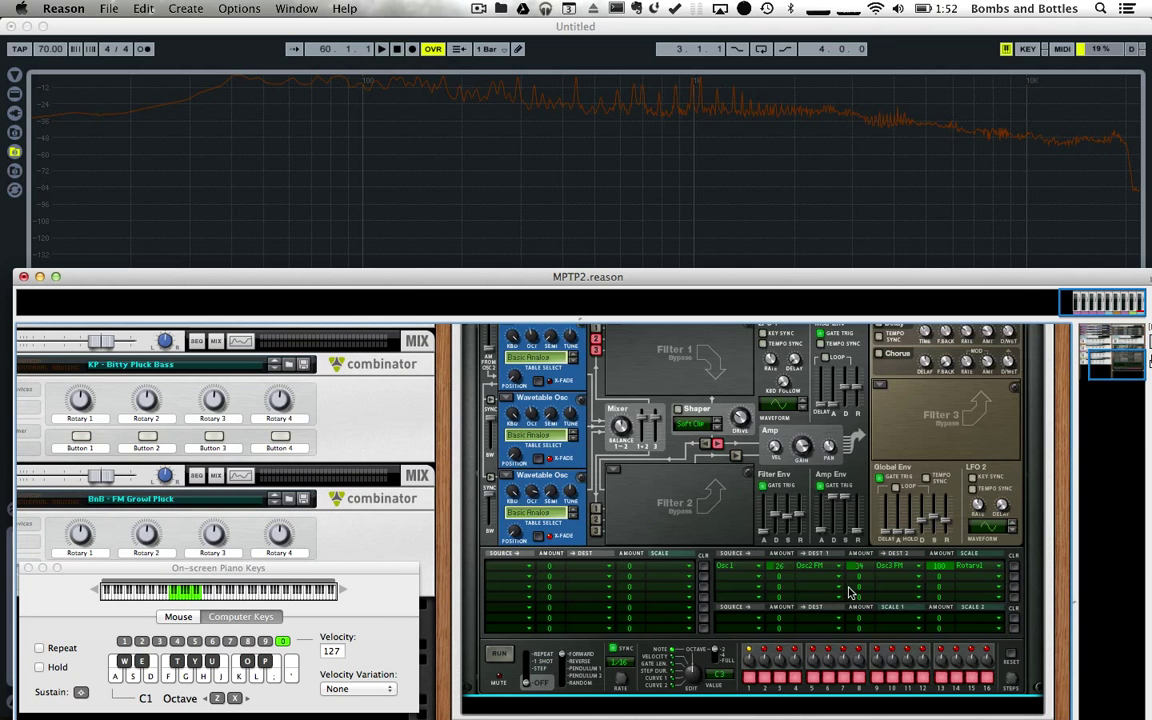
drag(864, 566, 869, 573)
key(super+z)
key(s)
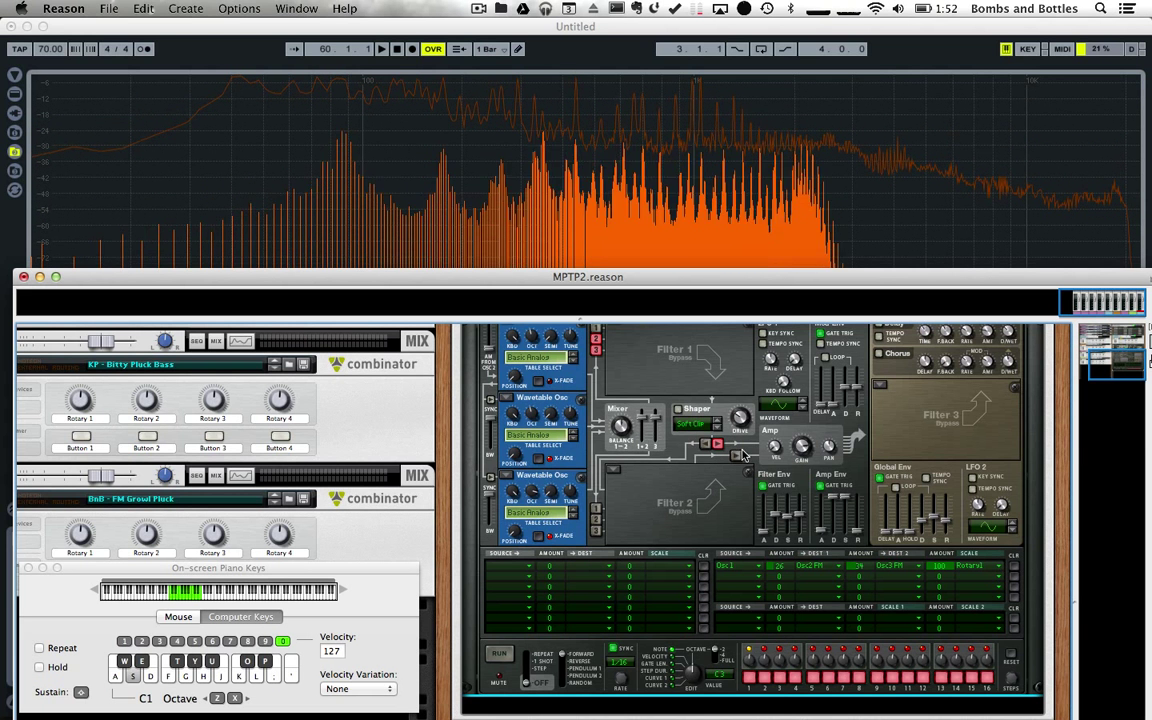
- Sweep Thor's Rotary 1 down to 0, then raise it slightly to 2
scroll(742, 455, up, 5)
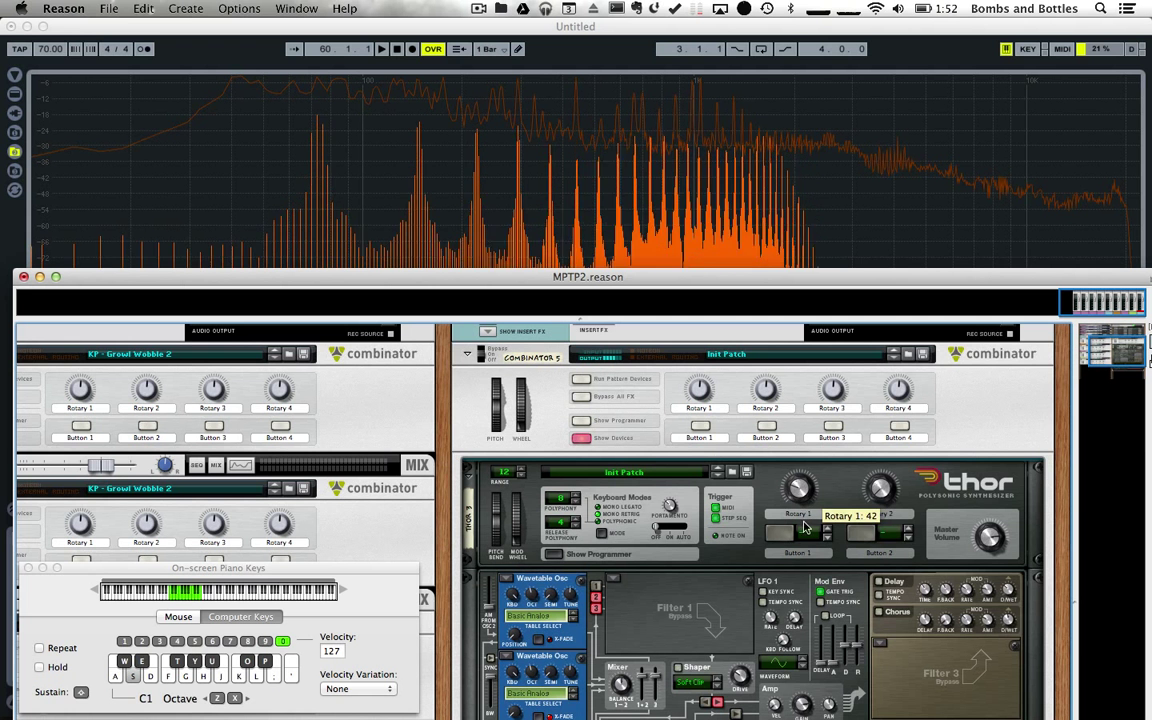
drag(800, 490, 800, 530)
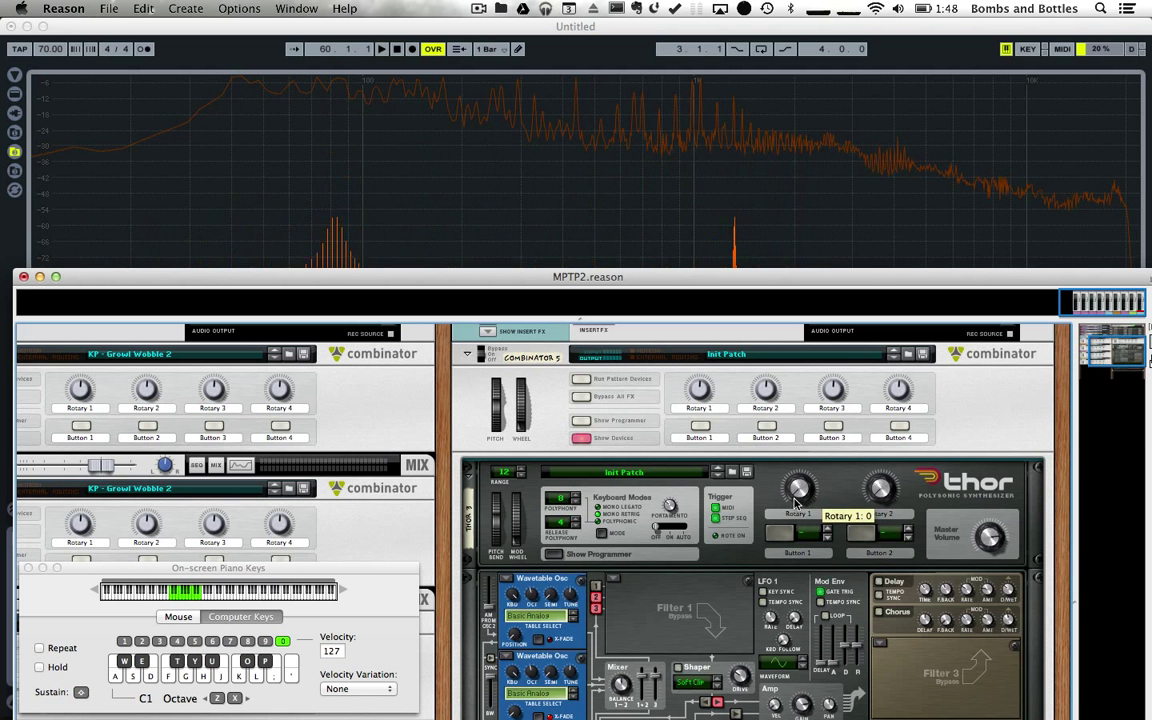
scroll(815, 525, down, 3)
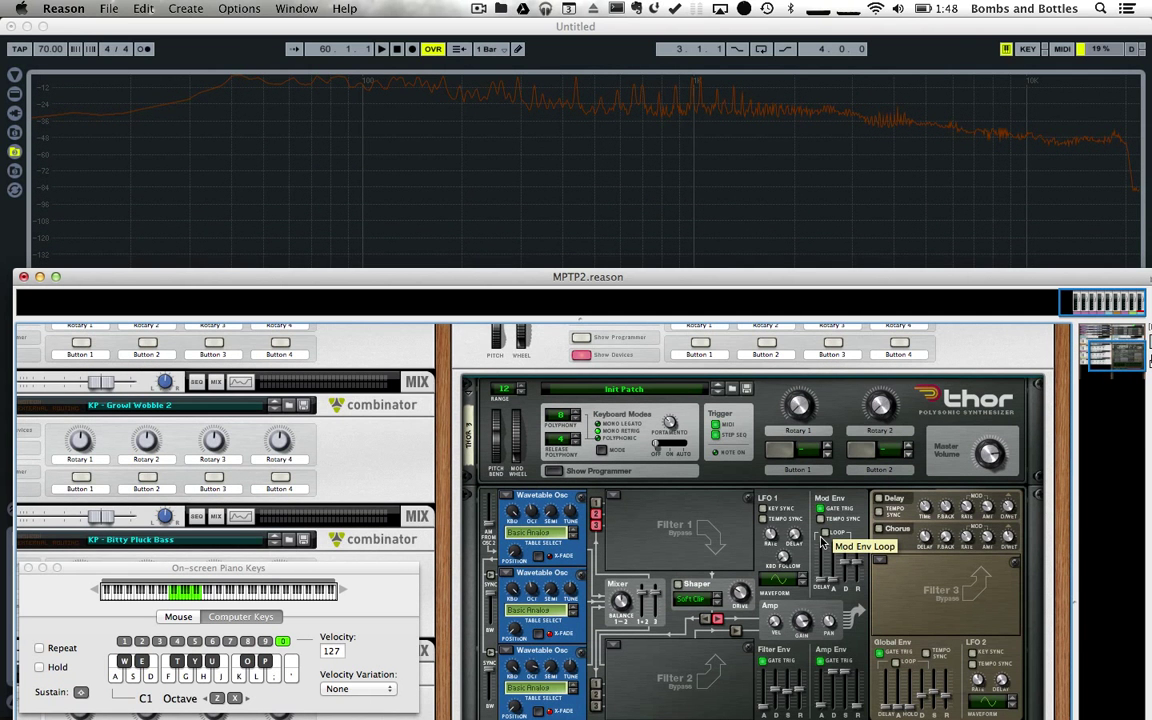
scroll(826, 550, down, 4)
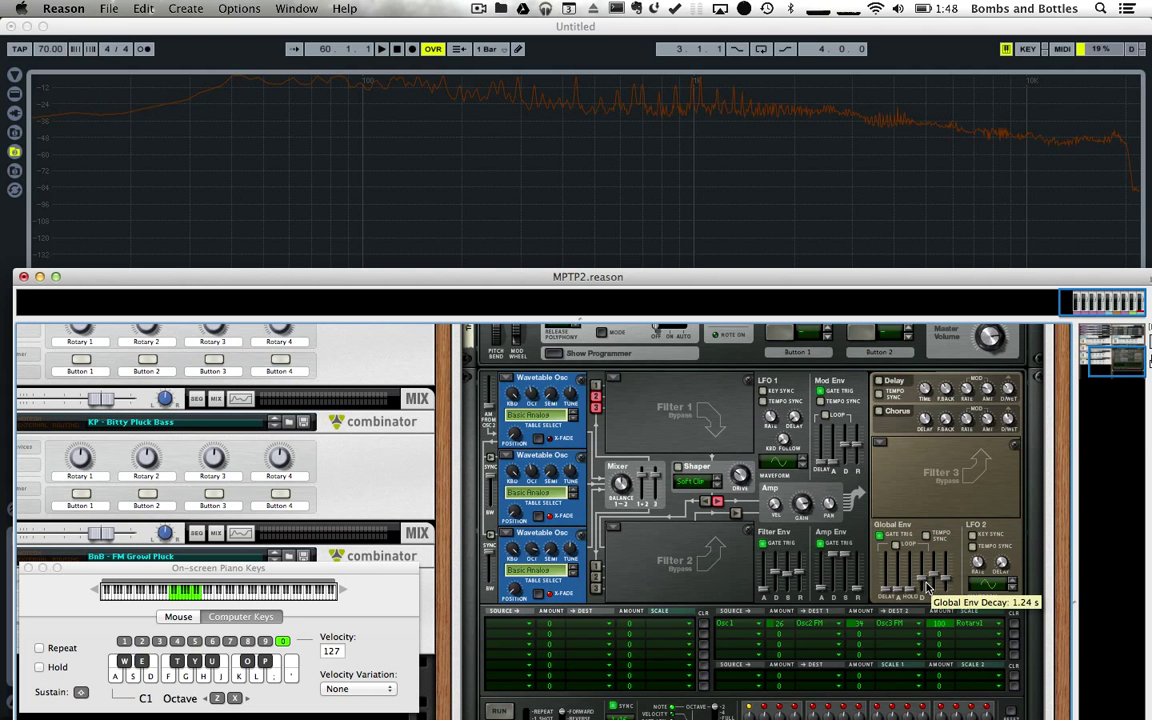
scroll(862, 500, up, 8)
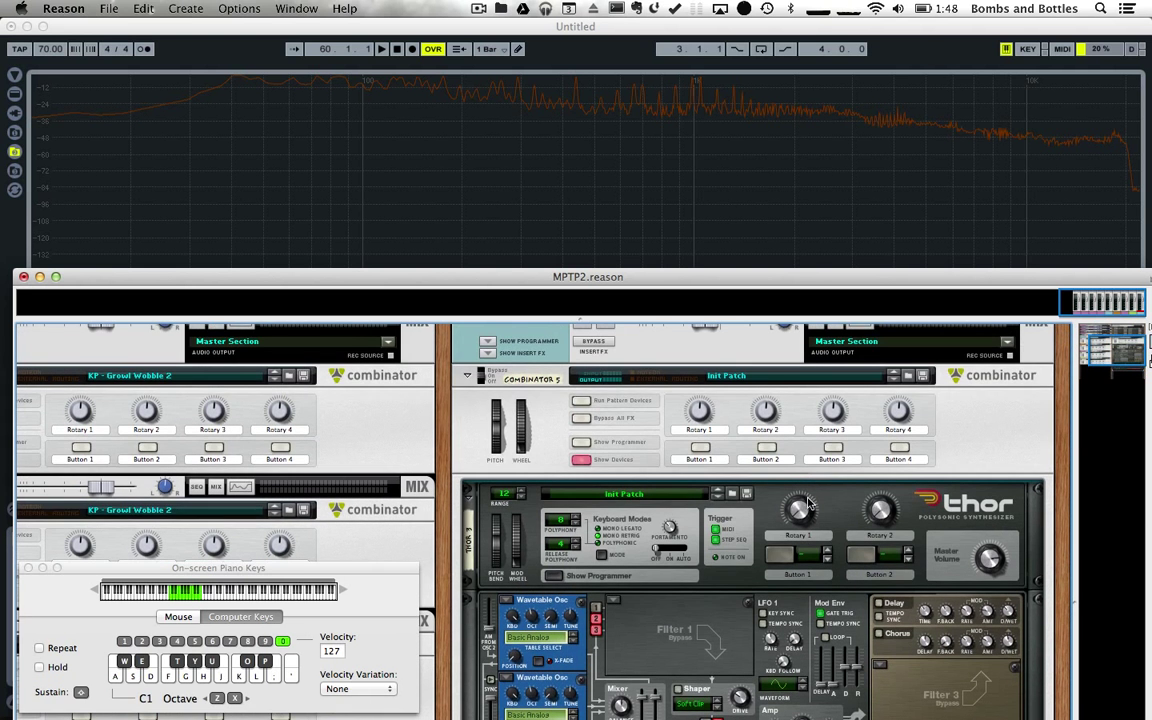
mouse_move(800, 512)
mouse_down()
mouse_move(830, 565)
mouse_move(768, 440)
mouse_move(801, 515)
mouse_up()
- Sweep Thor's Rotary 1 again and look over the Global Env sliders
scroll(887, 566, down, 5)
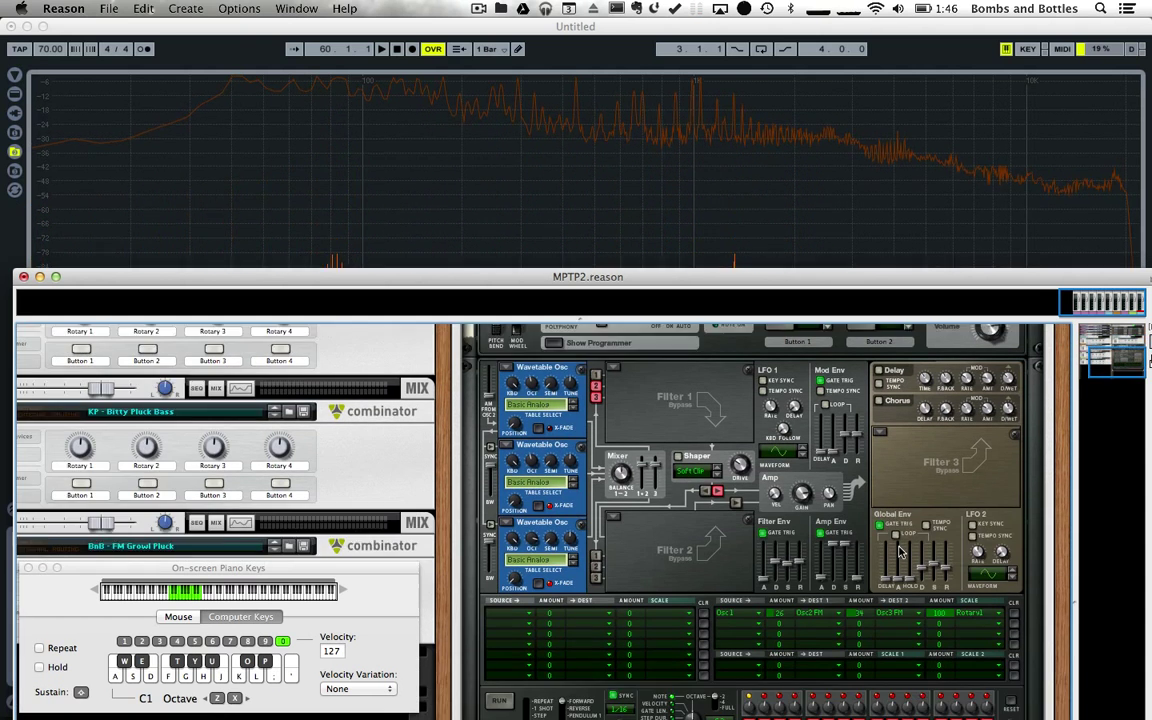
scroll(856, 462, up, 5)
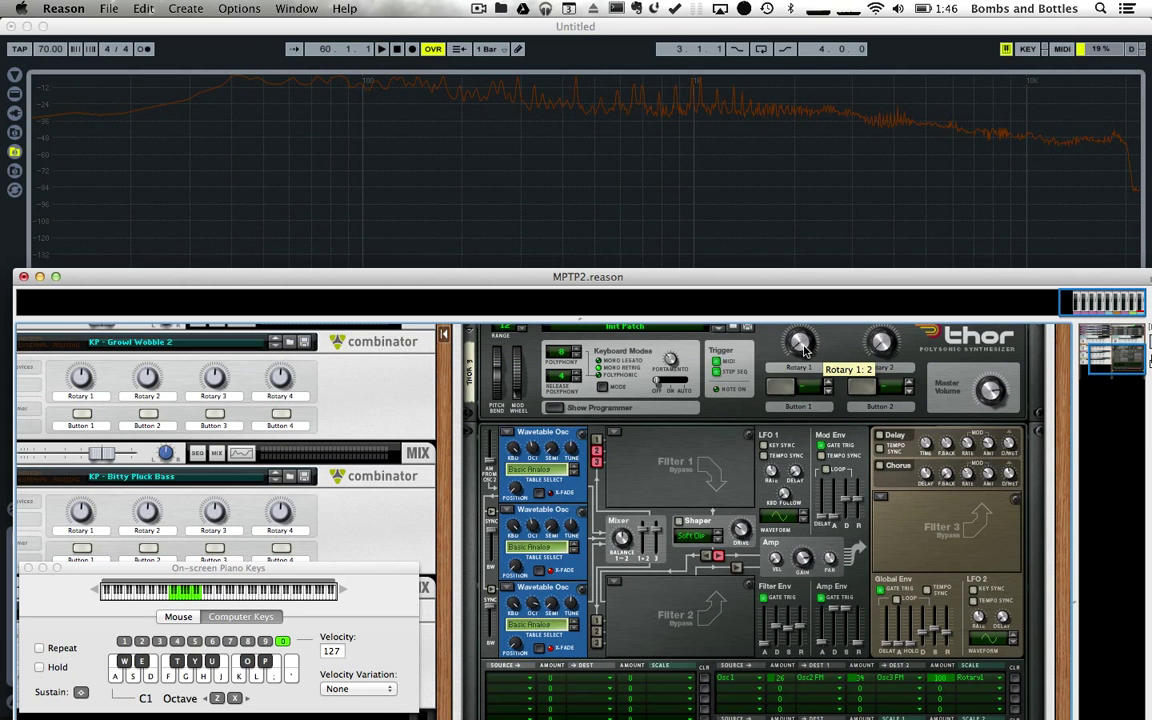
mouse_move(803, 347)
mouse_down()
mouse_move(720, 312)
mouse_move(716, 268)
mouse_move(815, 360)
mouse_up()
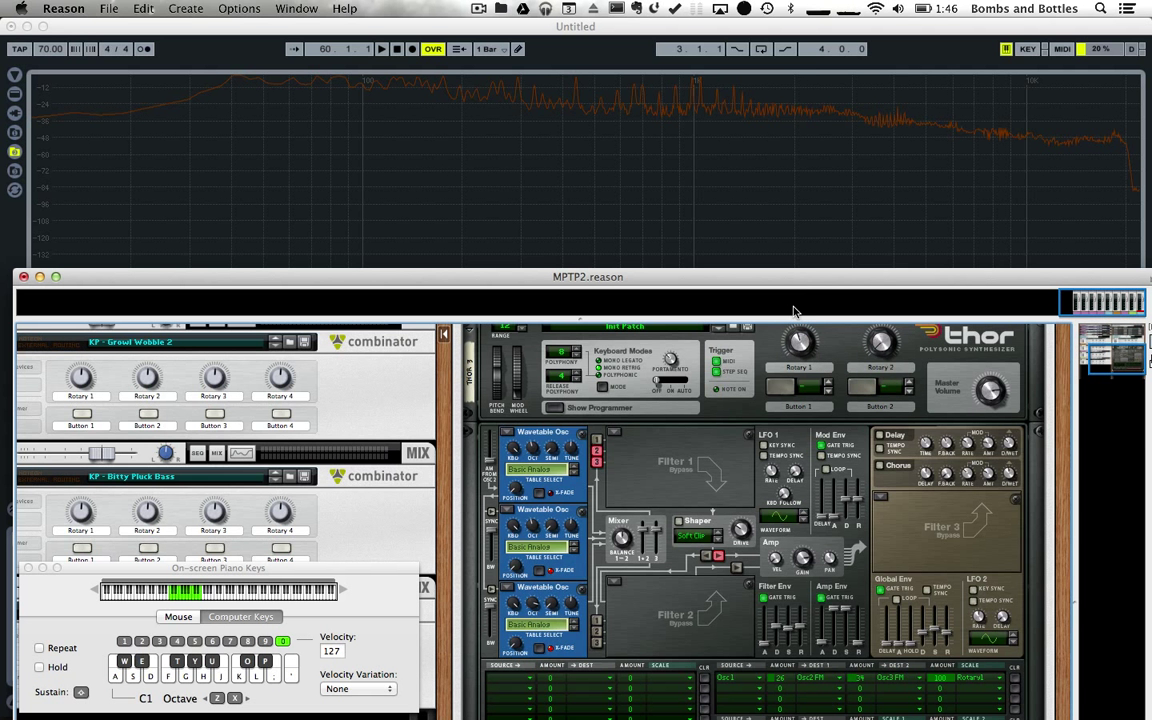
scroll(883, 560, down, 6)
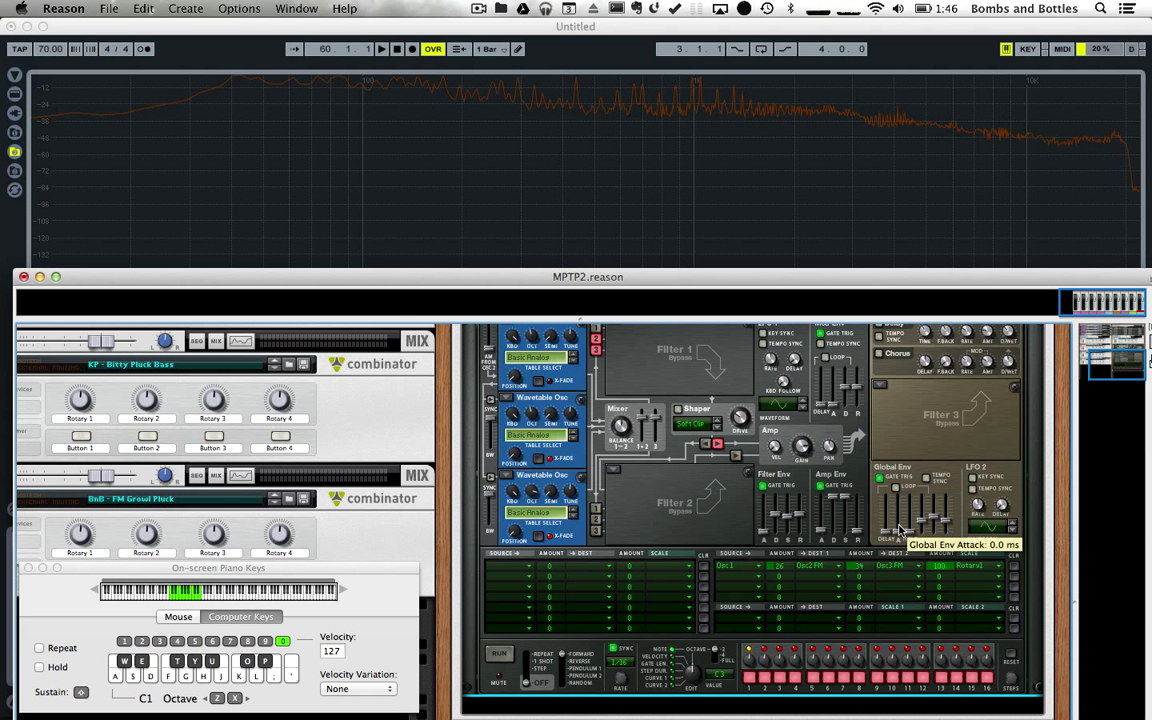
scroll(900, 530, up, 3)
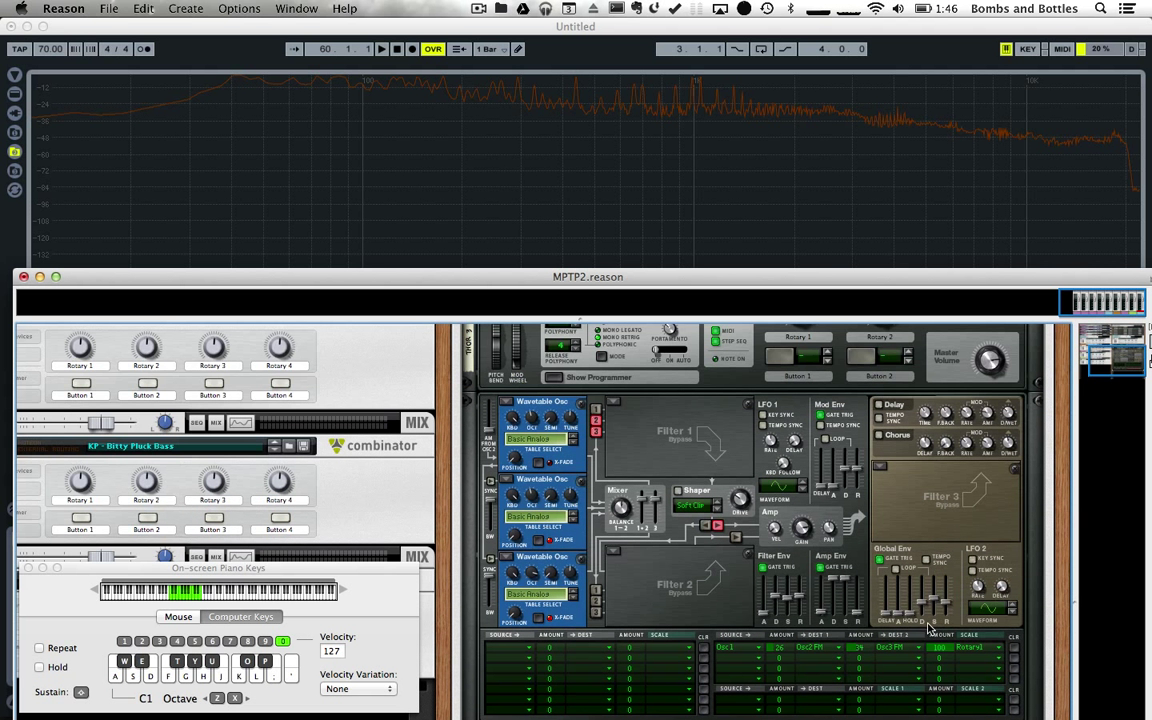
scroll(933, 547, down, 3)
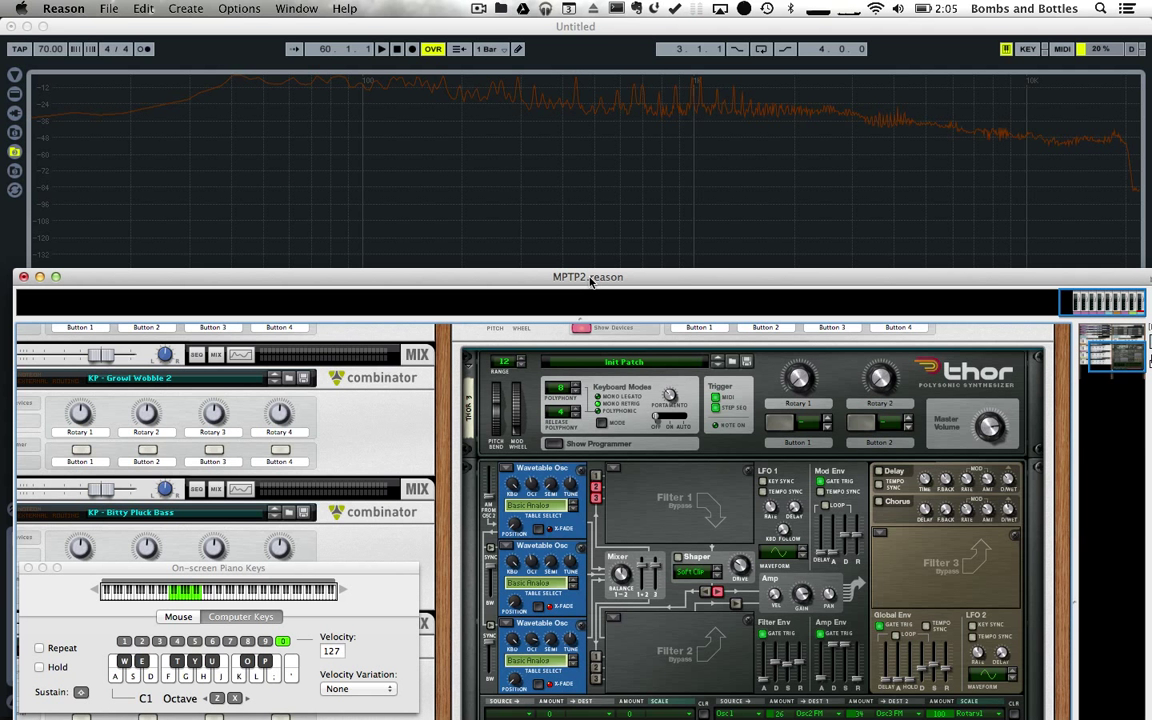
- Enlarge the rack window and patch Thor's LFO 2 modulation output to its Rotary 1 modulation input on the rear
drag(590, 279, 588, 265)
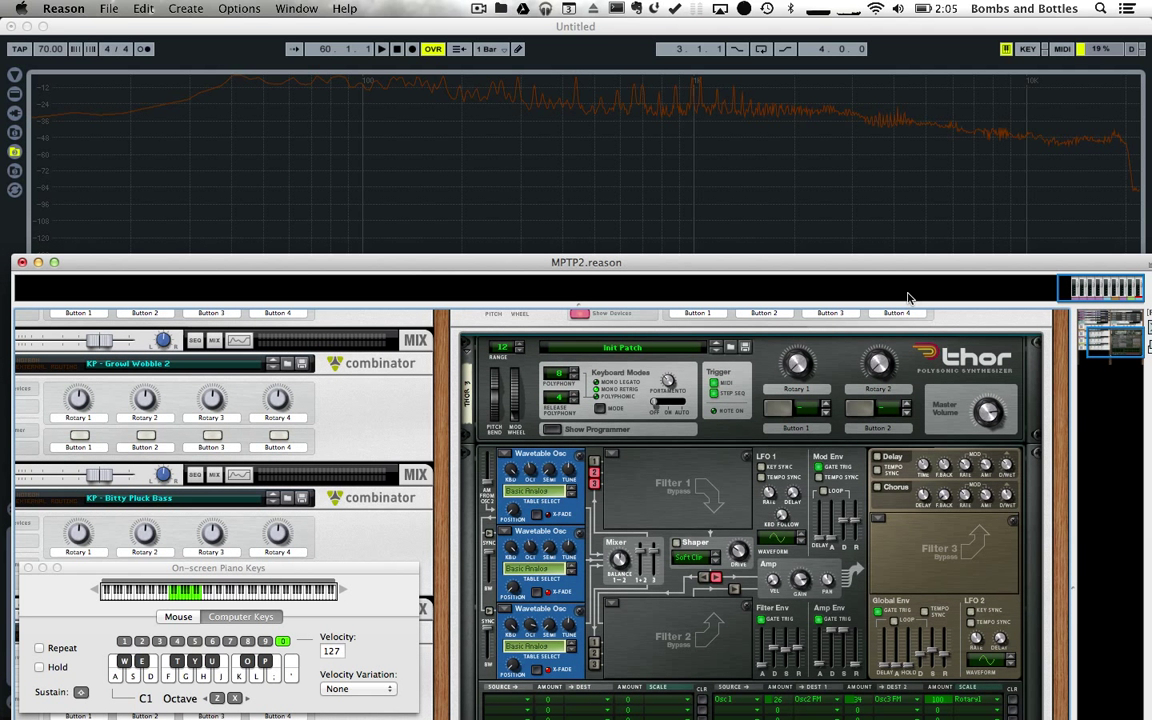
click(54, 262)
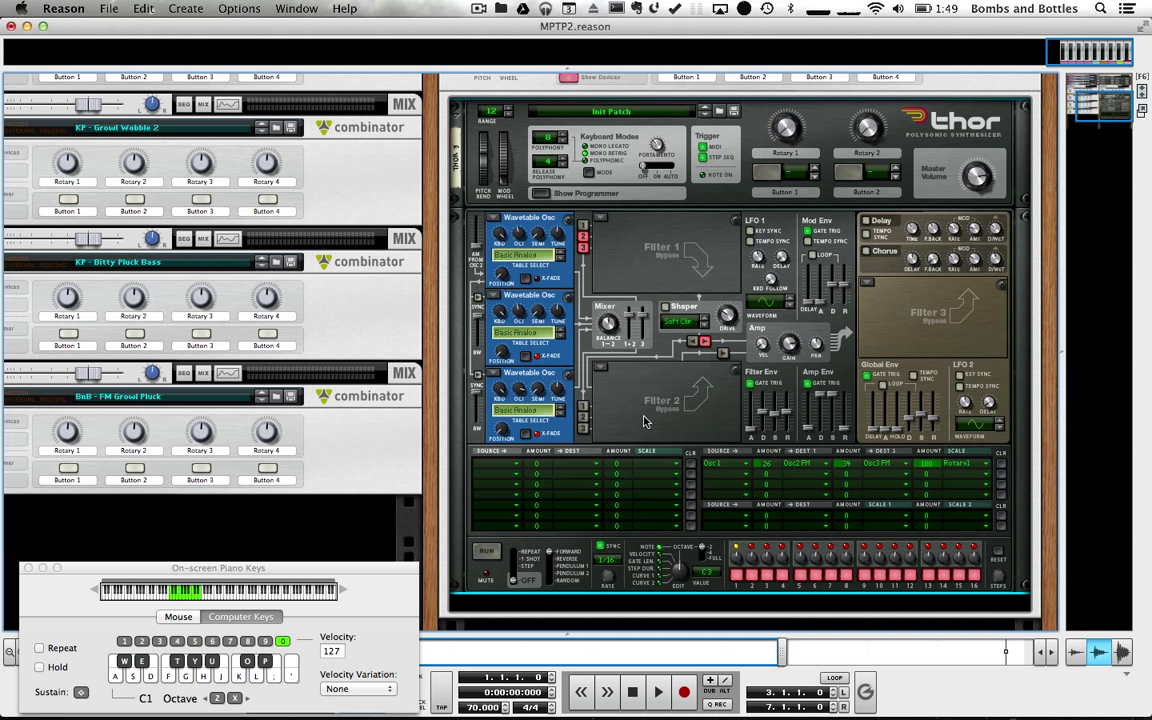
key(Tab)
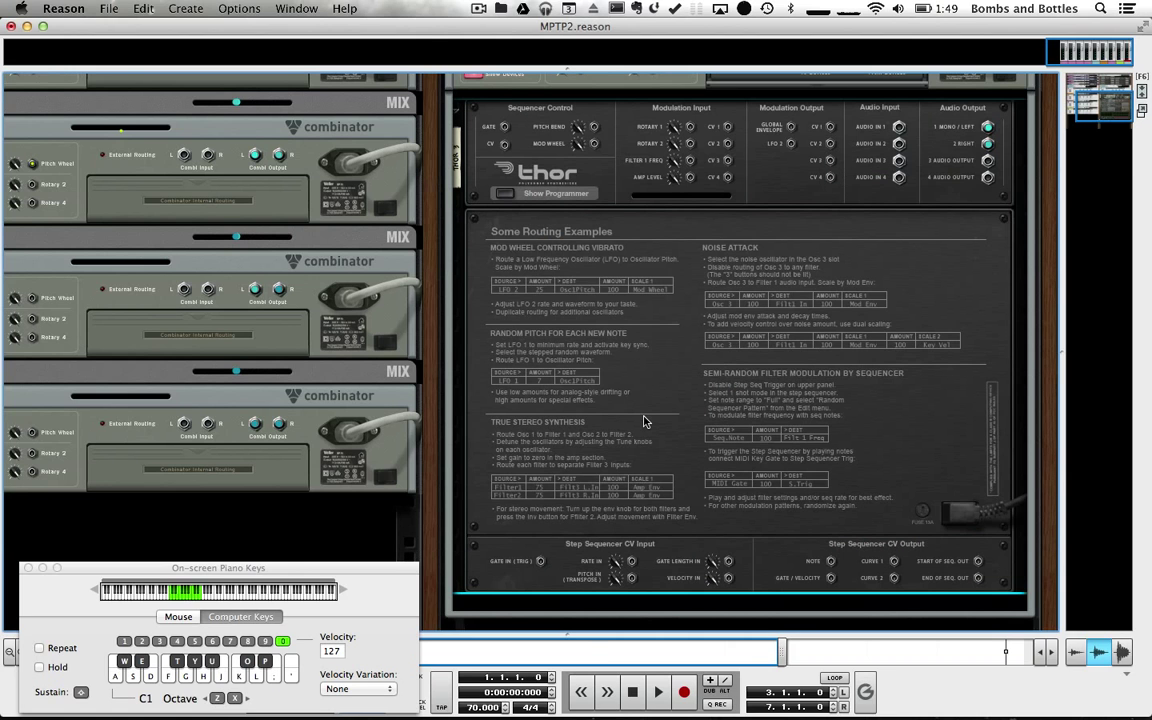
scroll(810, 416, up, 5)
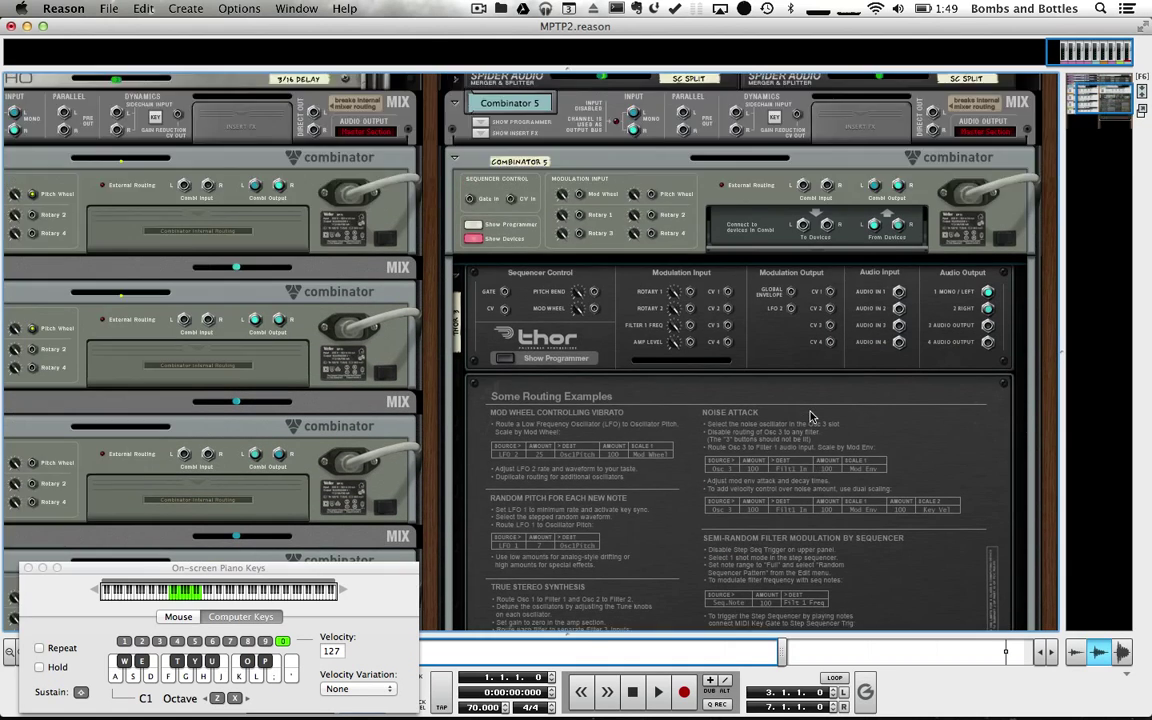
scroll(810, 416, up, 4)
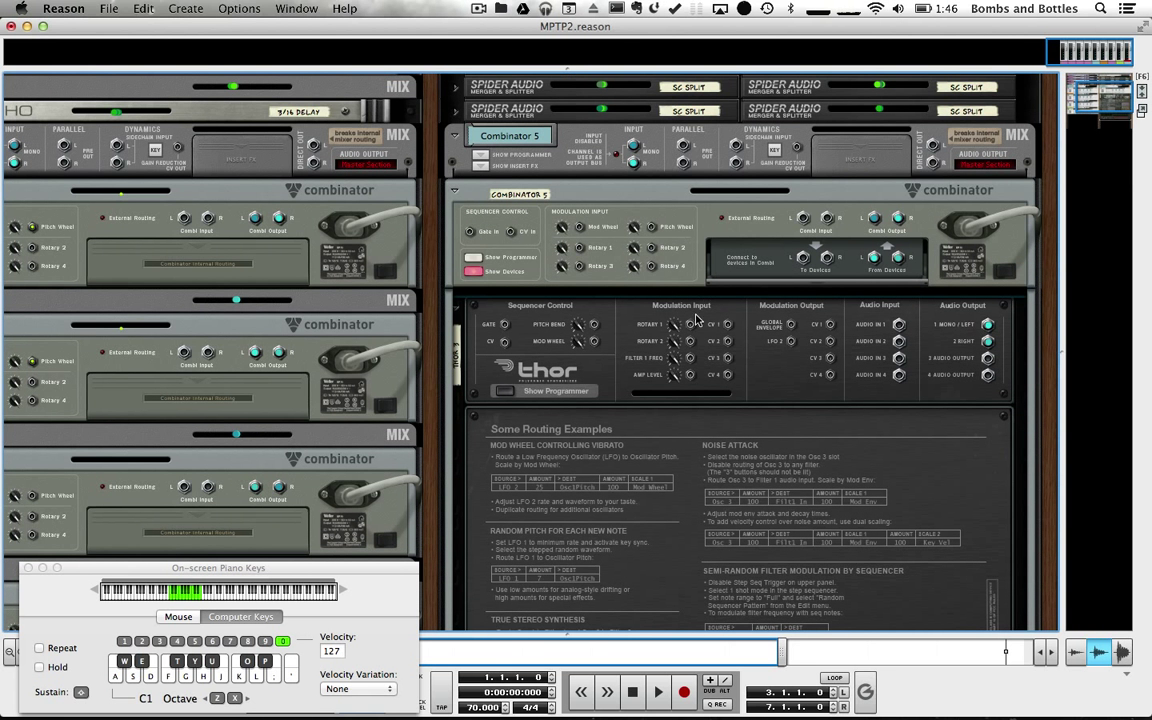
drag(790, 341, 689, 342)
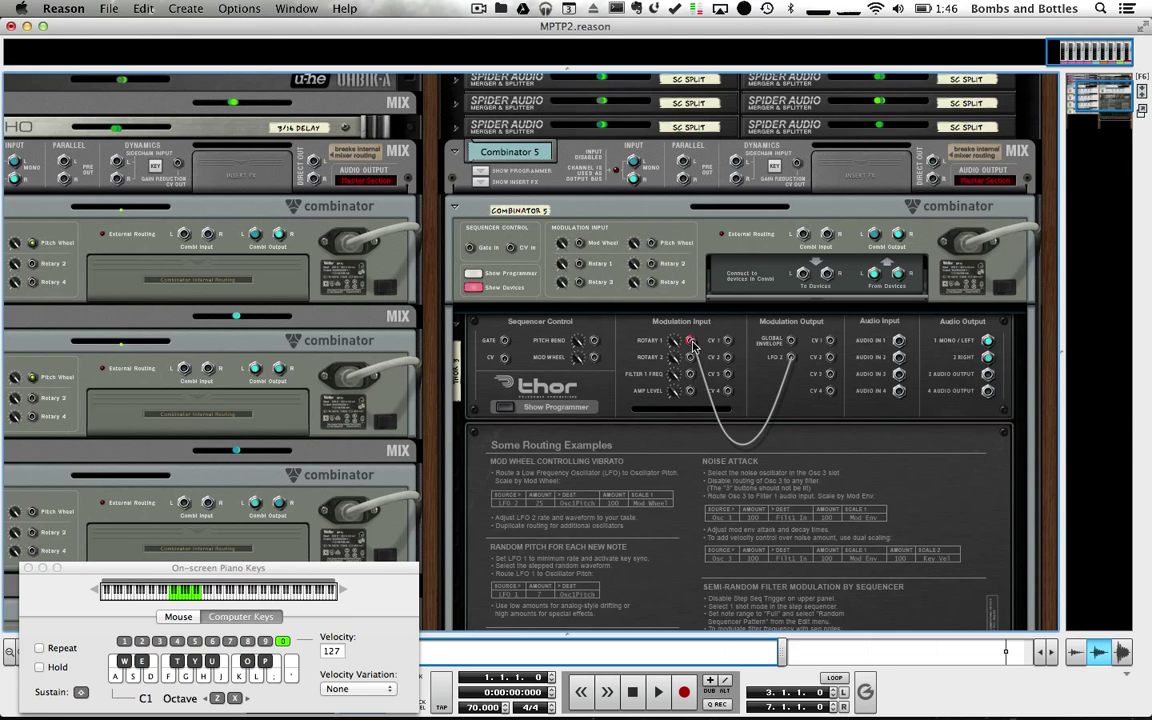
- Uncover the spectrum analyzer behind the rack and play test notes with LFO 2 modulating Rotary 1
key(Tab)
scroll(862, 408, down, 5)
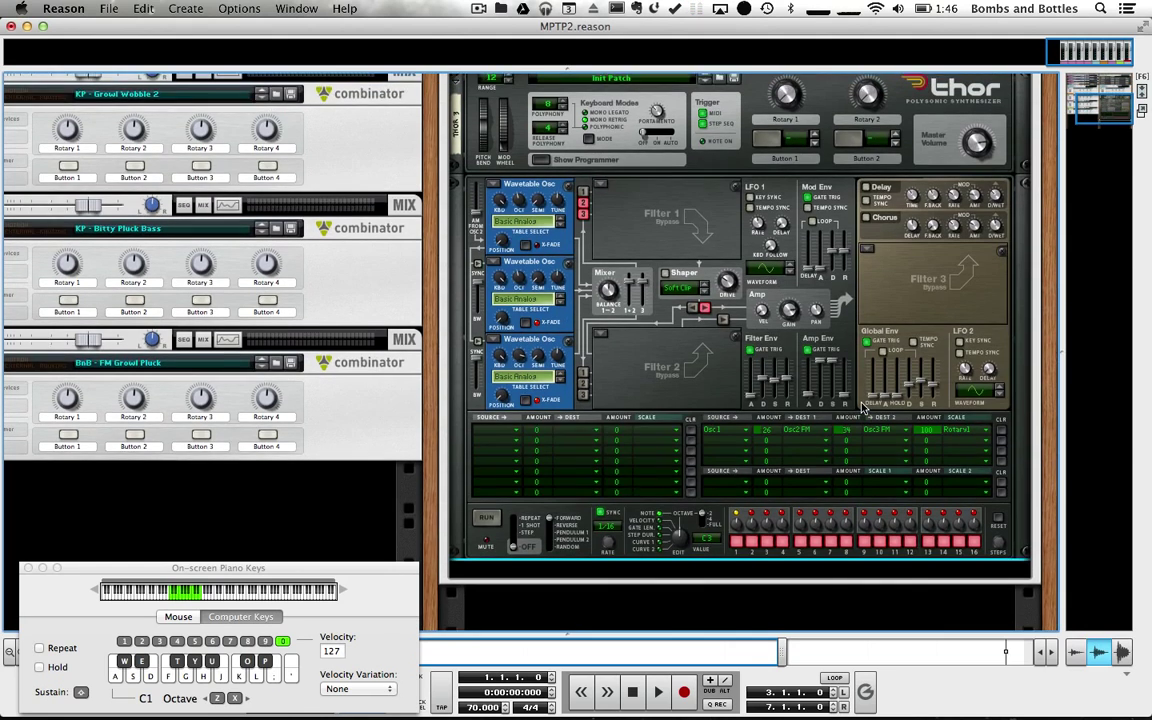
key(f)
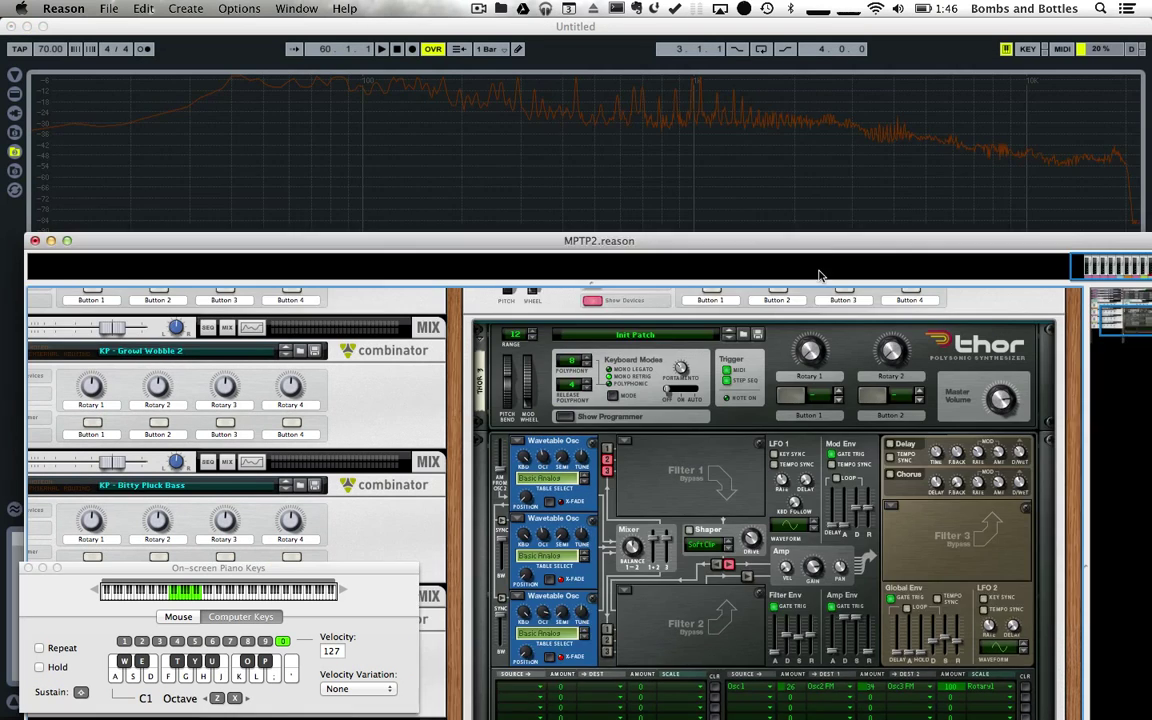
drag(714, 27, 738, 317)
scroll(810, 396, down, 2)
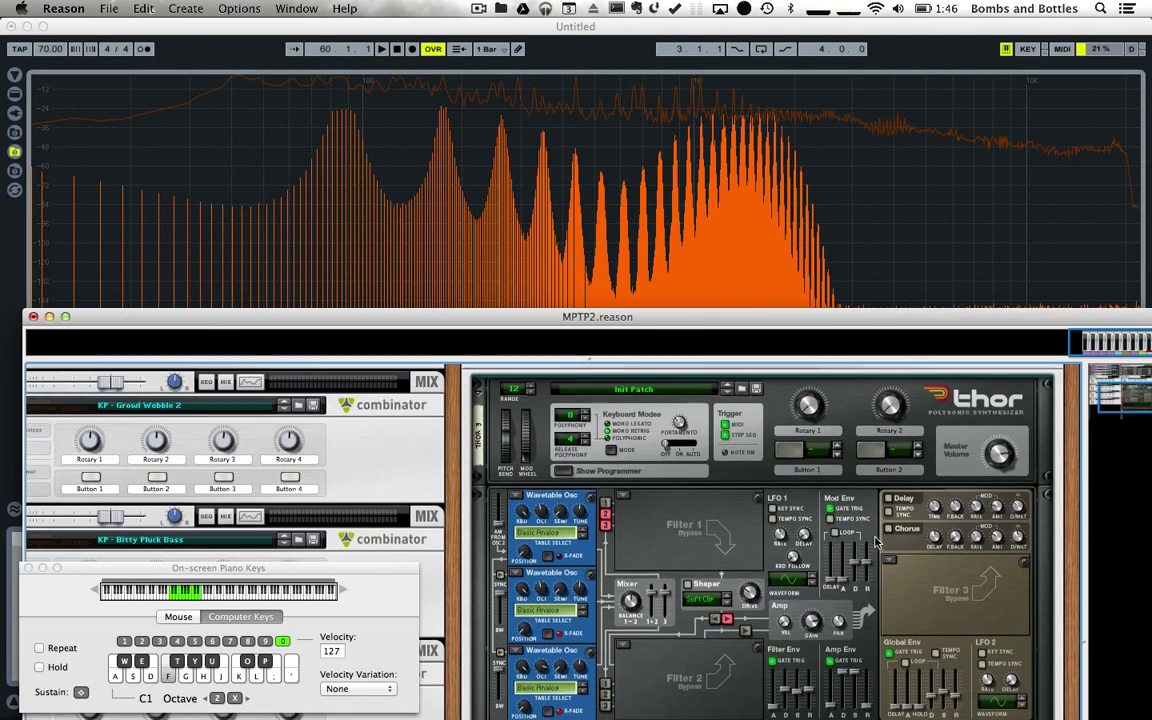
mouse_move(807, 394)
mouse_down()
mouse_move(789, 339)
mouse_move(798, 376)
mouse_up()
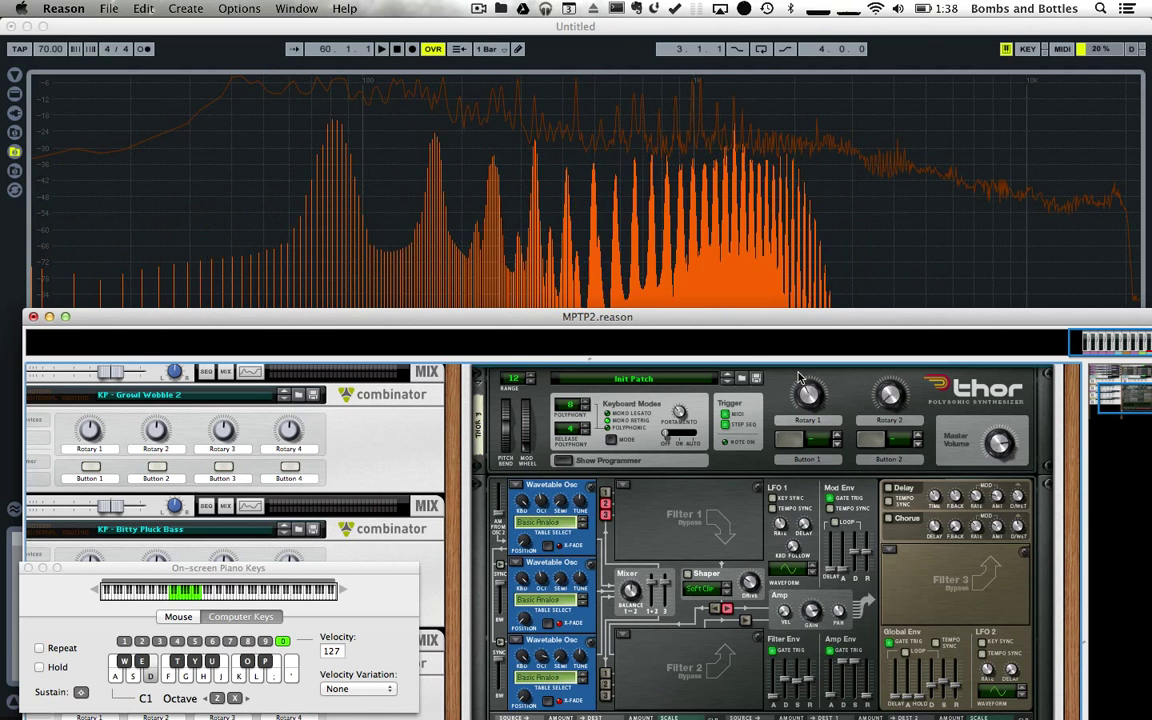
- Disconnect the LFO 2 cable from Thor's Rotary 1 modulation input on the rear of the rack
scroll(820, 450, down, 5)
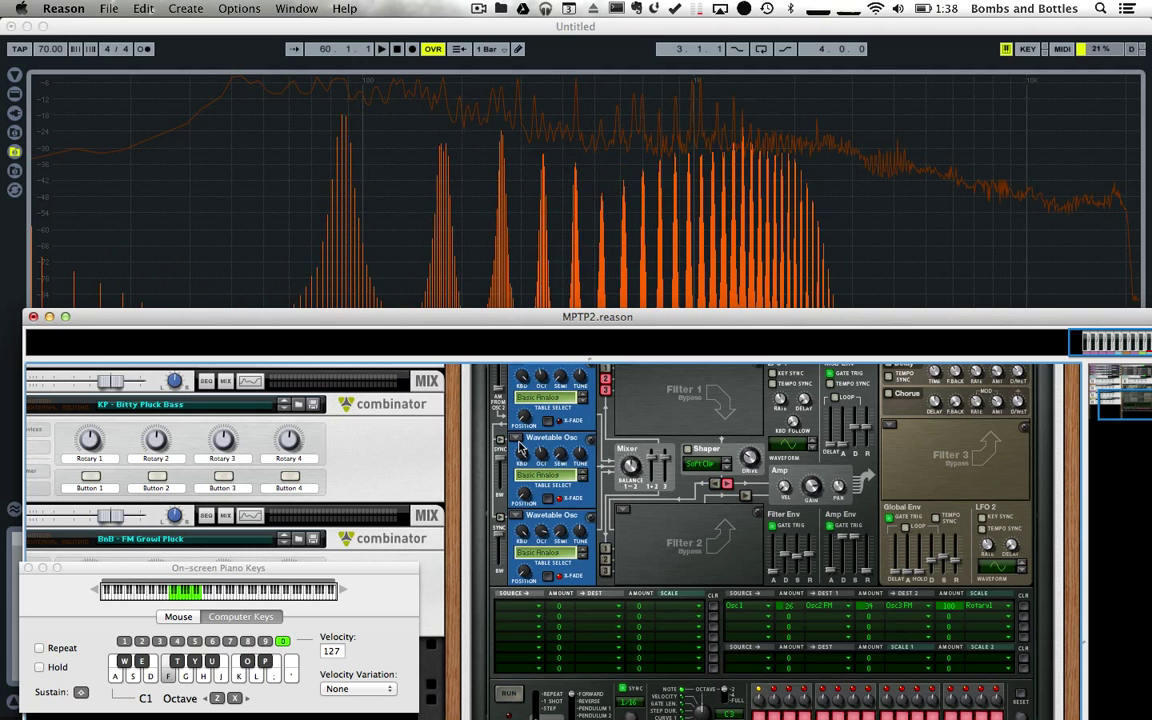
scroll(530, 440, up, 2)
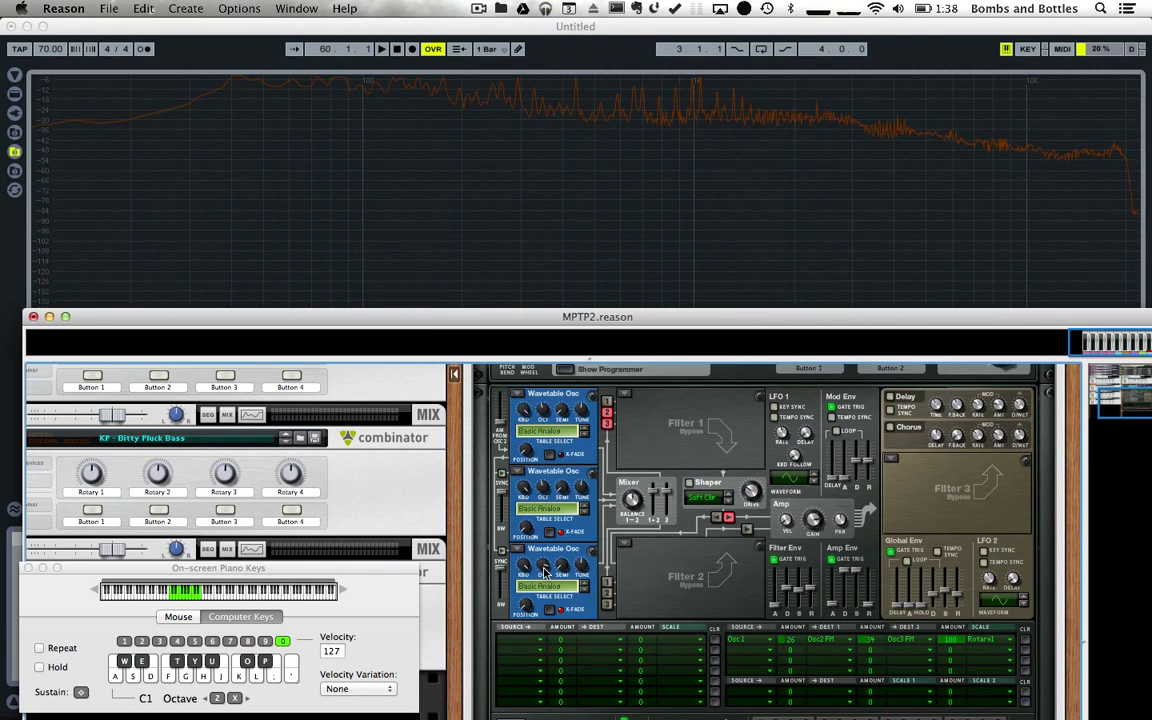
scroll(668, 590, down, 2)
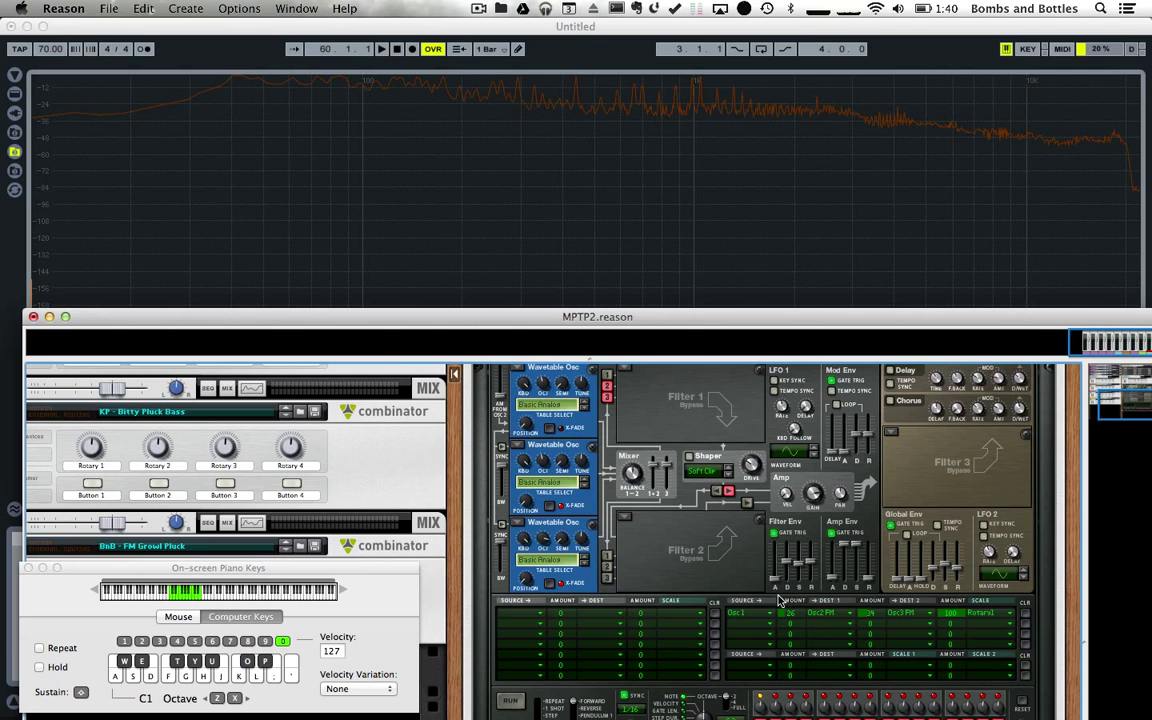
scroll(760, 565, up, 5)
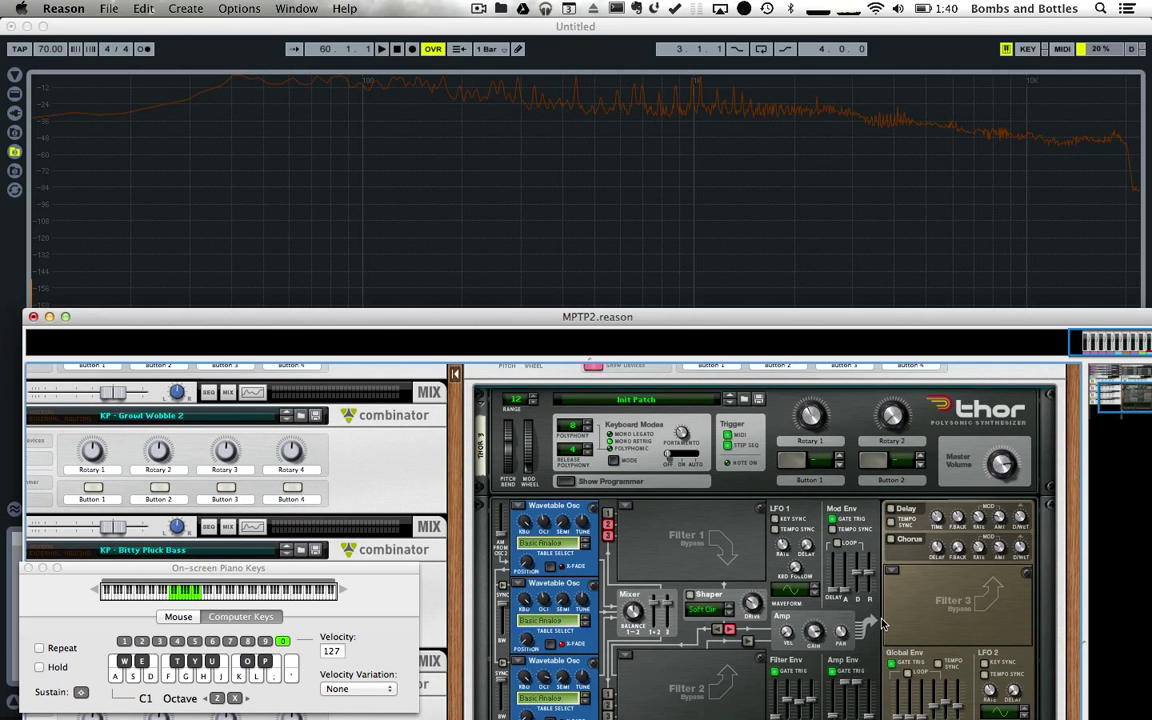
scroll(797, 560, down, 4)
key(Tab)
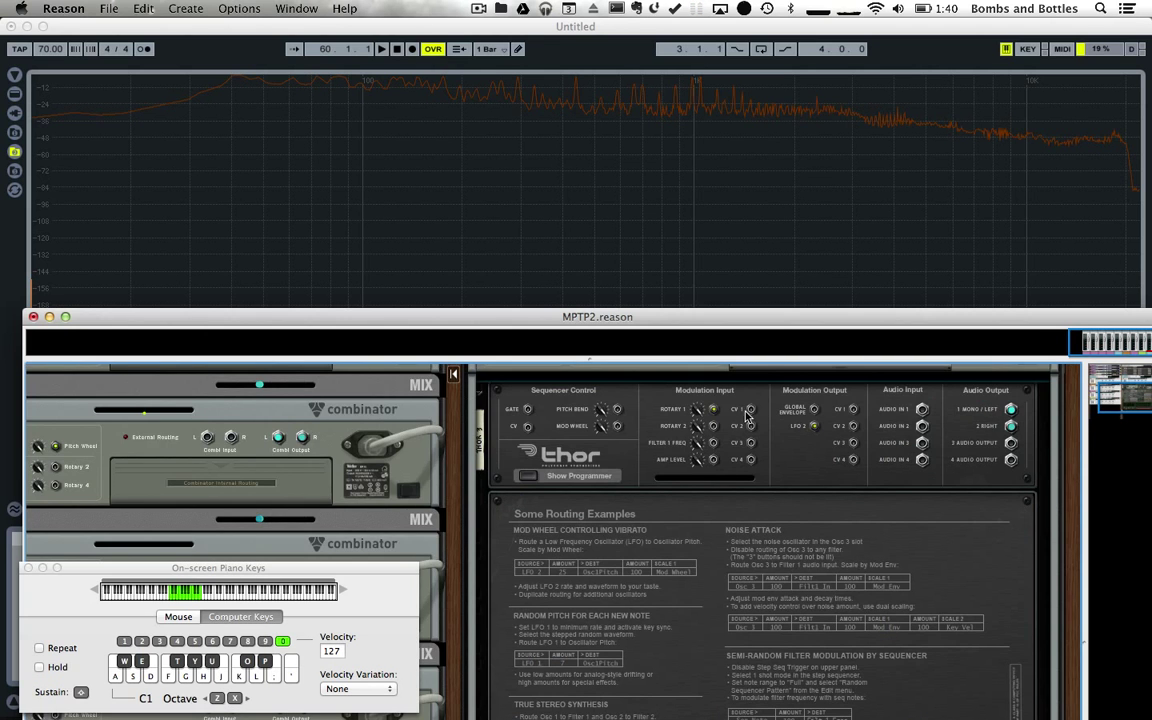
drag(813, 426, 751, 460)
key(Tab)
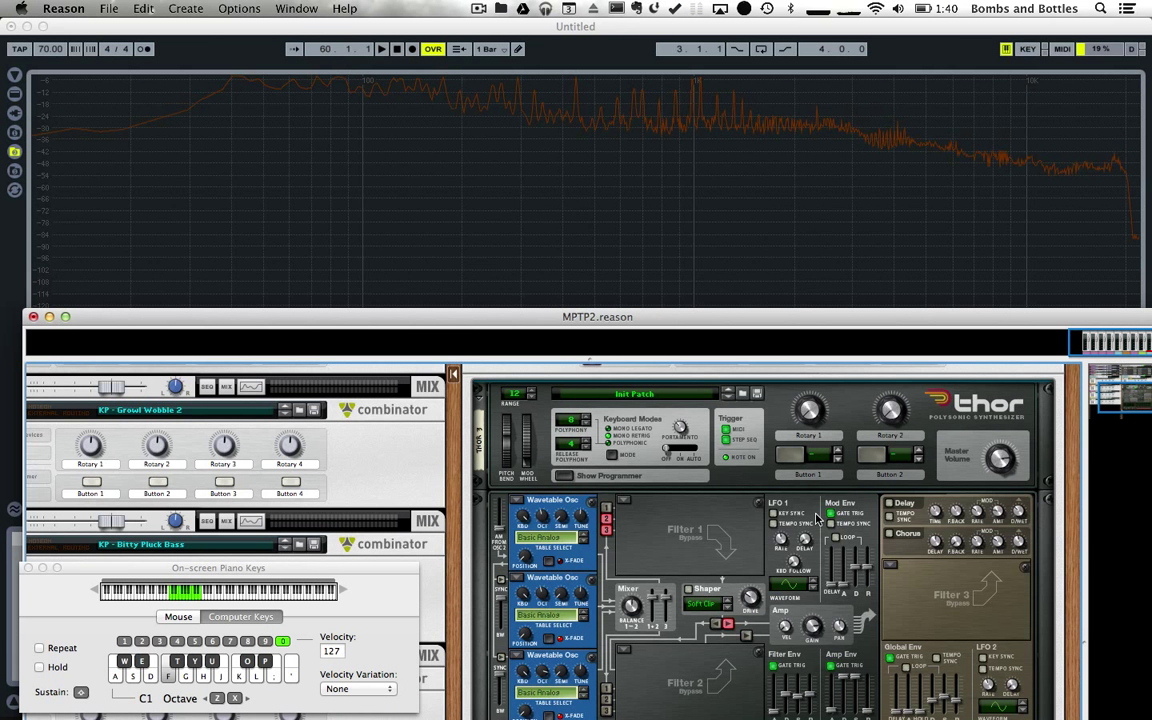
- Play test notes while sweeping Thor's Rotary 1, and check the rear modulation jacks
key(a)
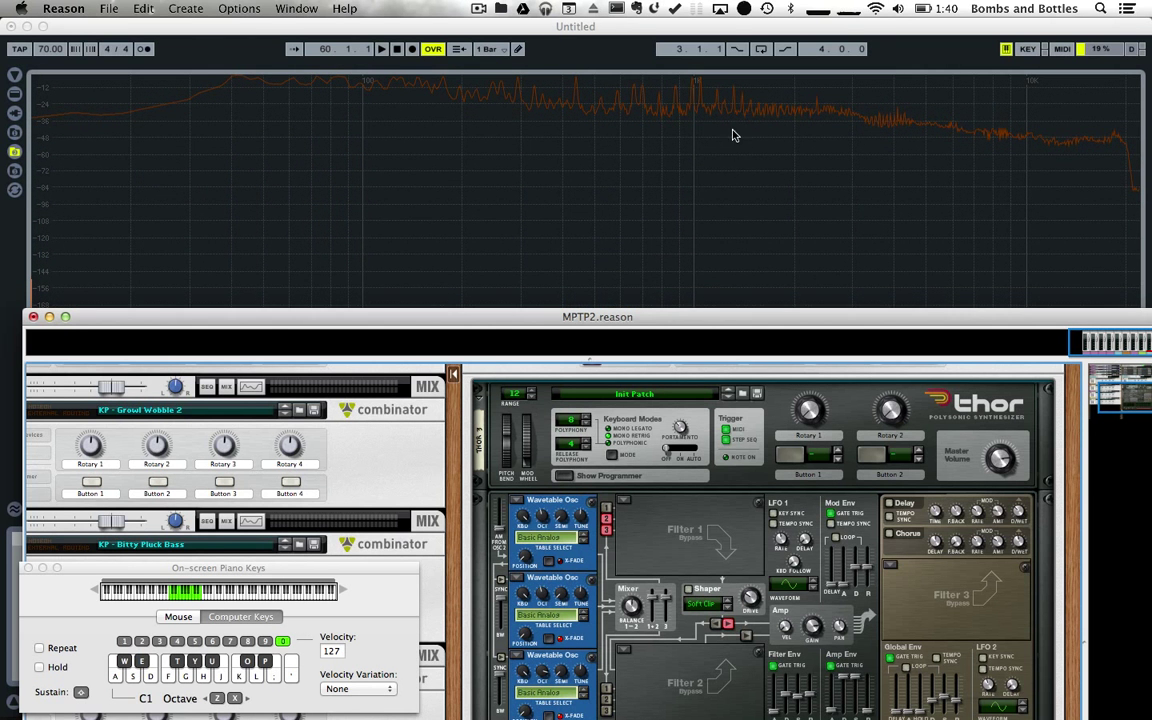
key(a)
drag(810, 412, 830, 490)
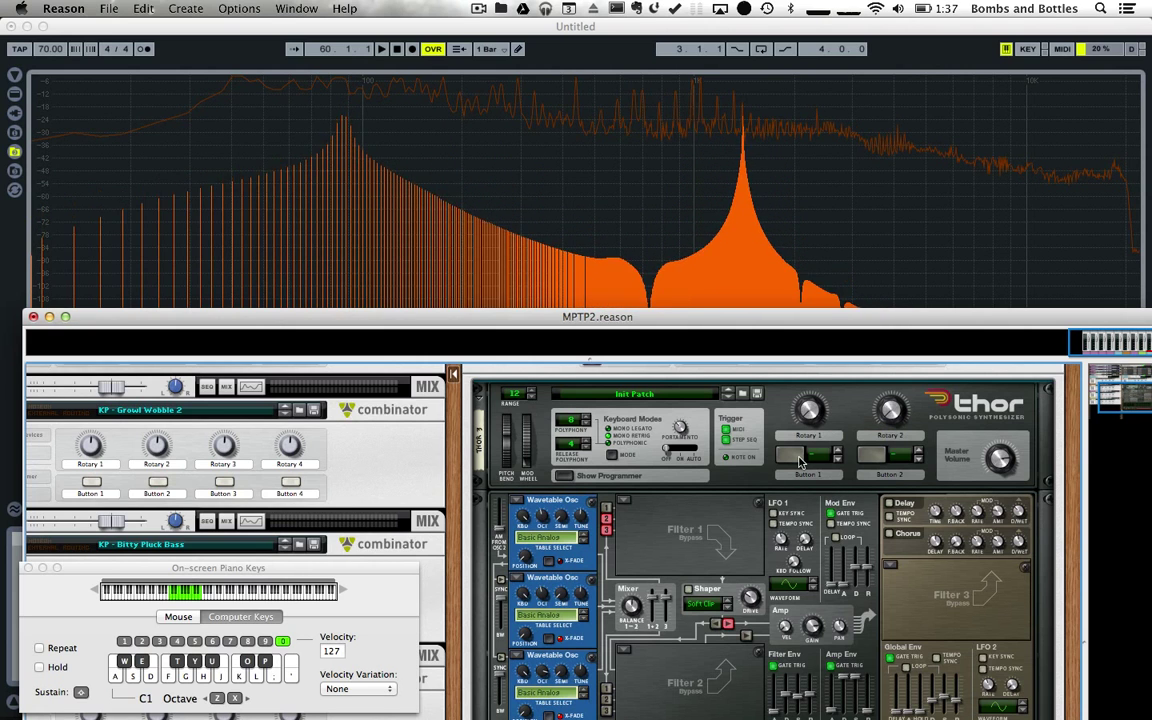
key(Tab)
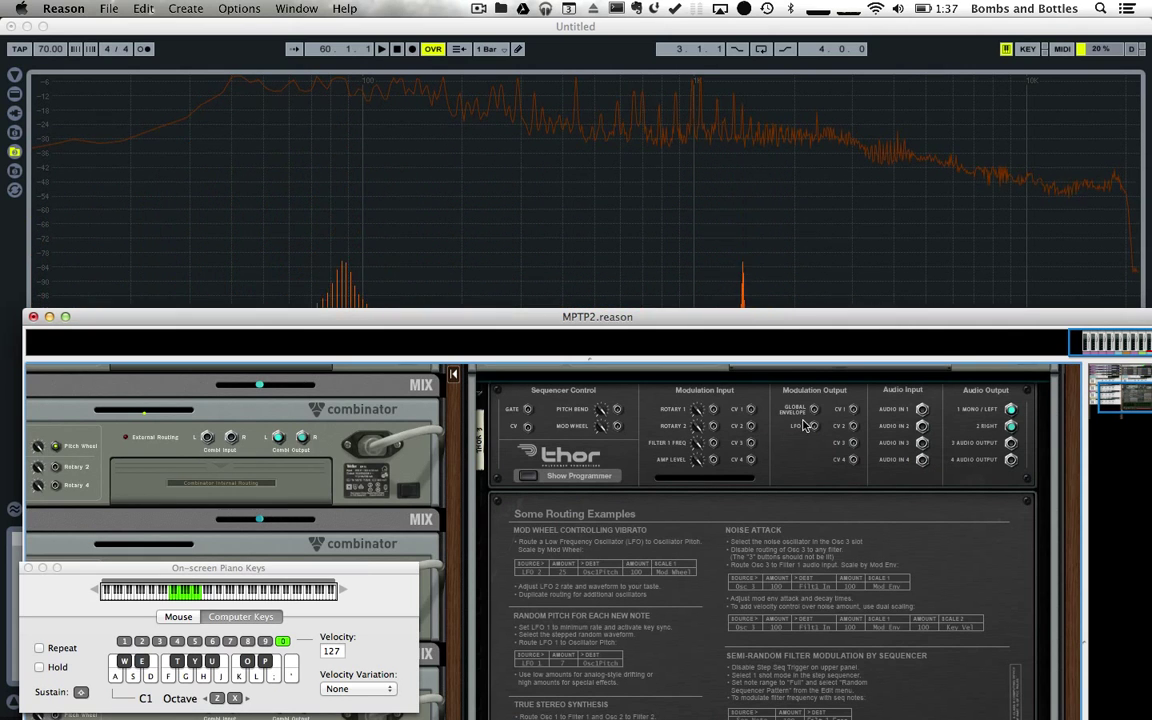
key(Tab)
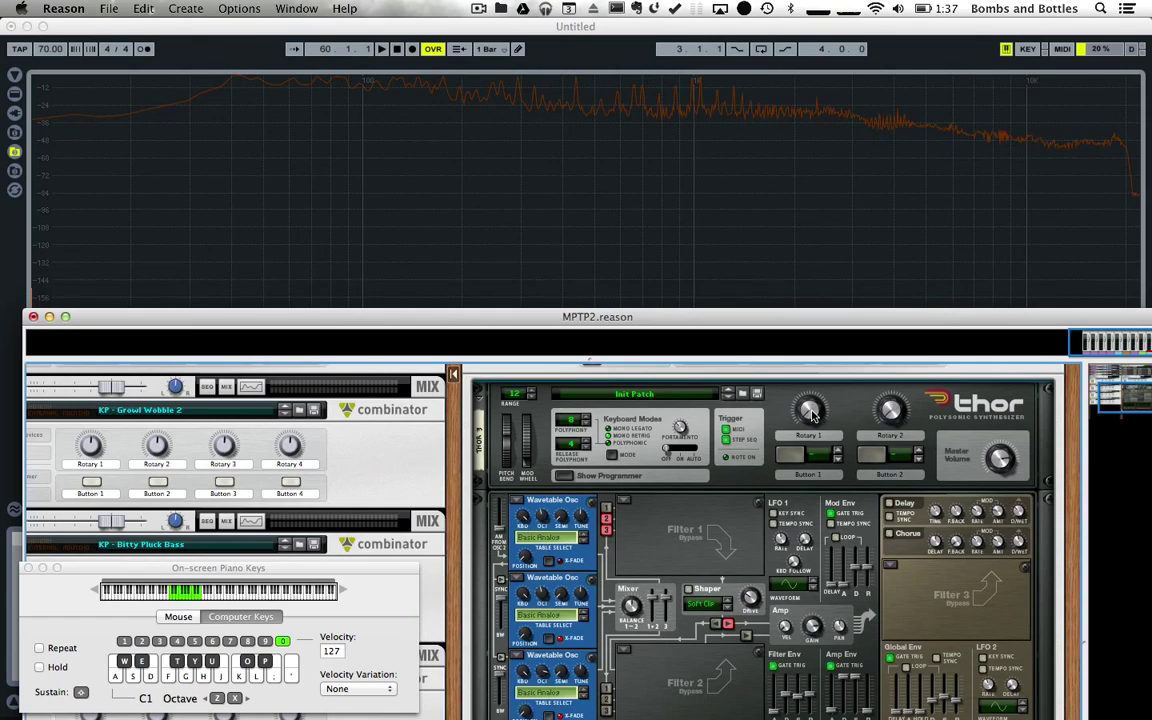
- Play more test notes in octave C1, examine the FM spectrum in the analyzer, and review Thor's modulation matrix
key(f)
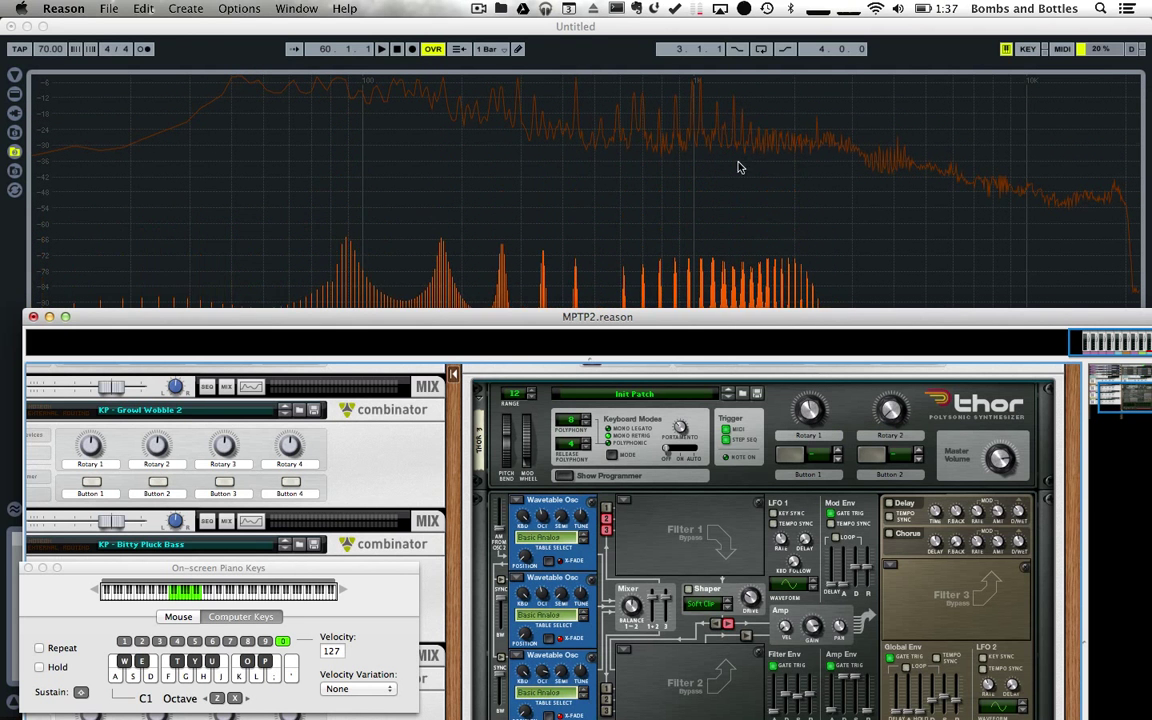
key(f)
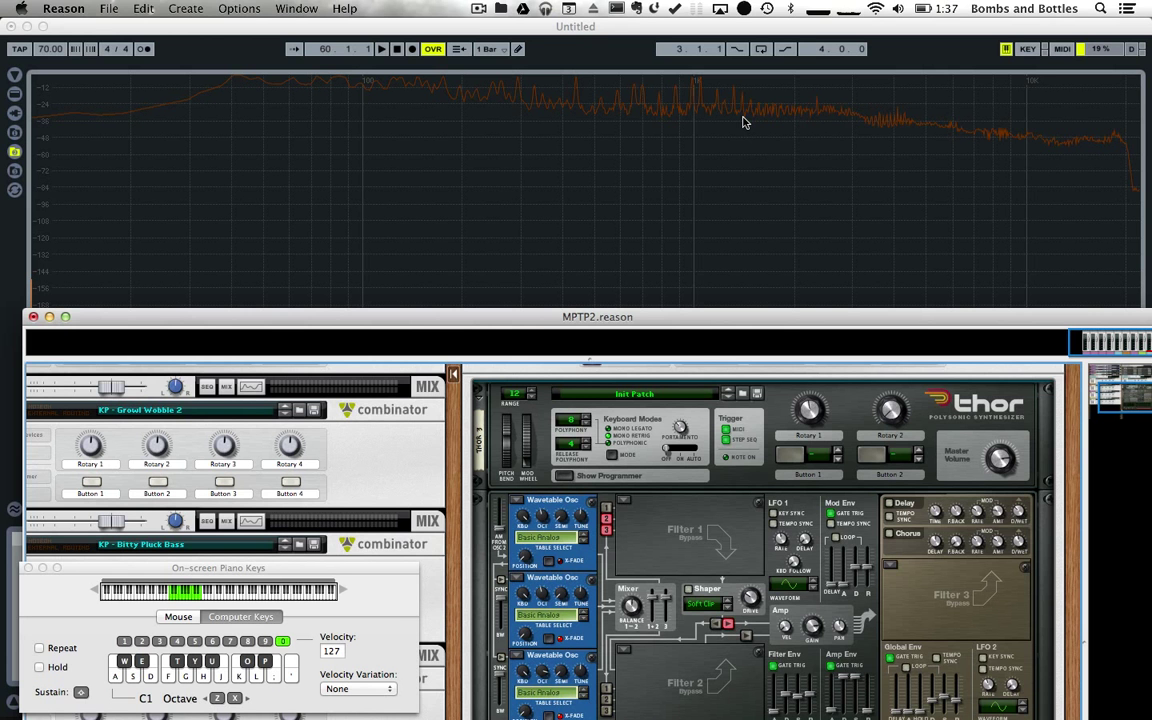
key(F11)
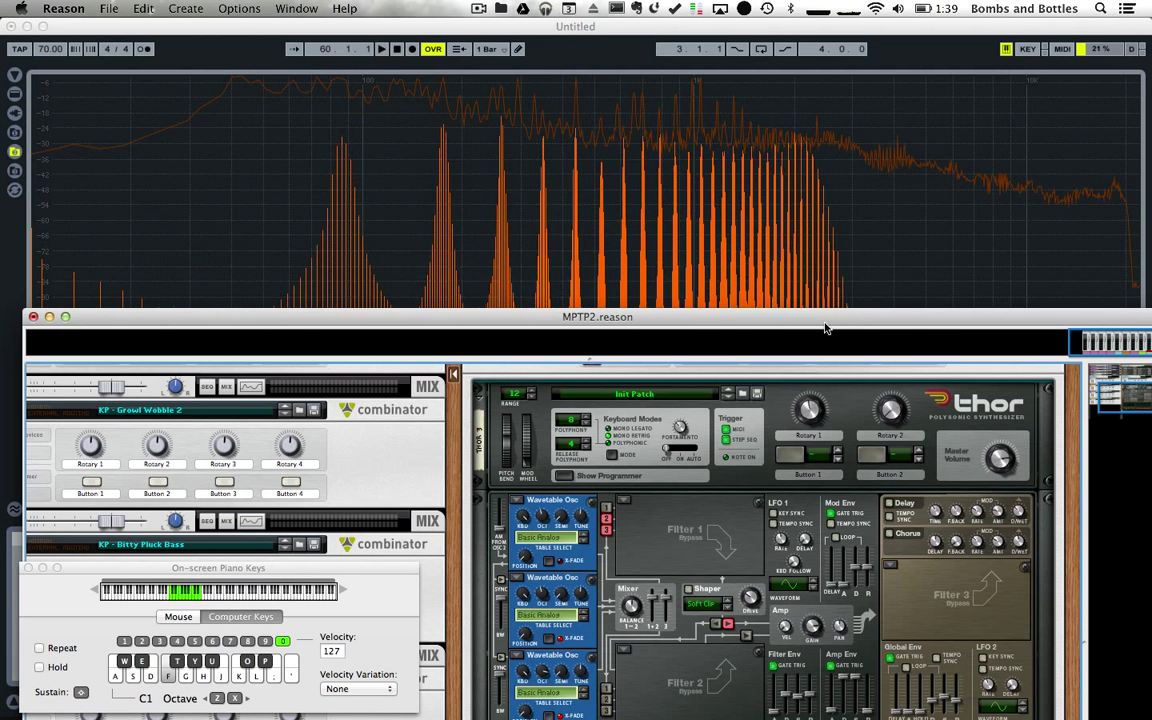
scroll(670, 580, down, 5)
scroll(670, 578, down, 1)
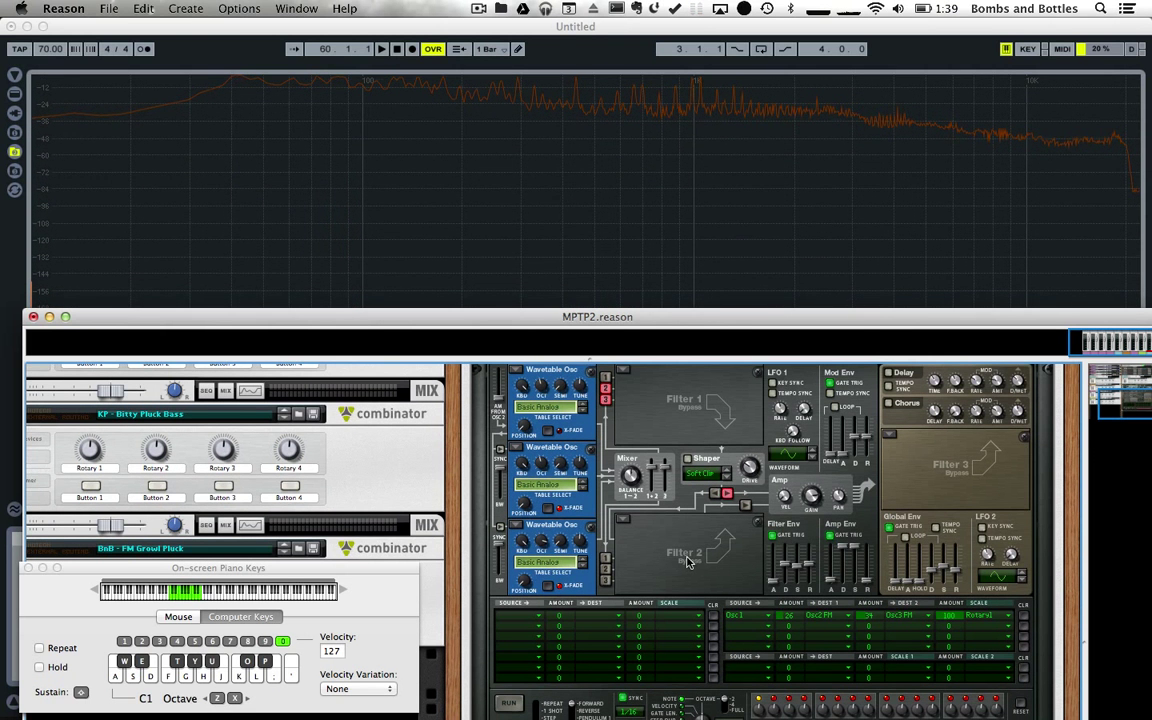
- Route Rotary 1 to Osc 3 Level with an amount of 100 in Thor's modulation matrix
scroll(620, 505, up, 1)
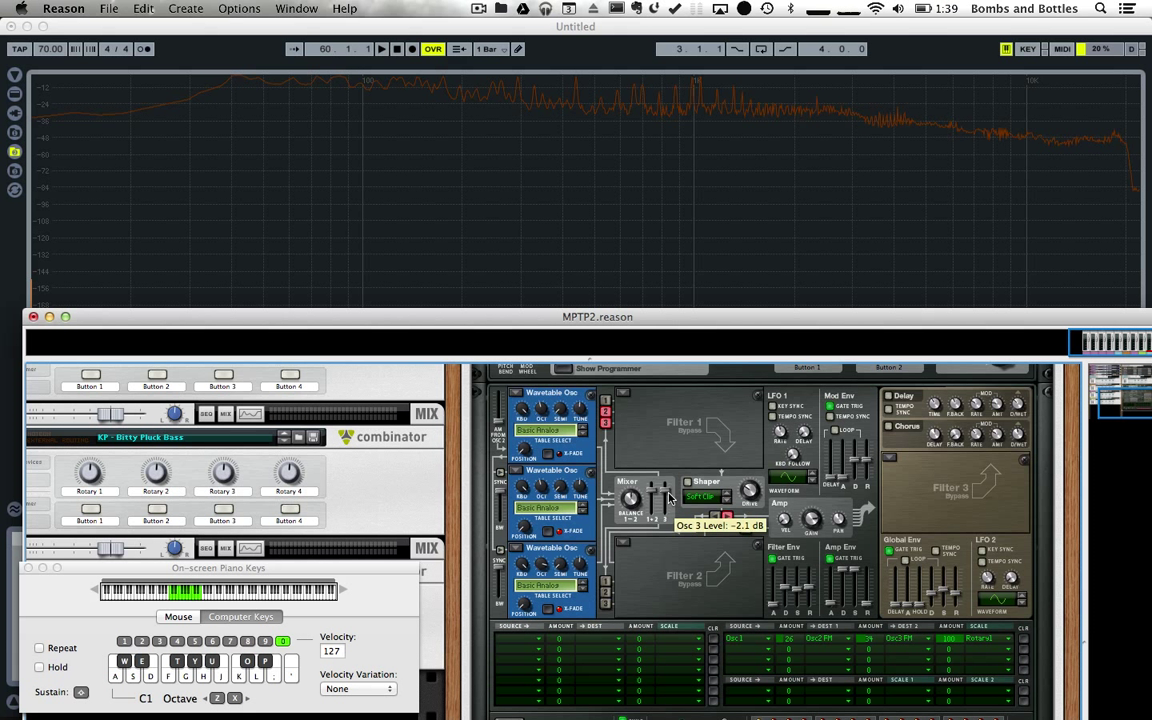
click(537, 643)
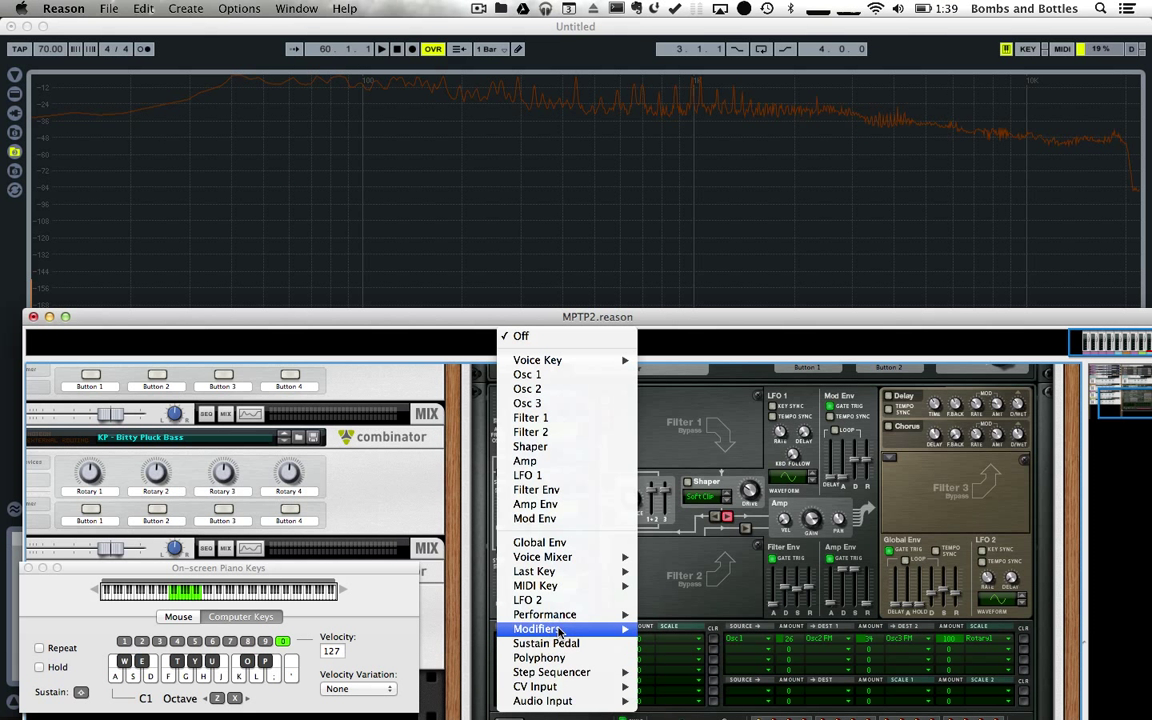
mouse_move(600, 628)
click(705, 643)
click(600, 638)
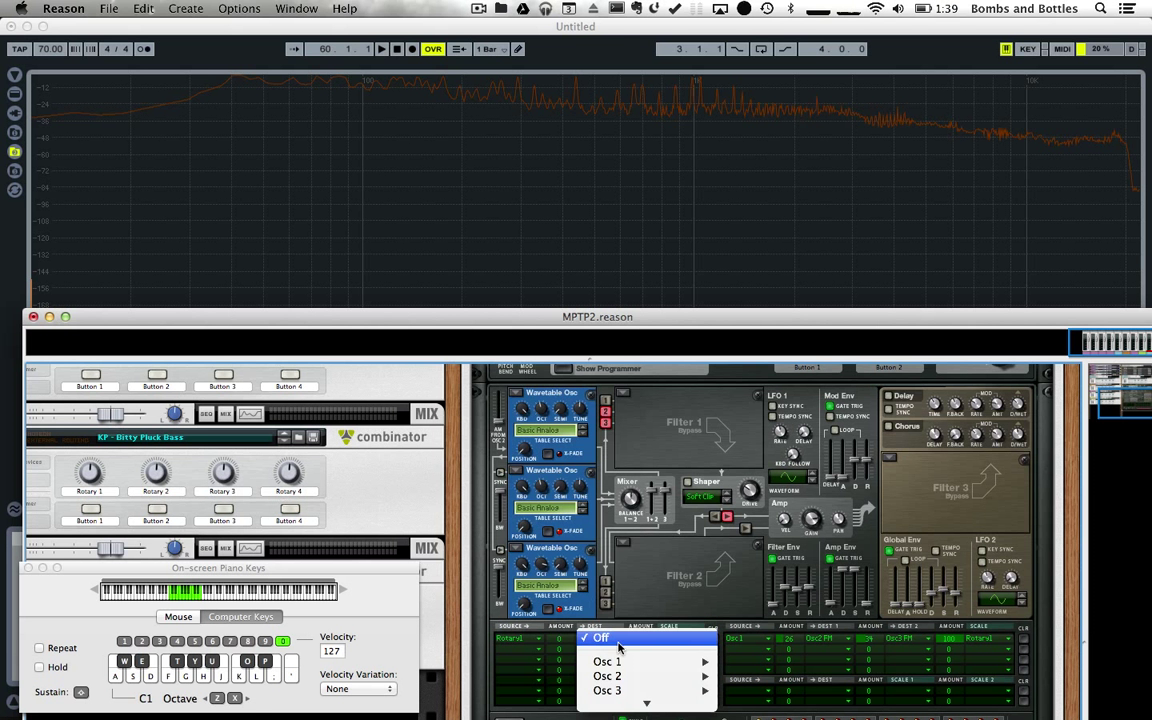
mouse_move(634, 652)
mouse_move(650, 504)
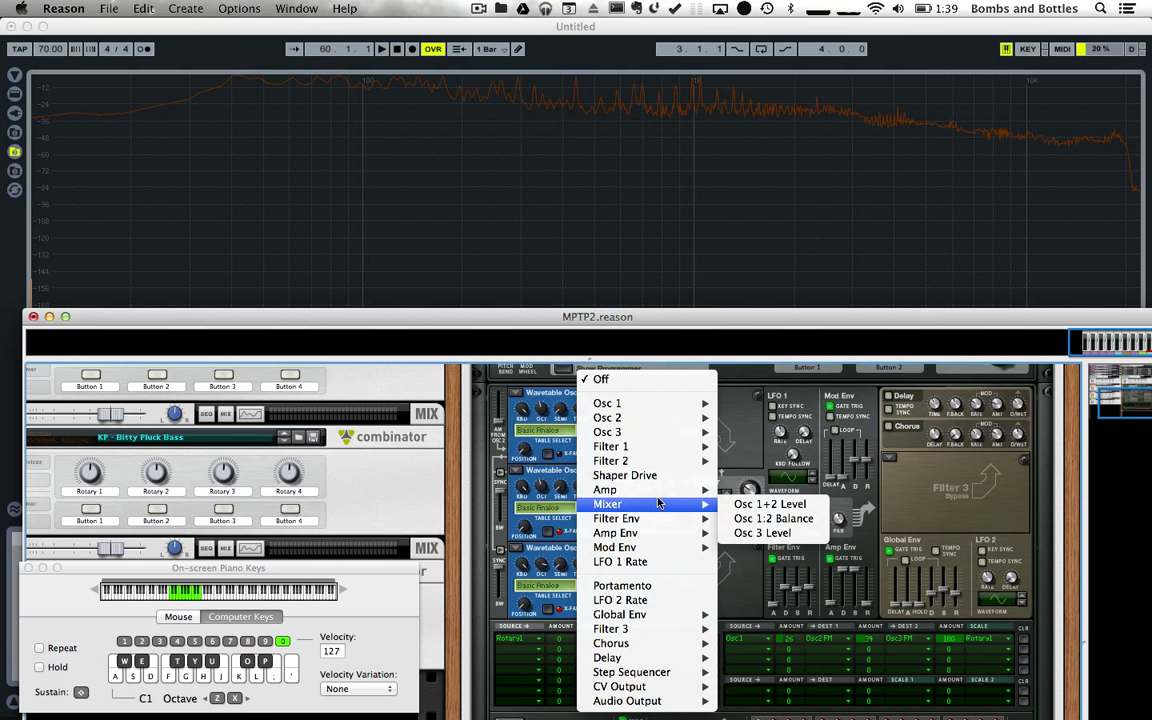
click(760, 533)
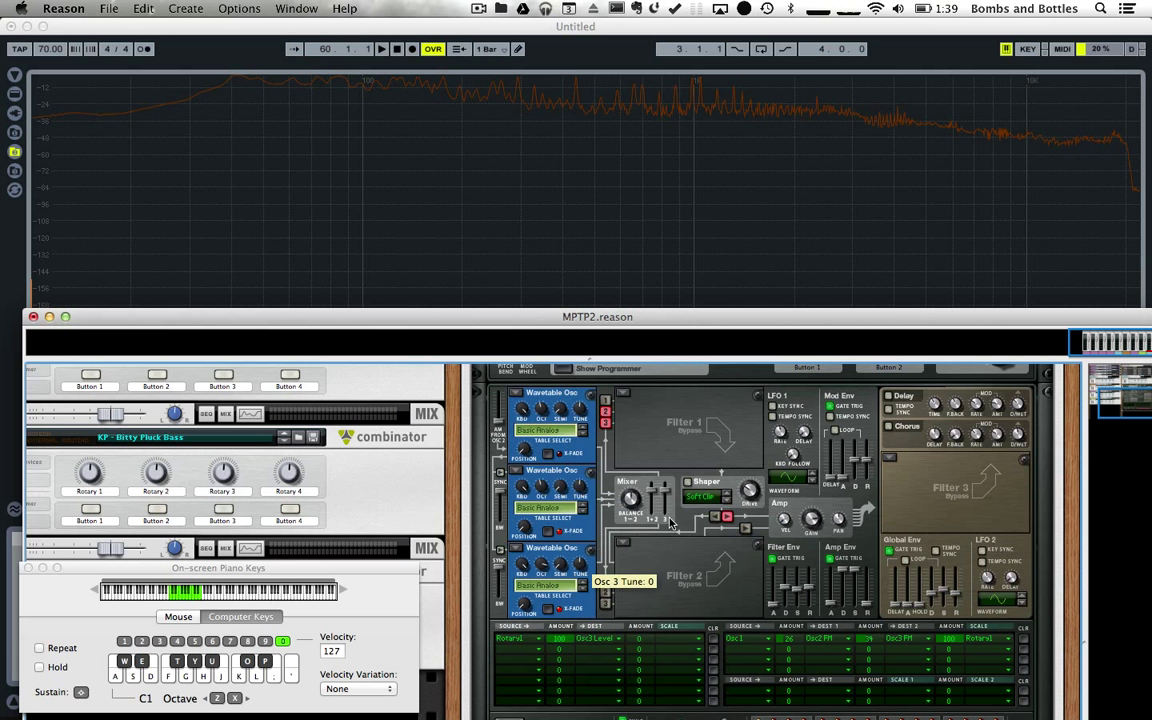
- Lower Osc 3's mixer level to about -11.7 dB and play test notes
mouse_move(670, 496)
drag(670, 496, 670, 503)
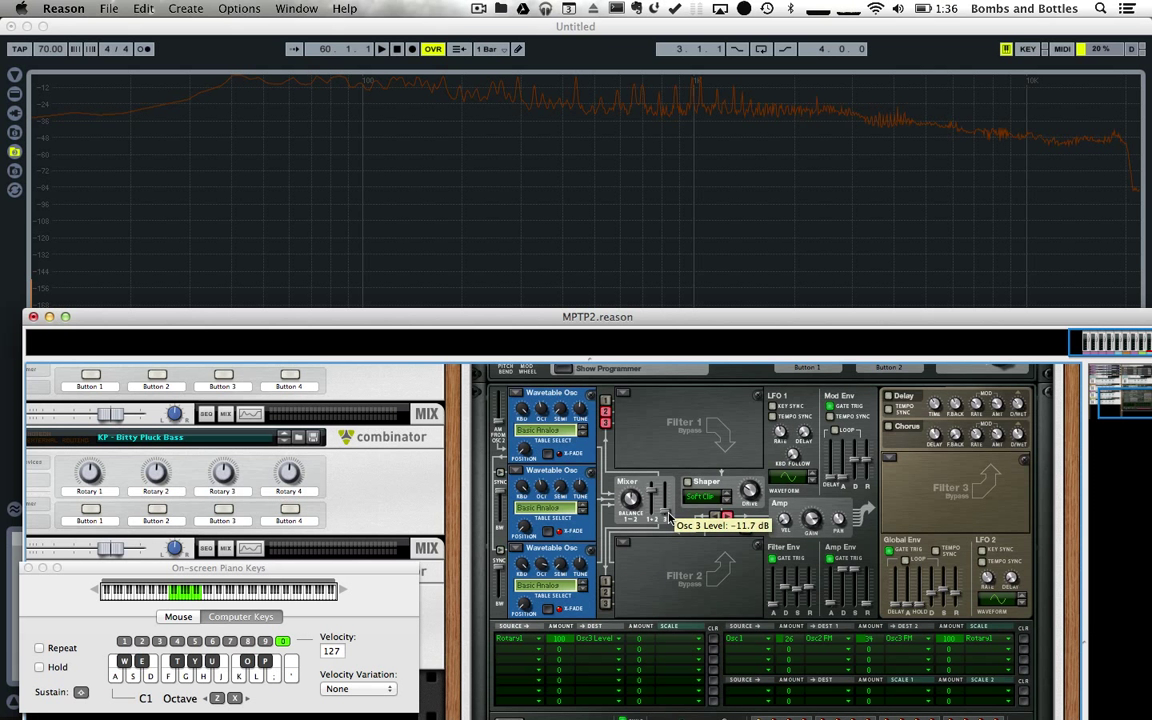
key(f)
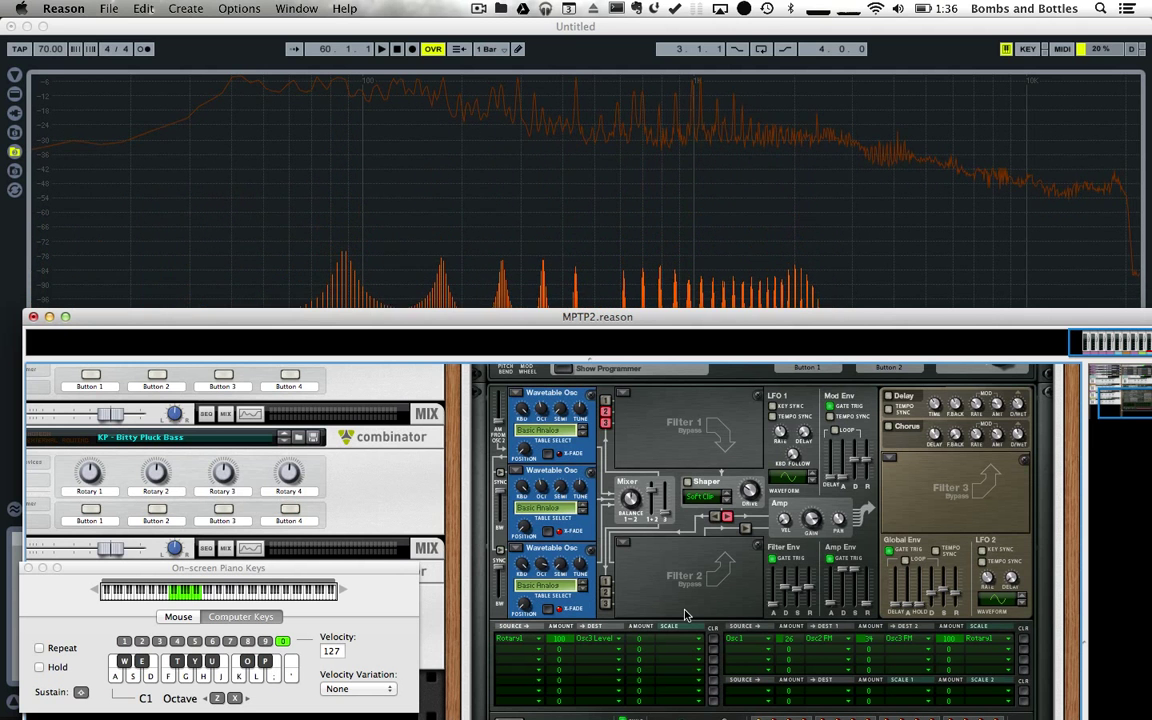
key(k)
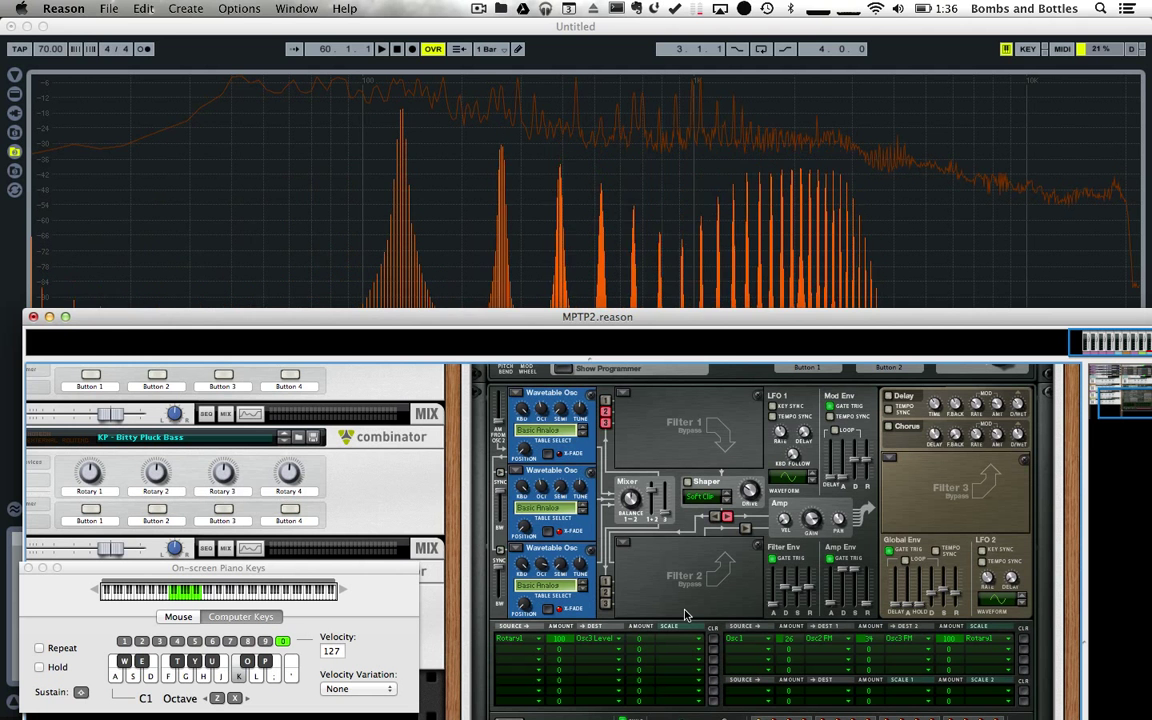
key(s)
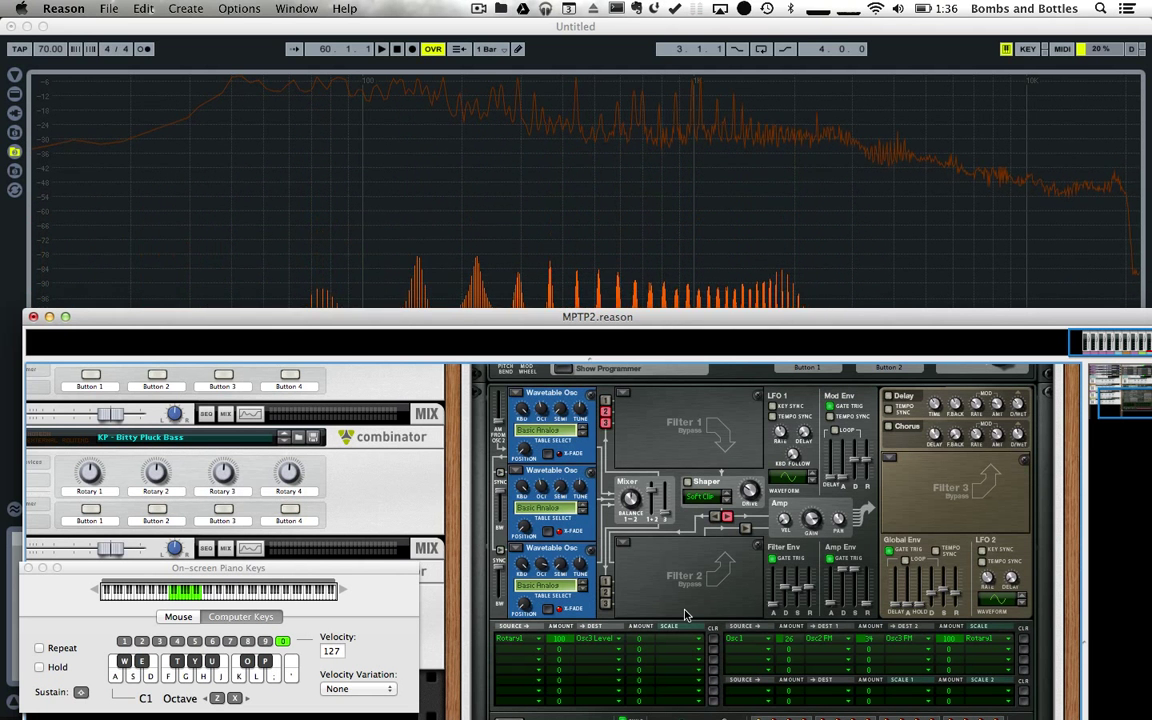
key(f)
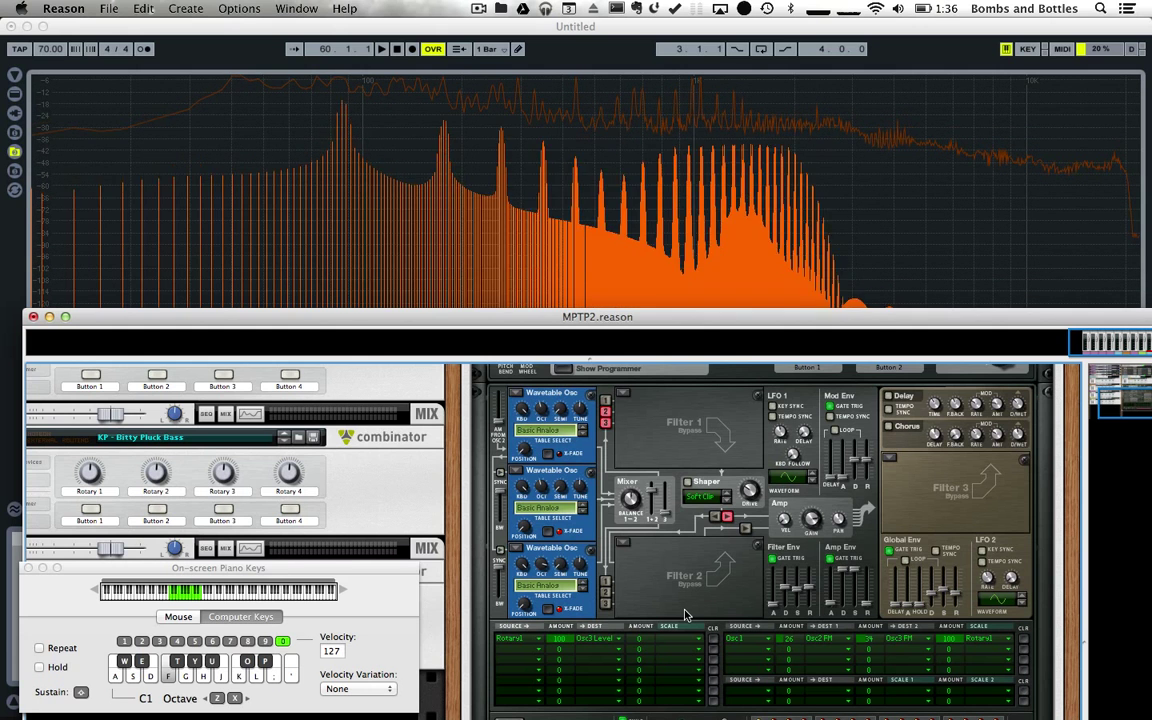
- Adjust Thor's Rotary 1 while playing notes to audition the Osc 3 level modulation, and review the matrix
scroll(716, 615, up, 3)
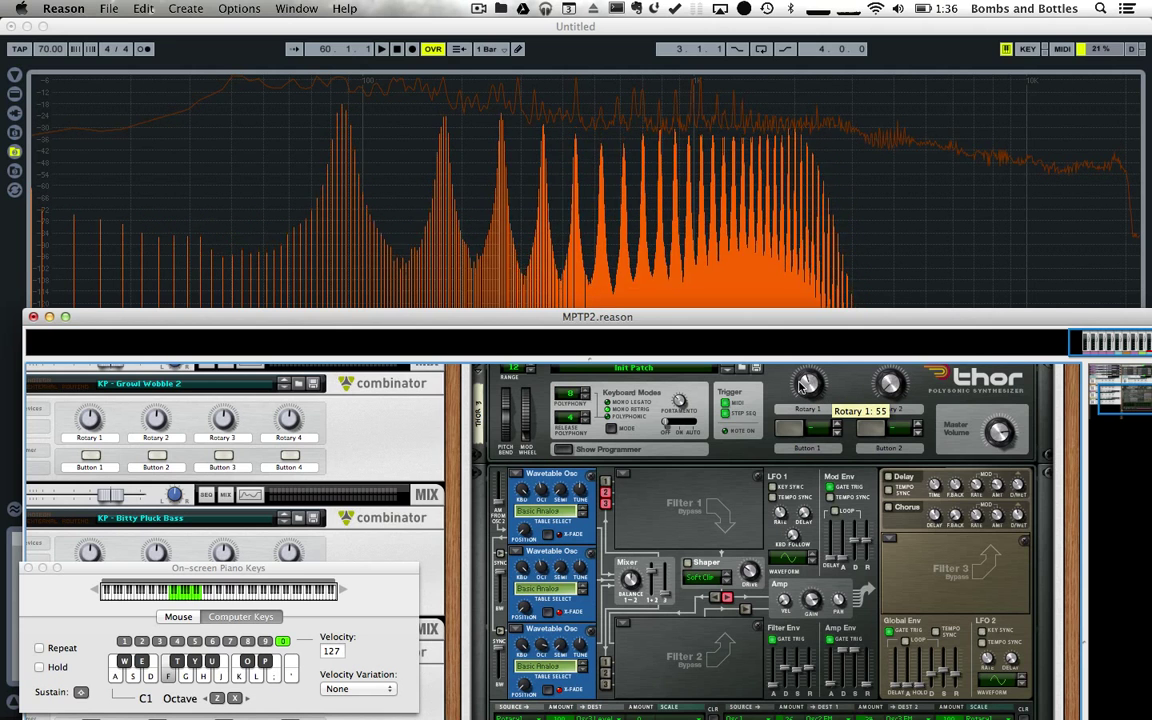
scroll(641, 599, down, 2)
scroll(641, 599, down, 1)
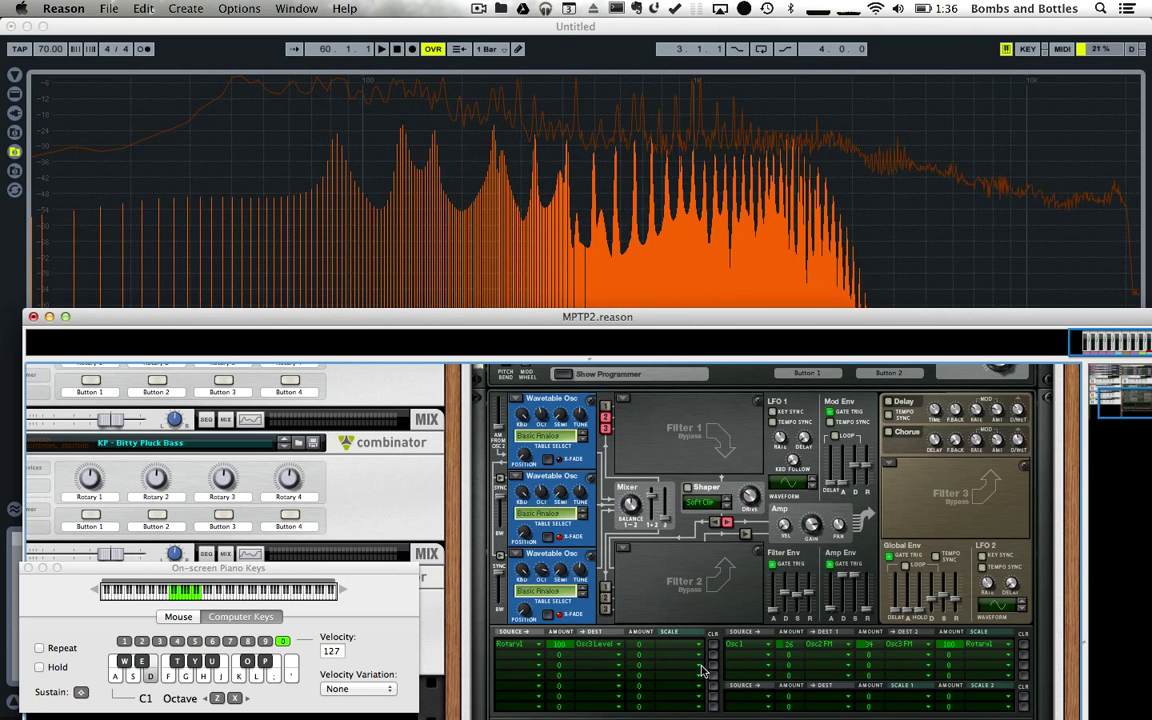
- Set Osc 1's wavetable position to 87 and play test notes
scroll(701, 671, down, 1)
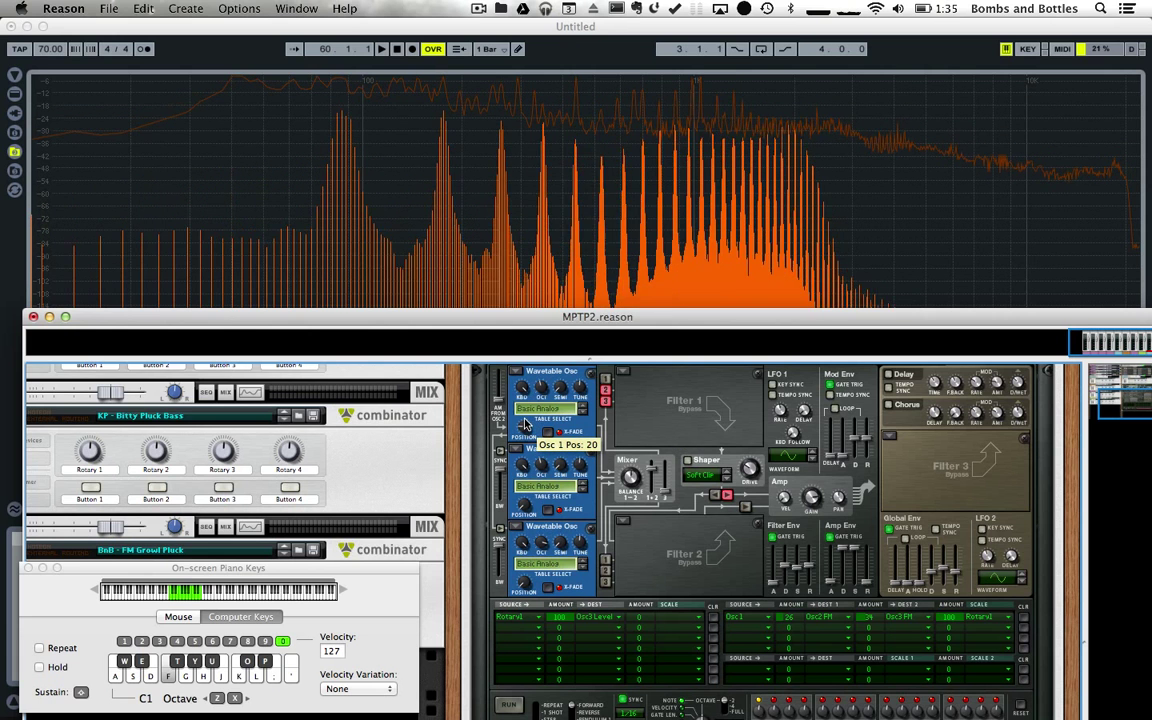
drag(524, 425, 503, 378)
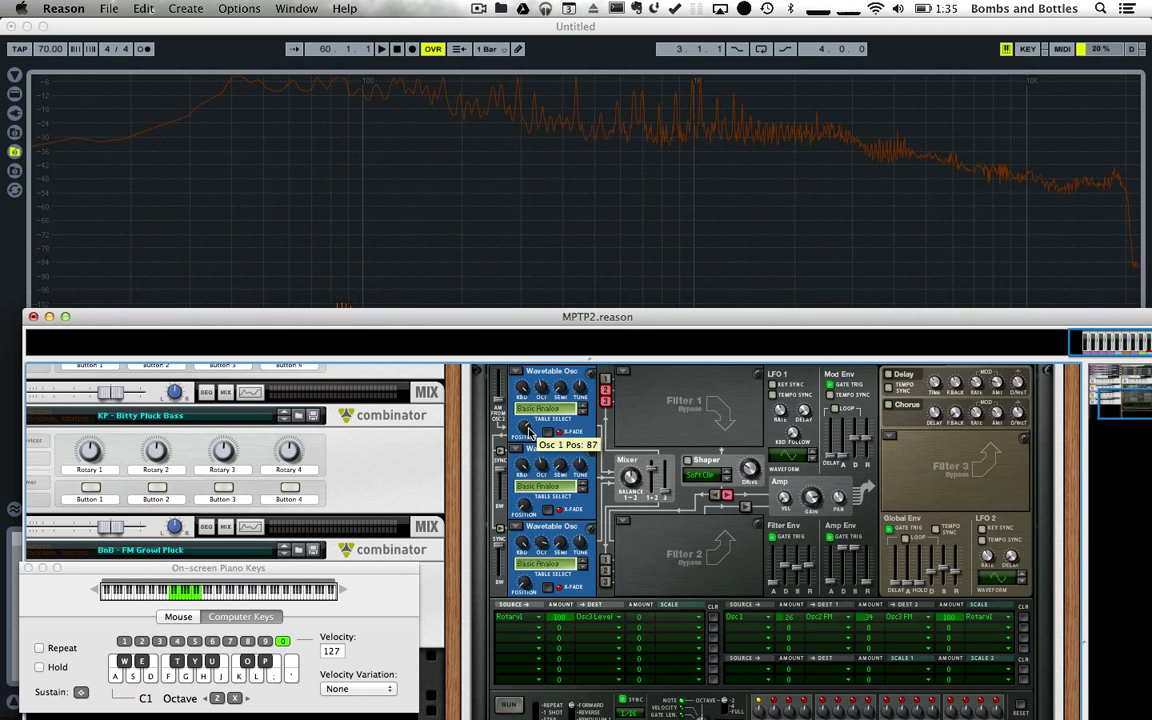
key(f)
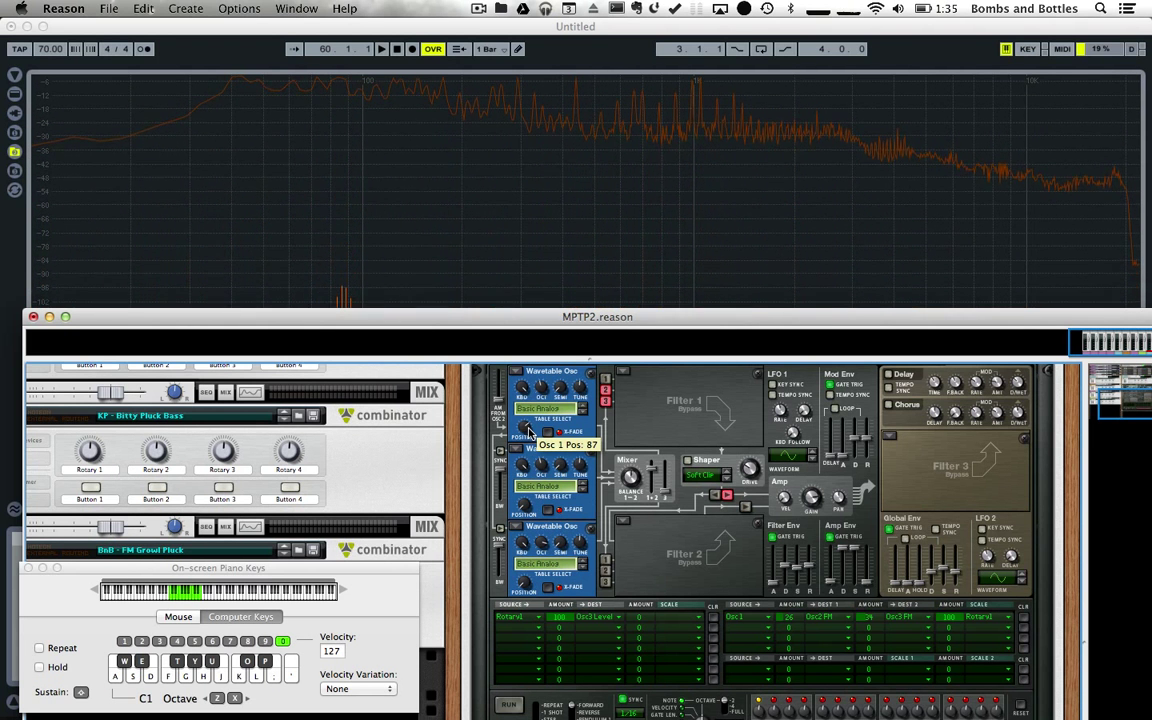
key(f)
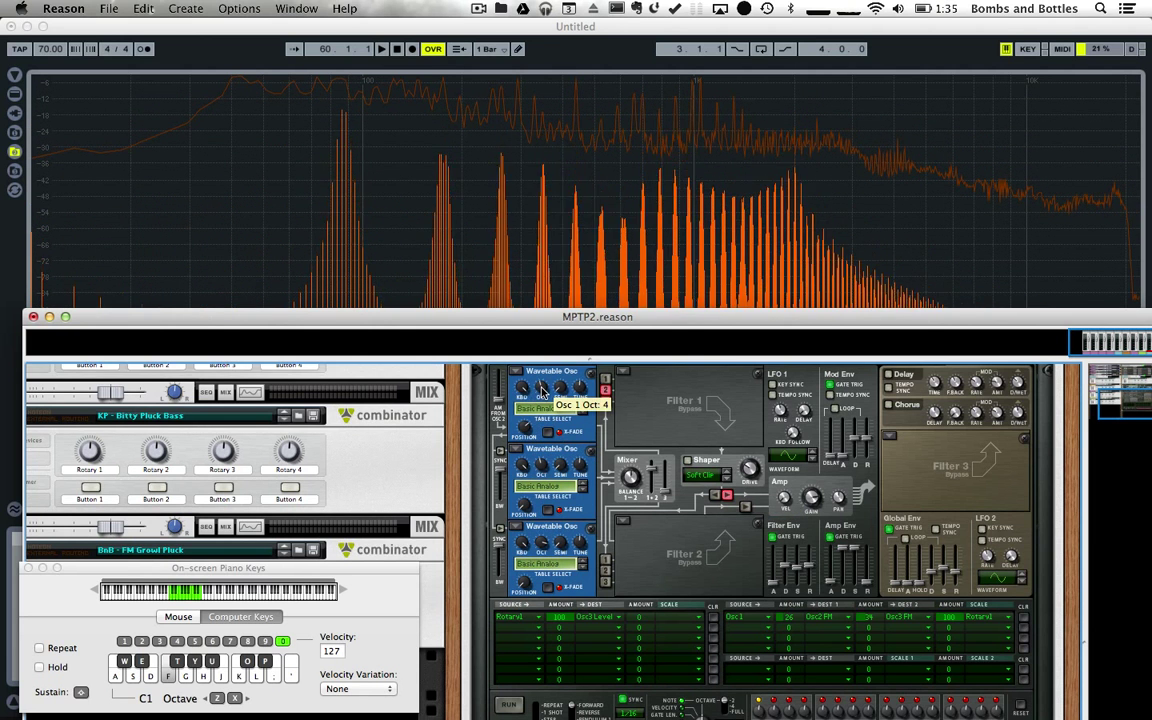
- Lower Osc 1's octave setting and play test notes while watching the spectrum analyzer
drag(541, 387, 541, 390)
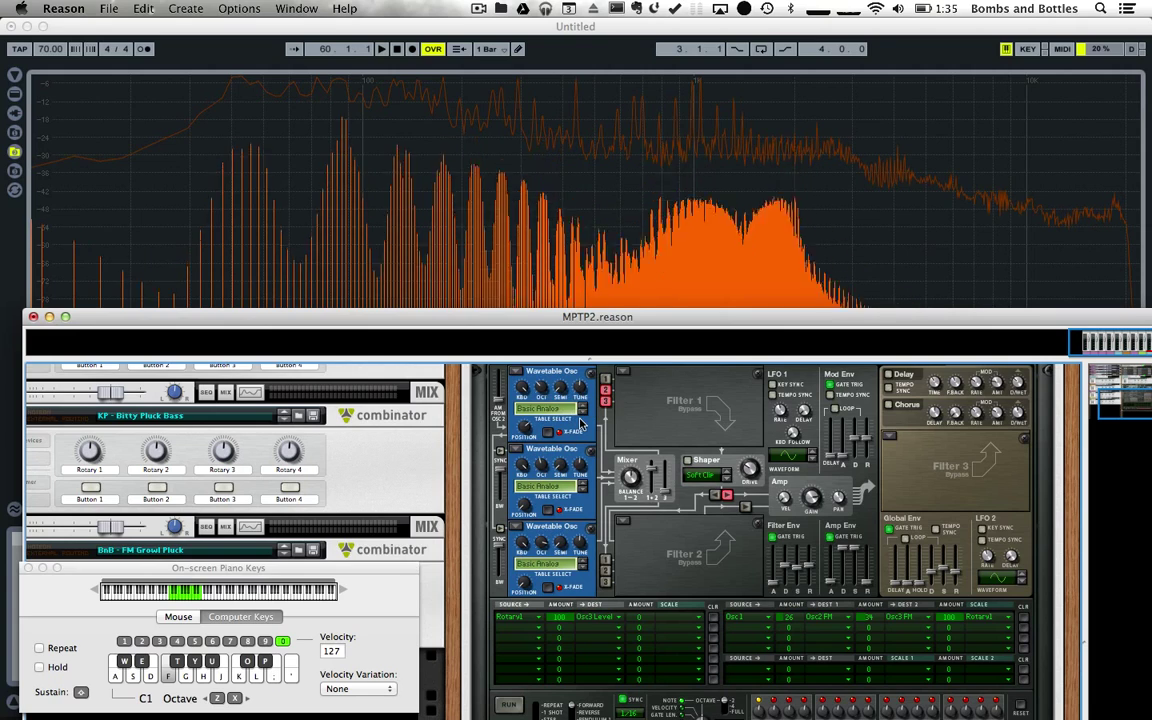
key(k)
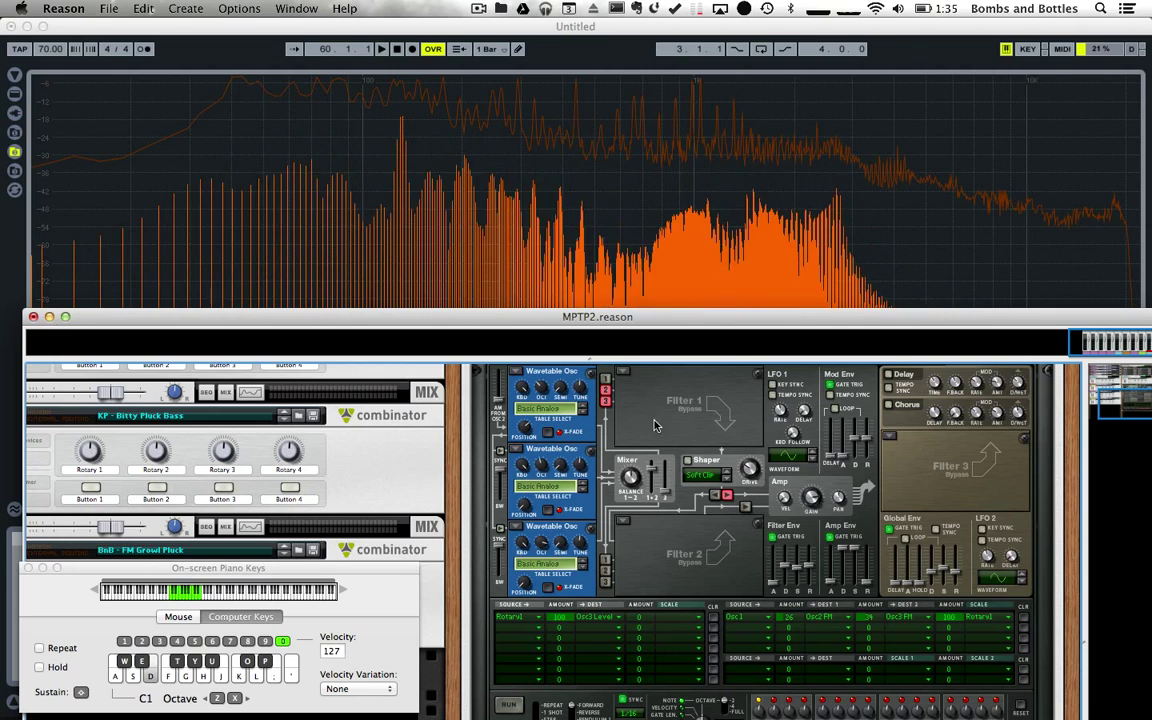
scroll(753, 402, up, 5)
scroll(753, 402, up, 2)
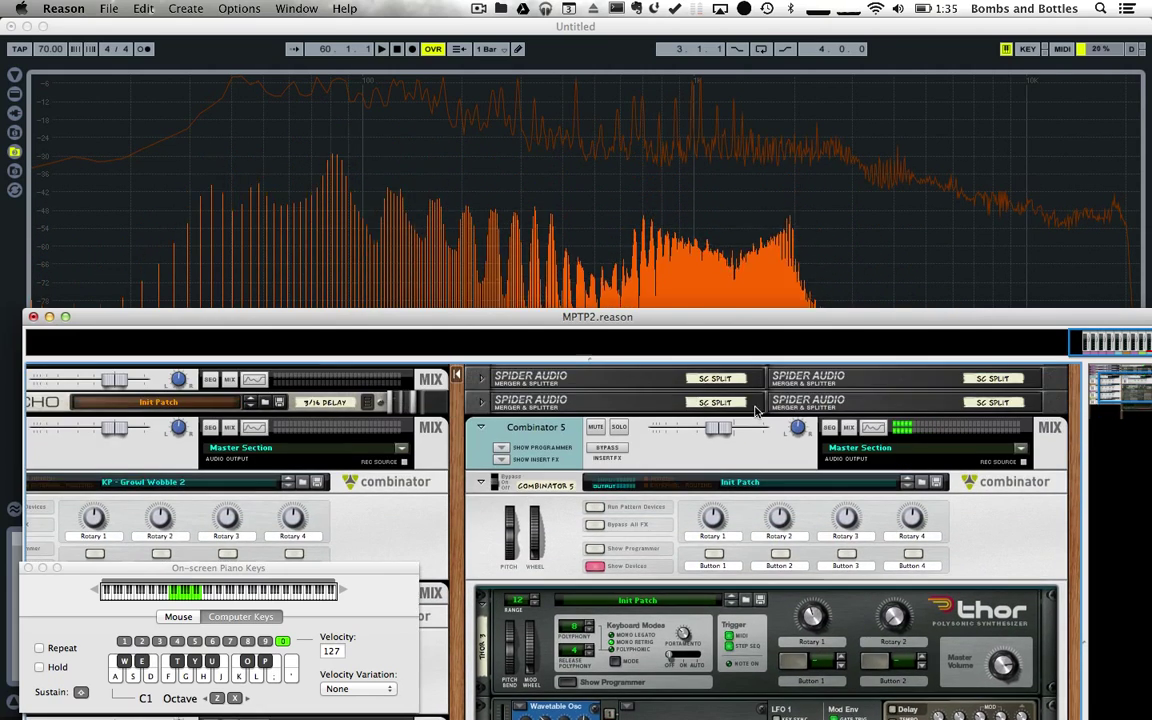
scroll(681, 577, down, 1)
scroll(681, 577, down, 4)
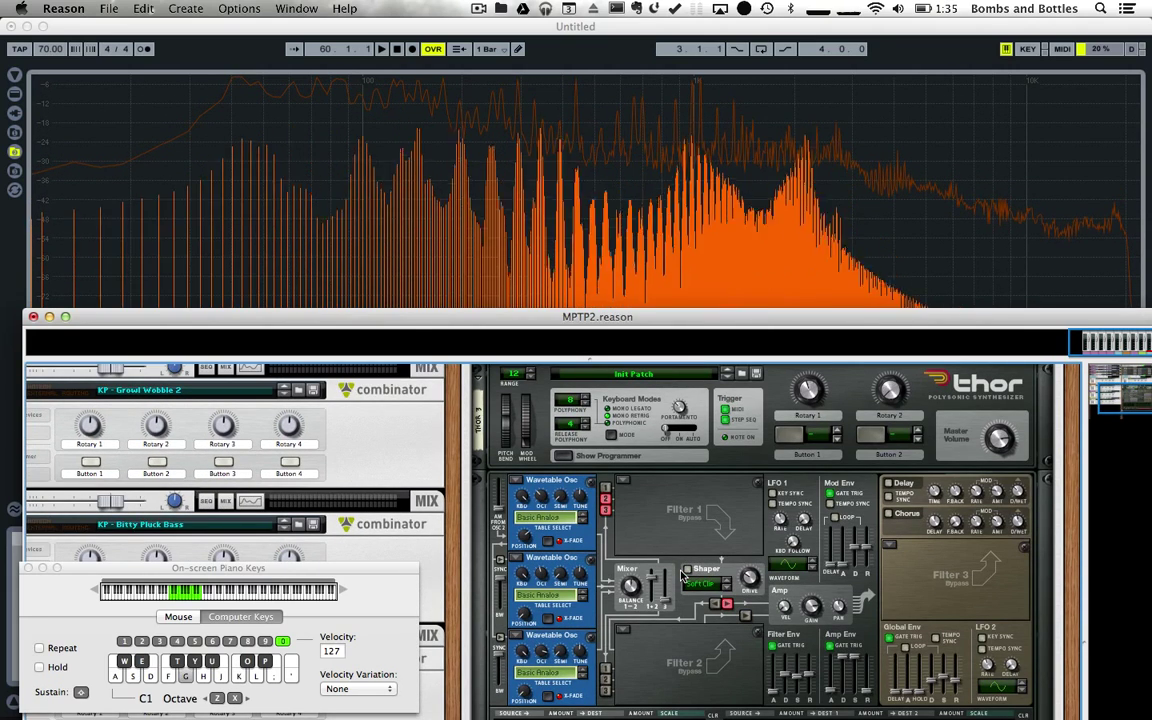
key(h)
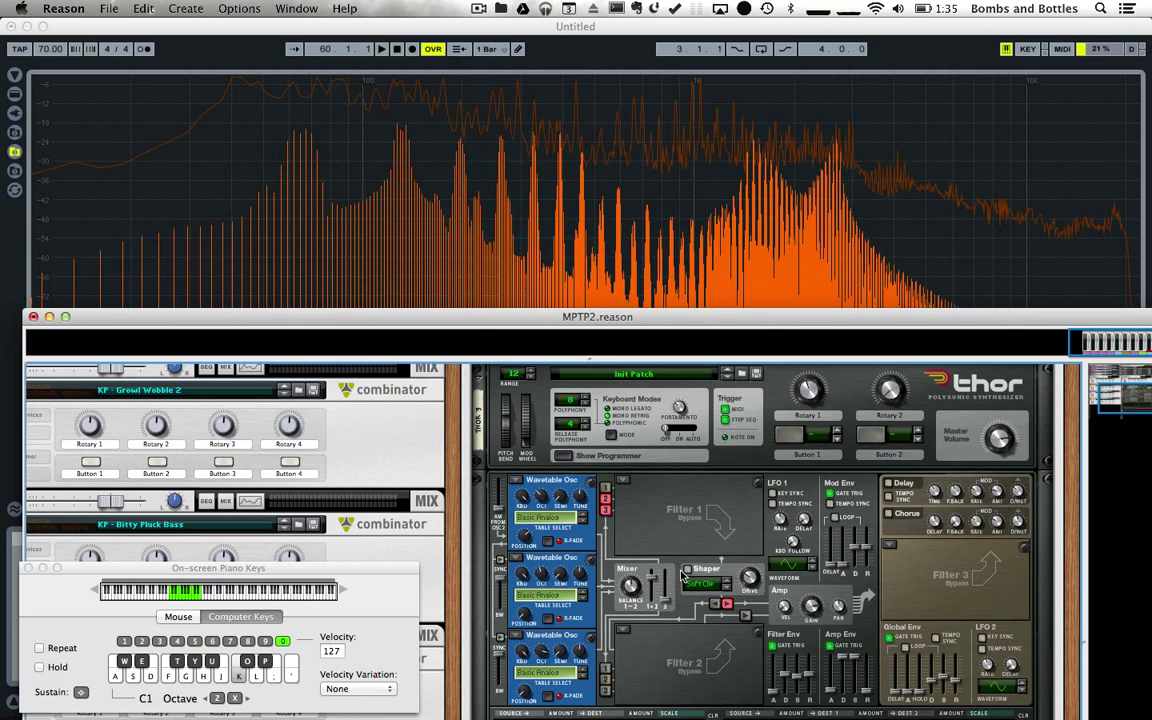
key(g)
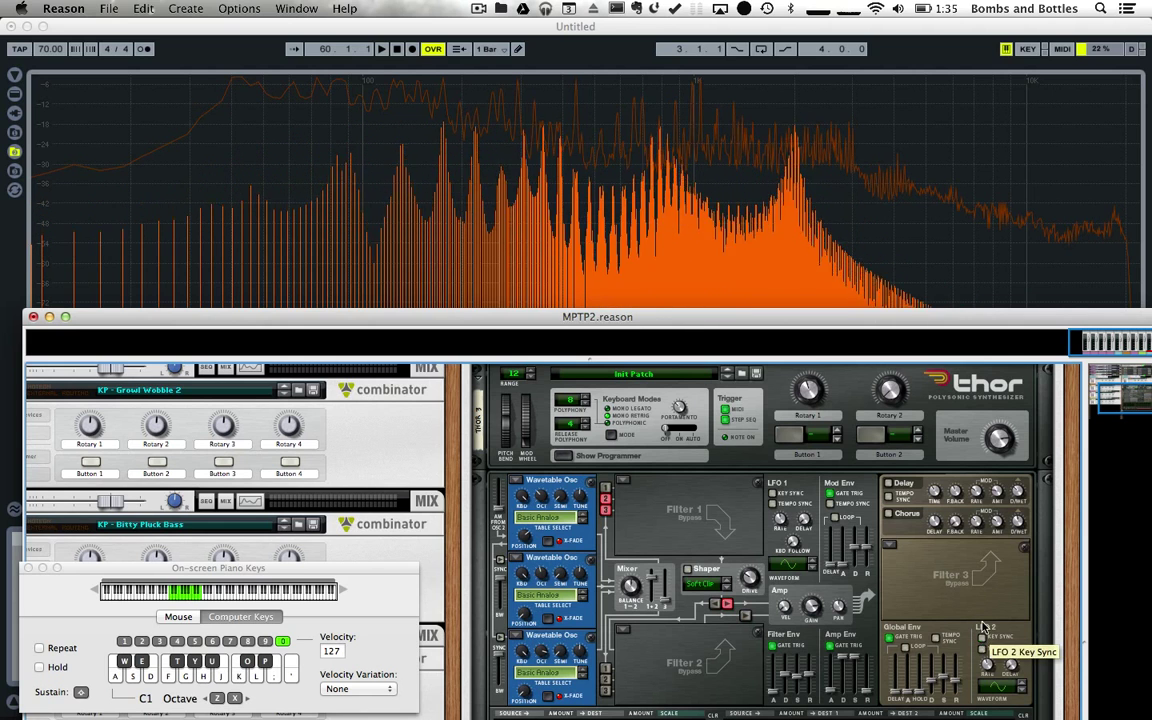
- Enable Key Sync on Thor's LFO 2, play a run of test notes, and raise the system volume
scroll(985, 630, down, 5)
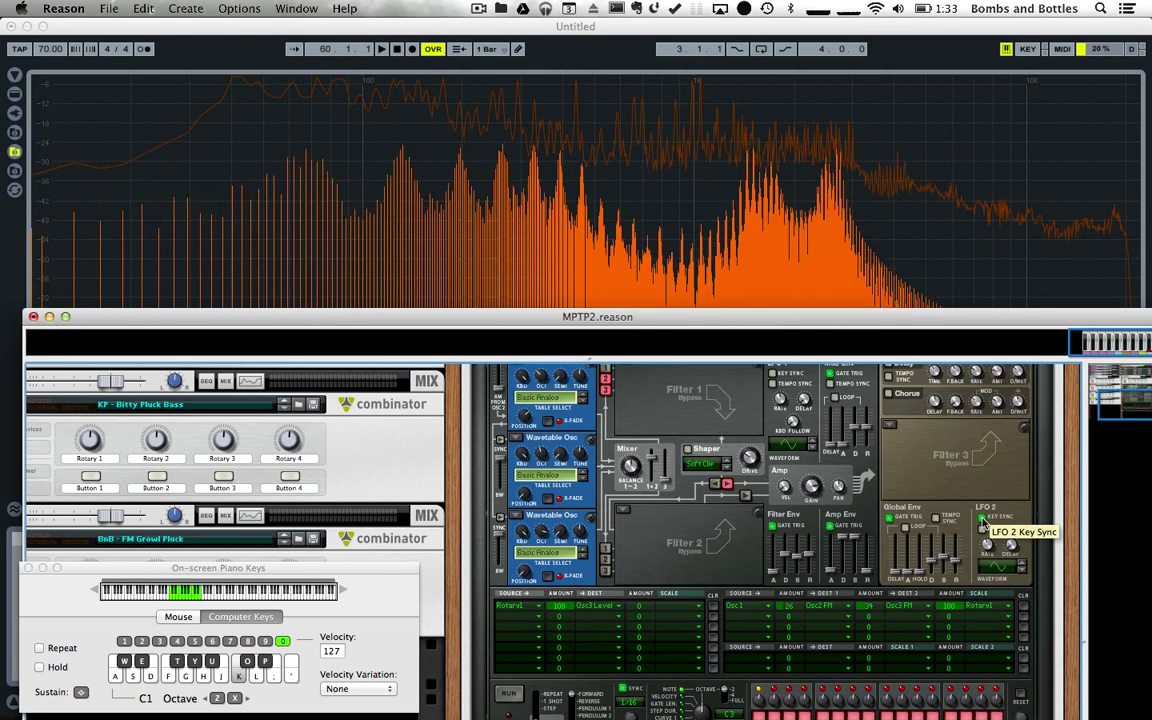
key(f)
key(h)
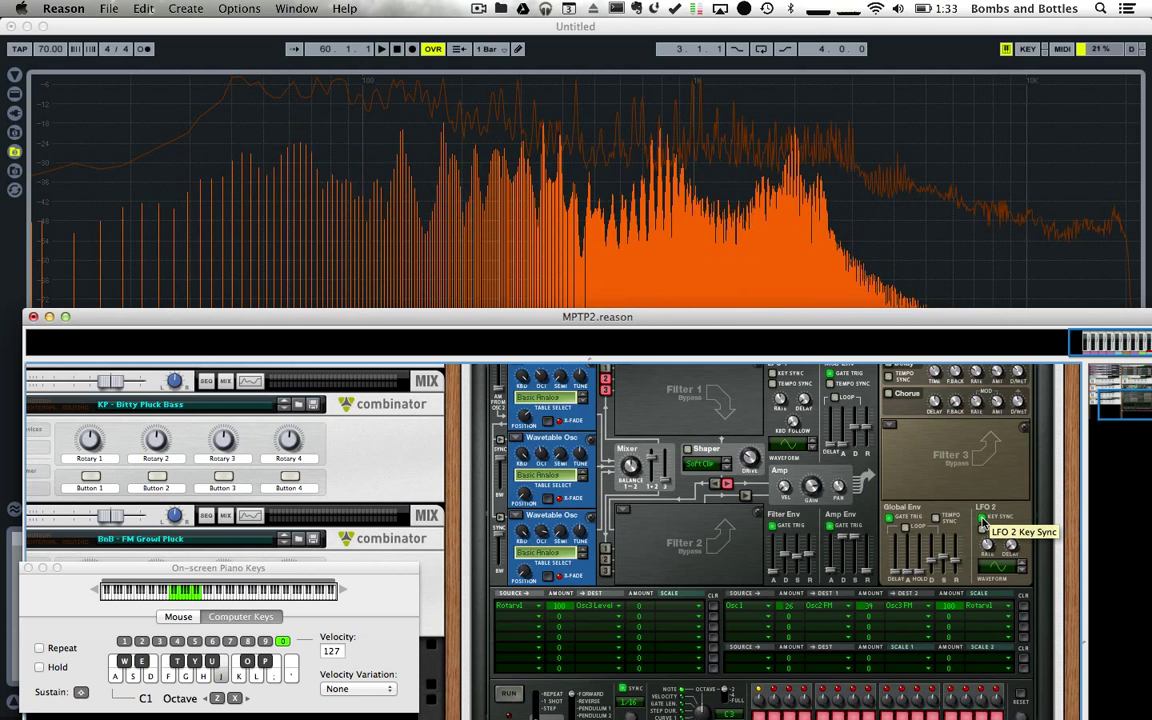
key(k)
key(XF86AudioRaiseVolume)
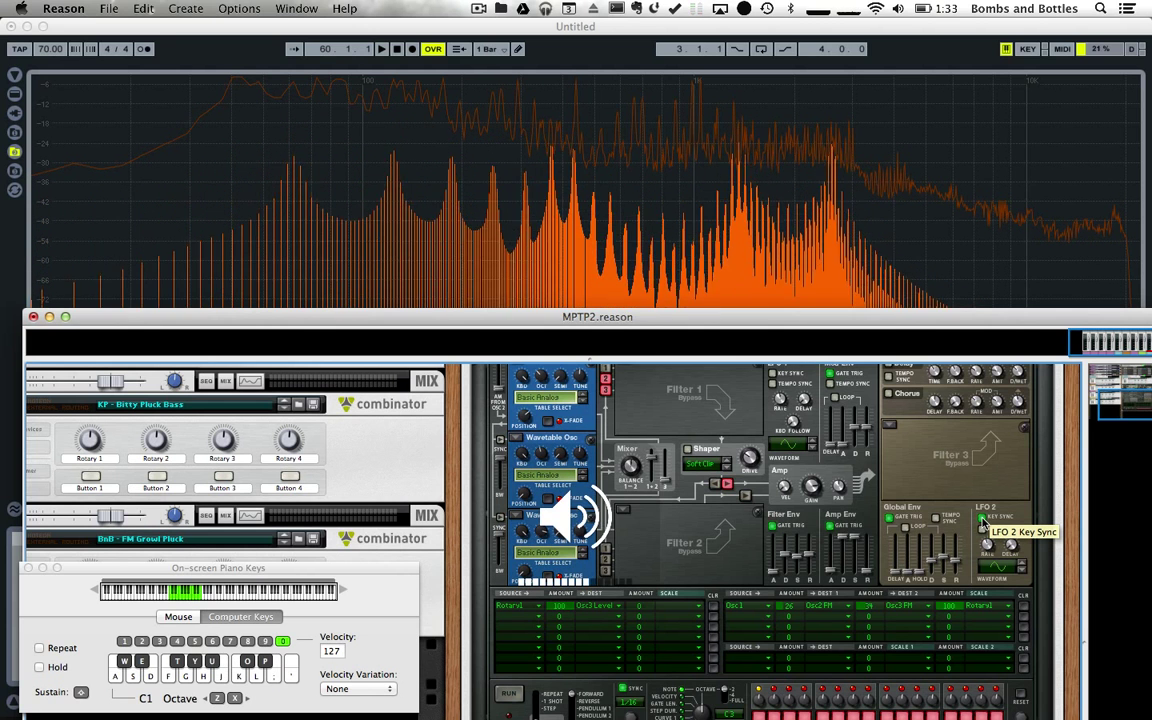
key(l)
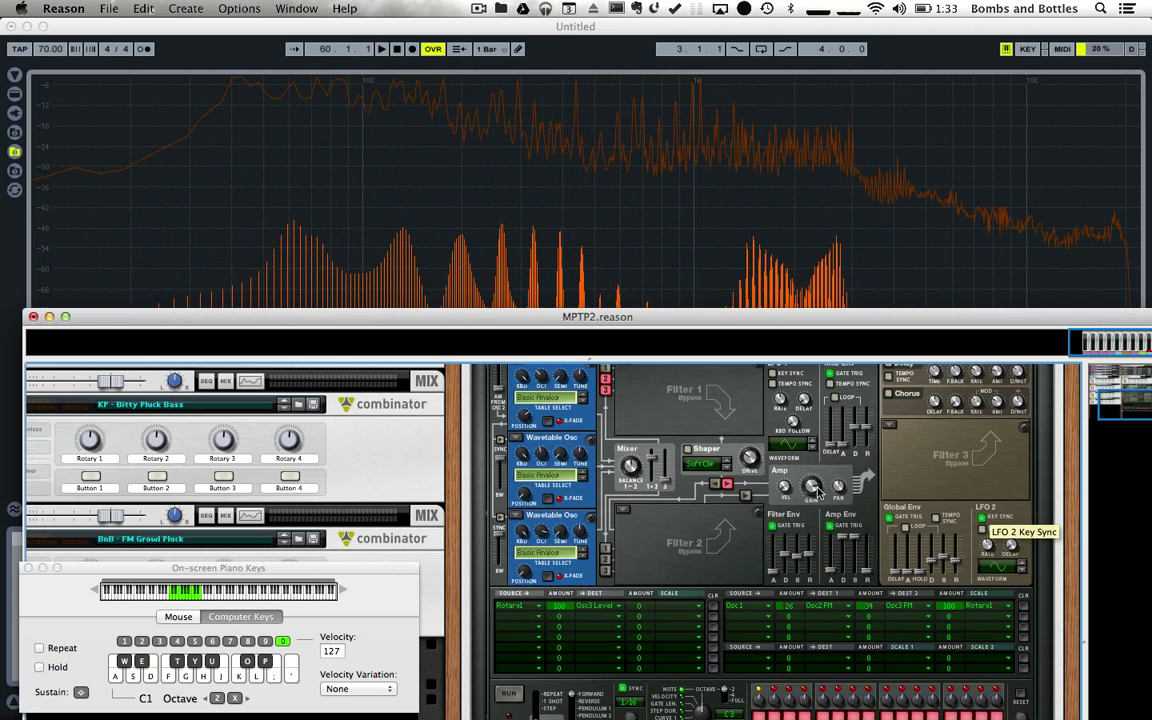
- Try different wavetable positions on Osc 2 and Osc 3 while playing test notes
scroll(737, 570, up, 3)
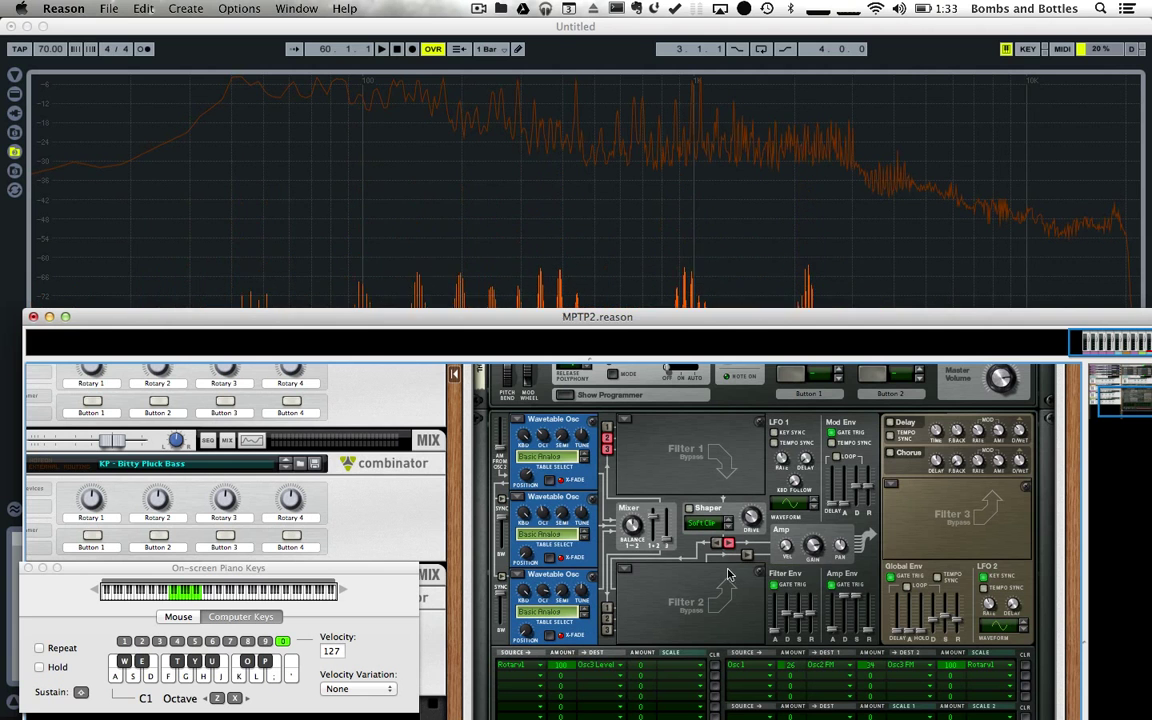
scroll(731, 583, down, 1)
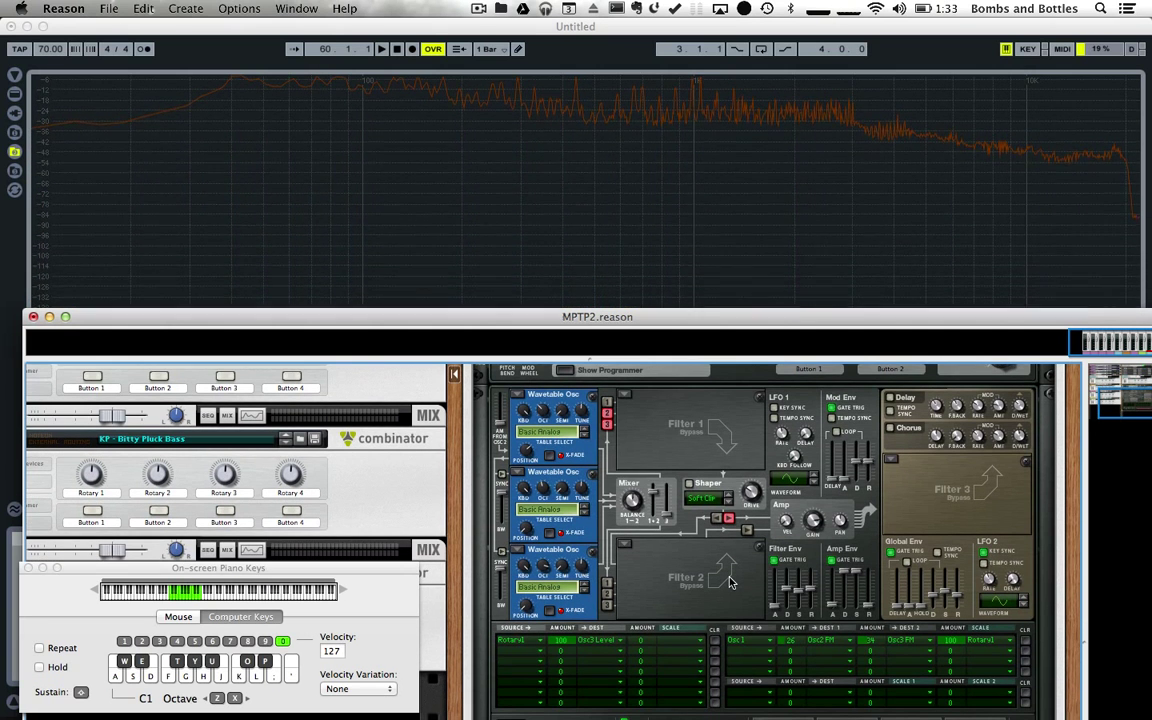
scroll(731, 583, down, 1)
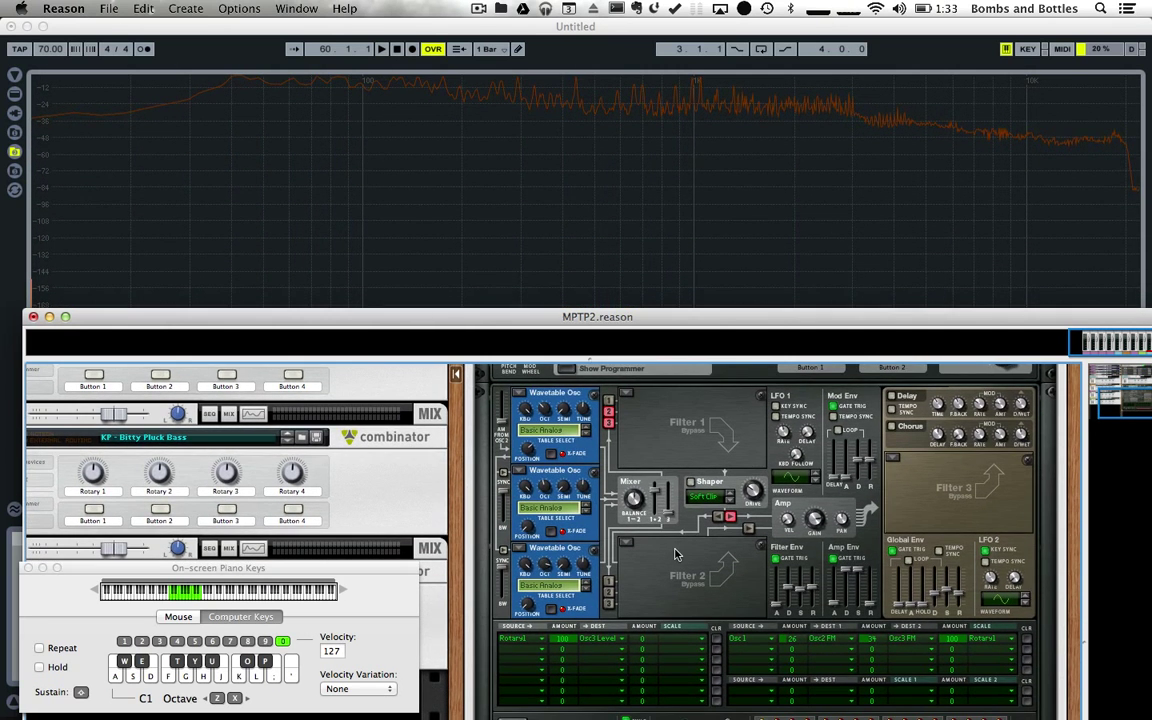
key(h)
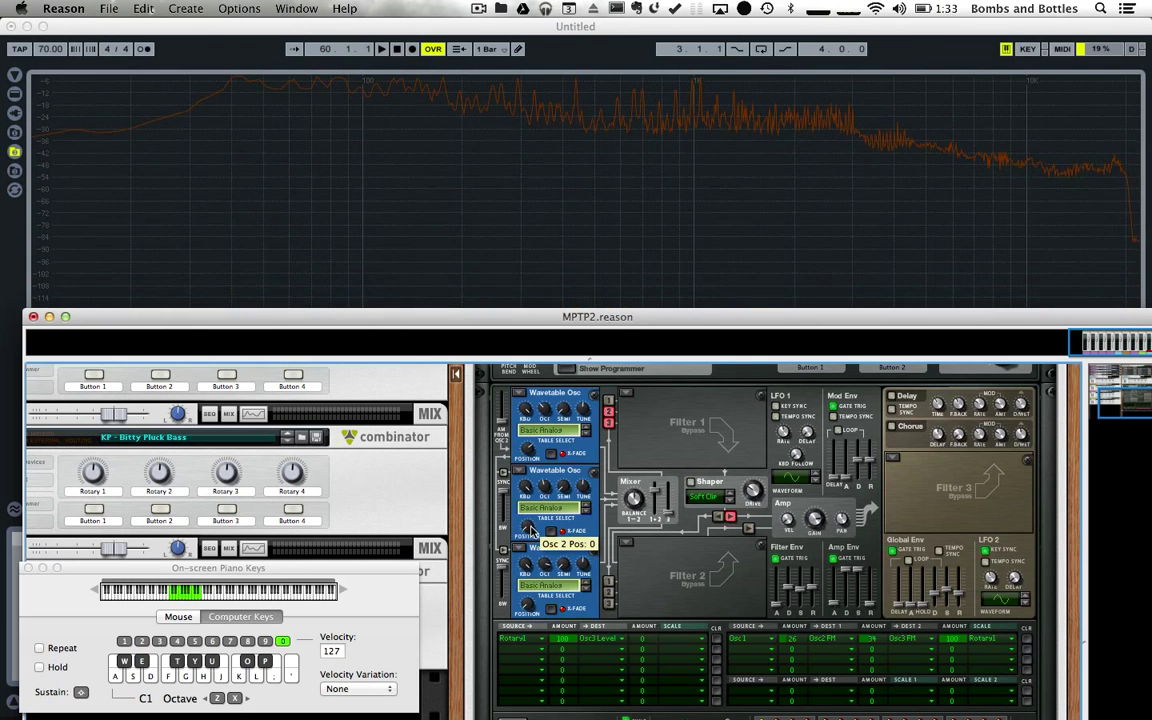
key(h)
drag(533, 533, 528, 510)
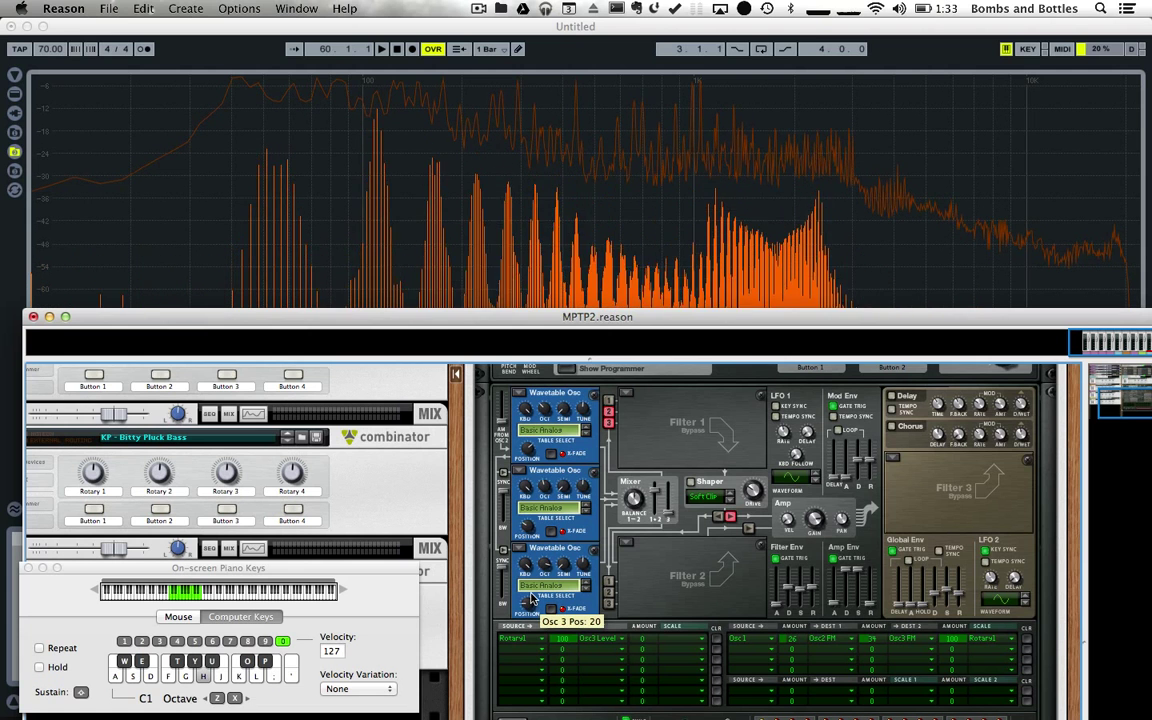
drag(531, 598, 524, 580)
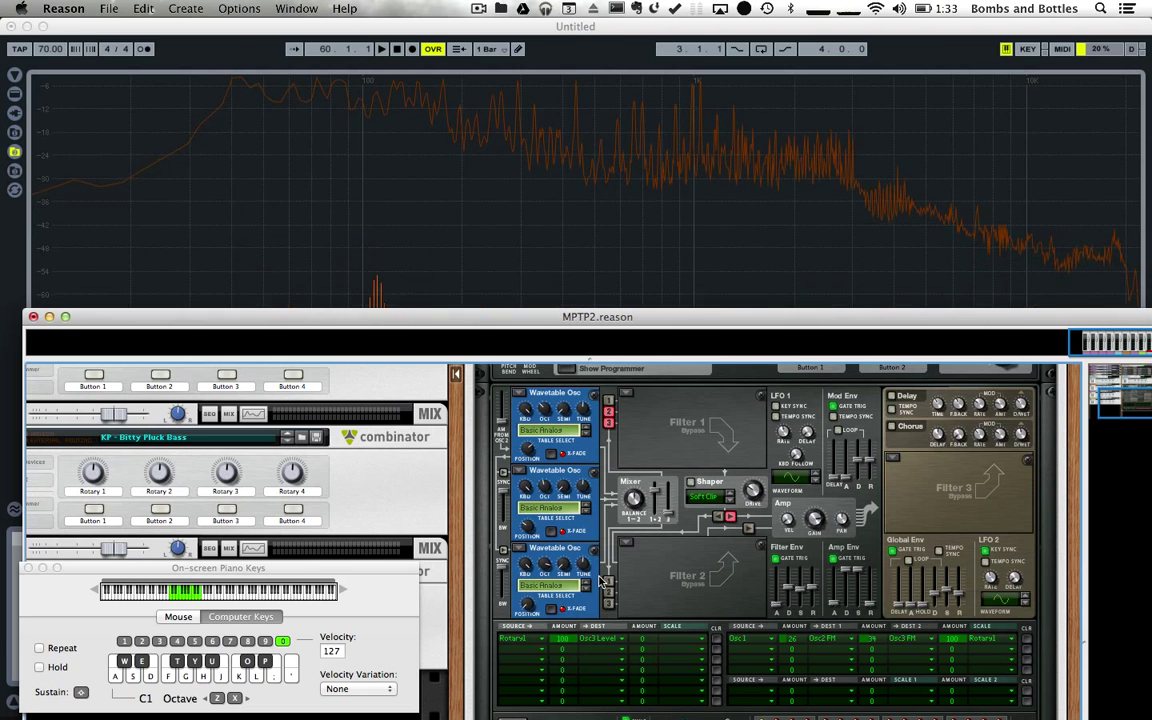
key(k)
key(f)
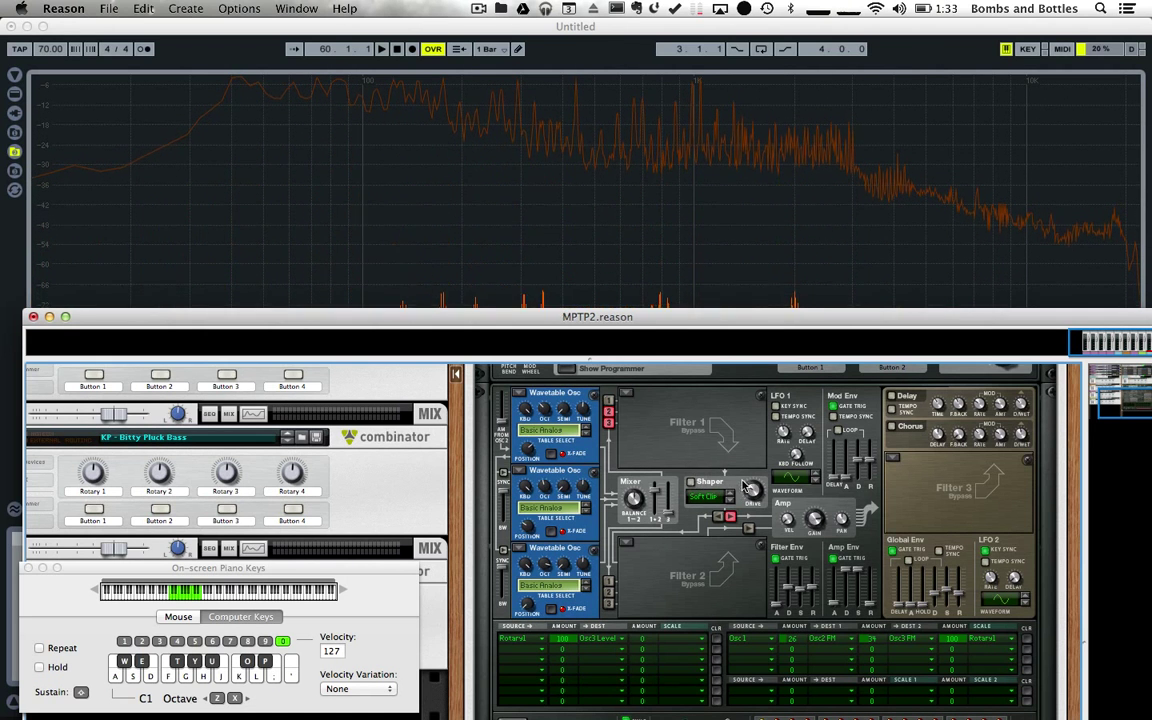
- Enable Thor's Shaper in Soft Clip mode and play test notes through it
click(690, 481)
key(f)
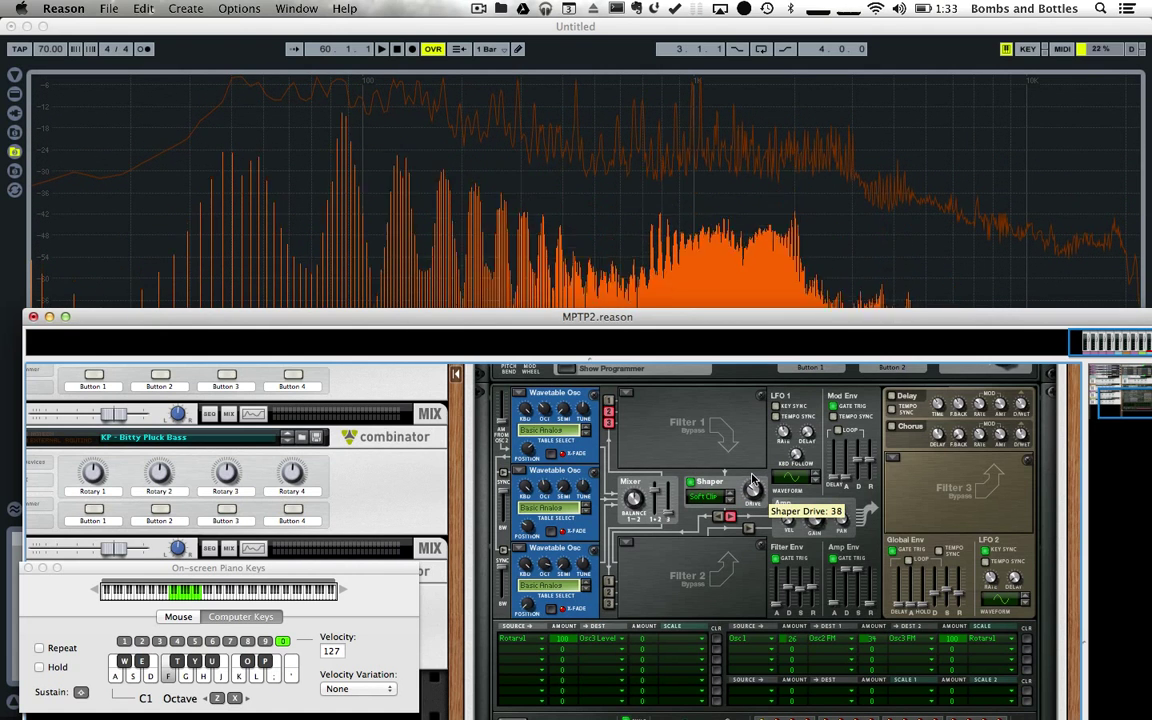
key(k)
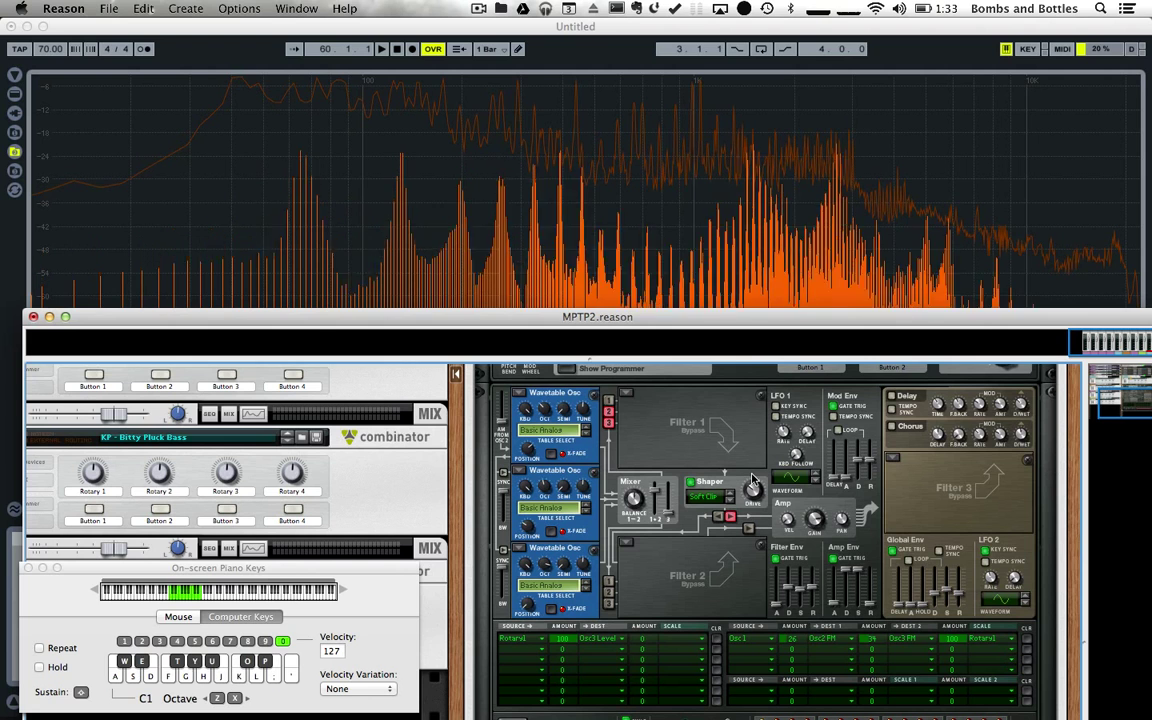
- Try different Kbd tracking amounts on Osc 3, including 0 and 36, while playing test notes
key(h)
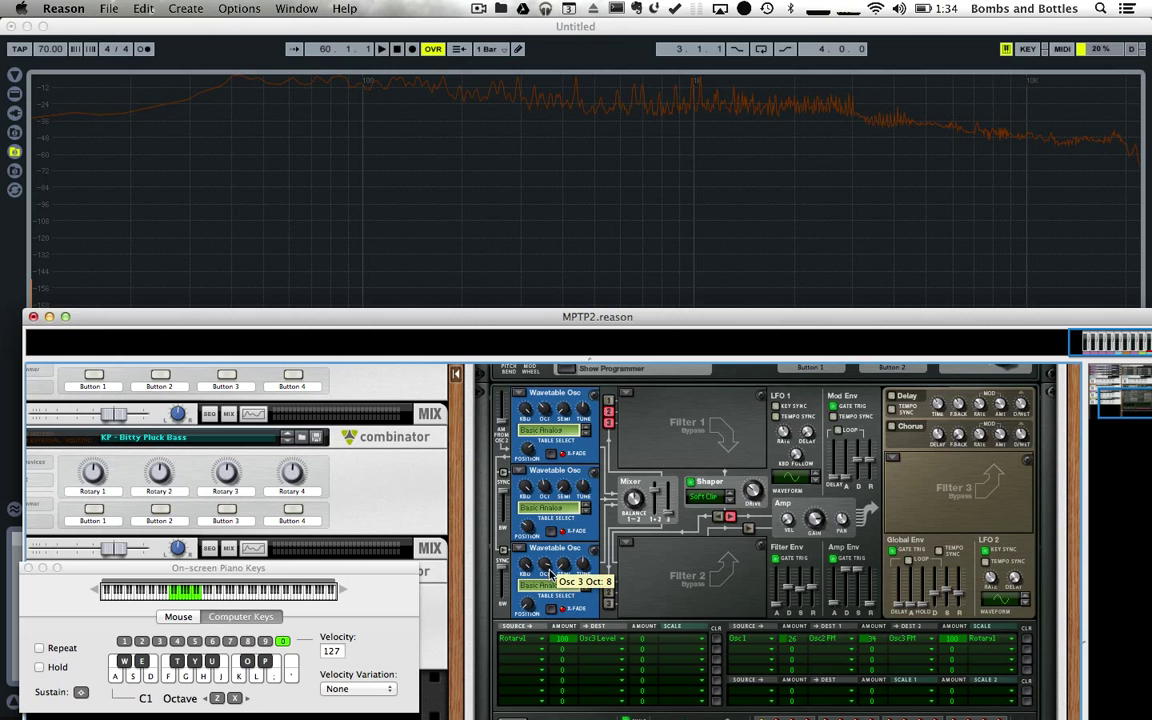
key(g)
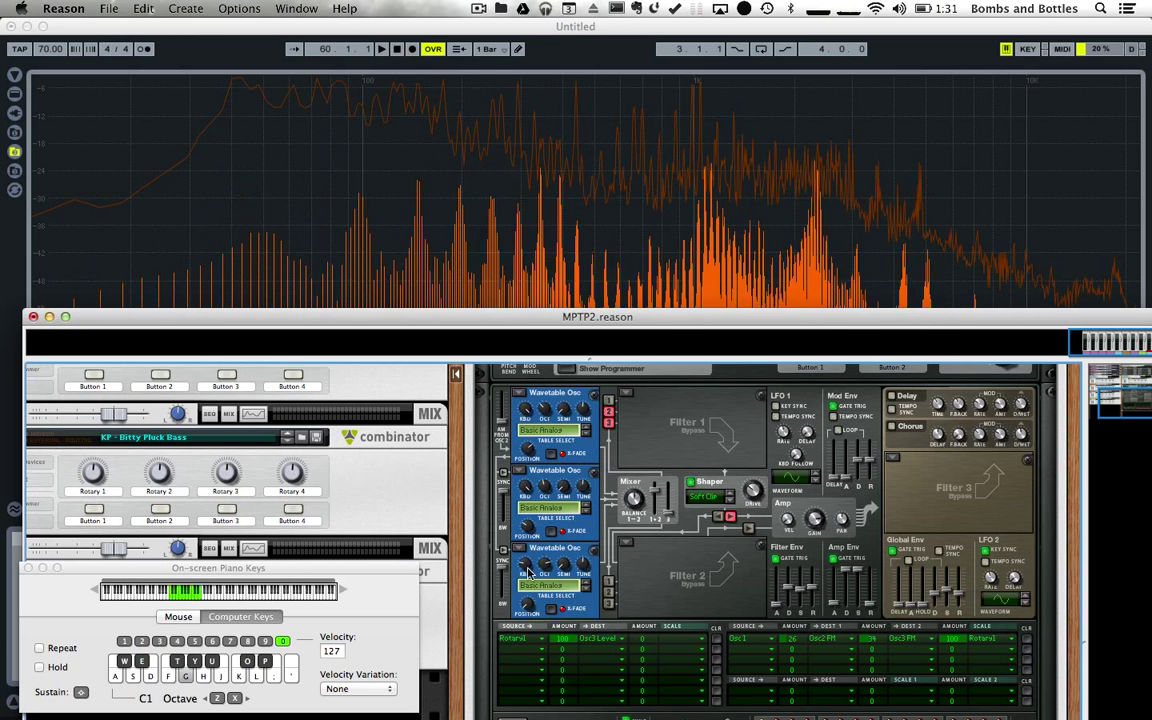
drag(528, 568, 524, 537)
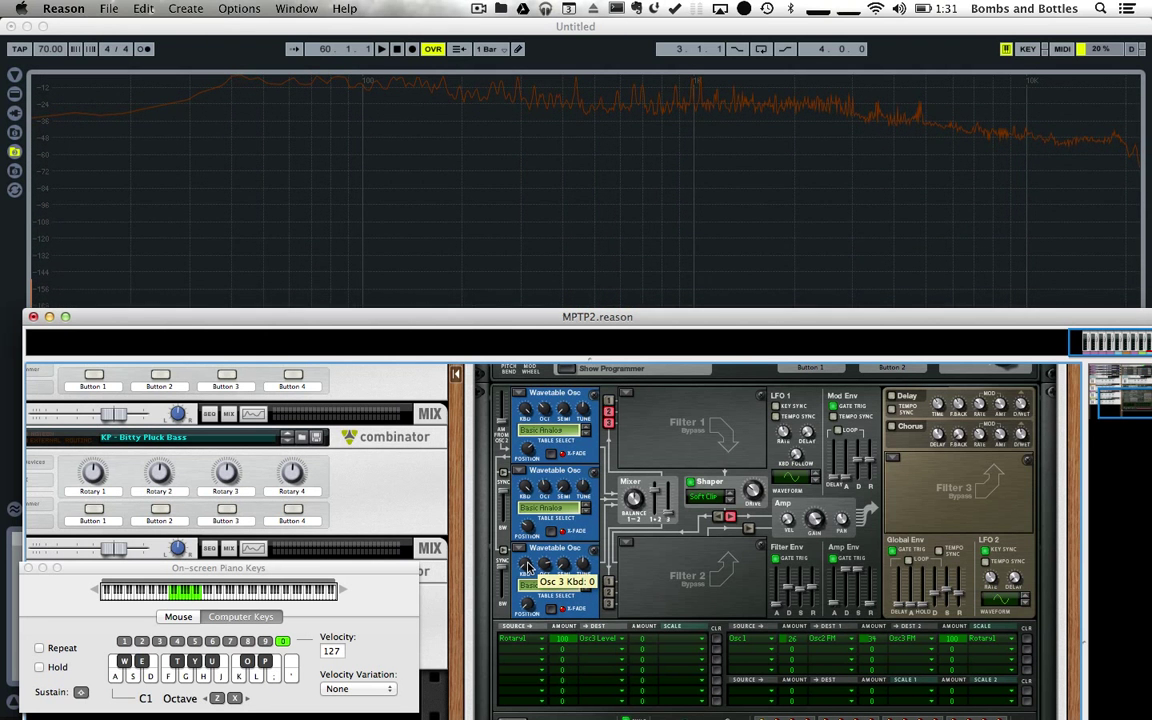
key(g)
drag(527, 568, 520, 537)
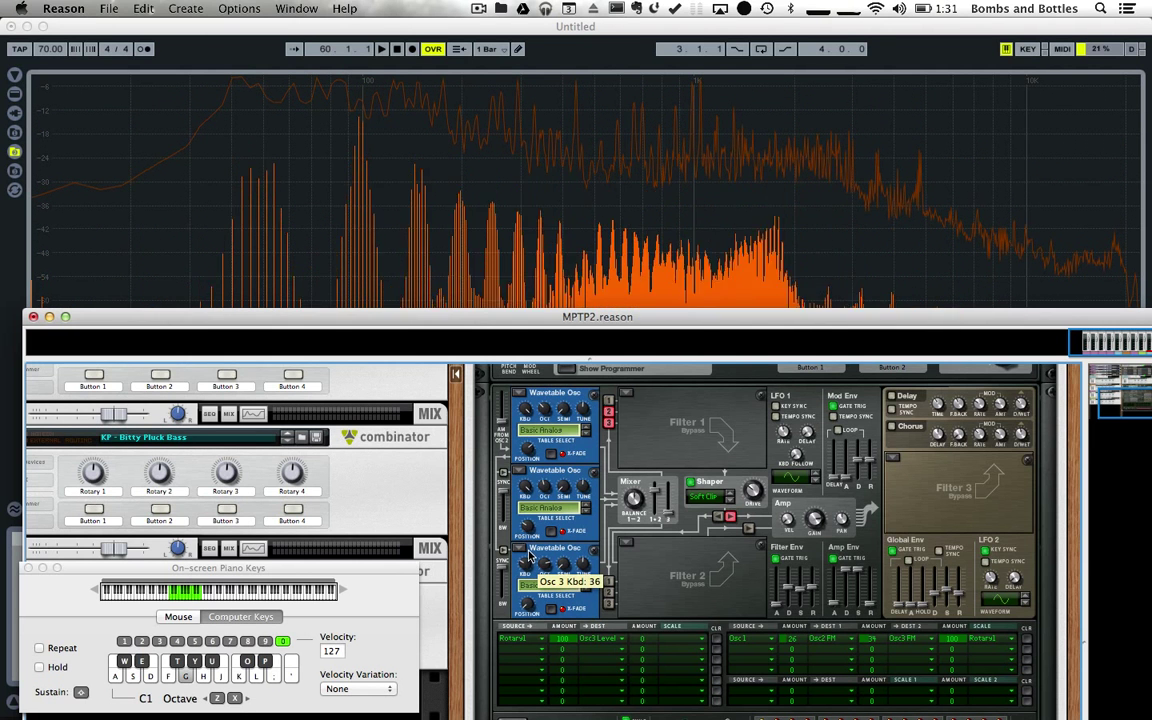
- Assign LFO 1 as the source of Thor's second modulation bus row, below the Rotary 1 to Osc3 Level routing
scroll(575, 567, down, 2)
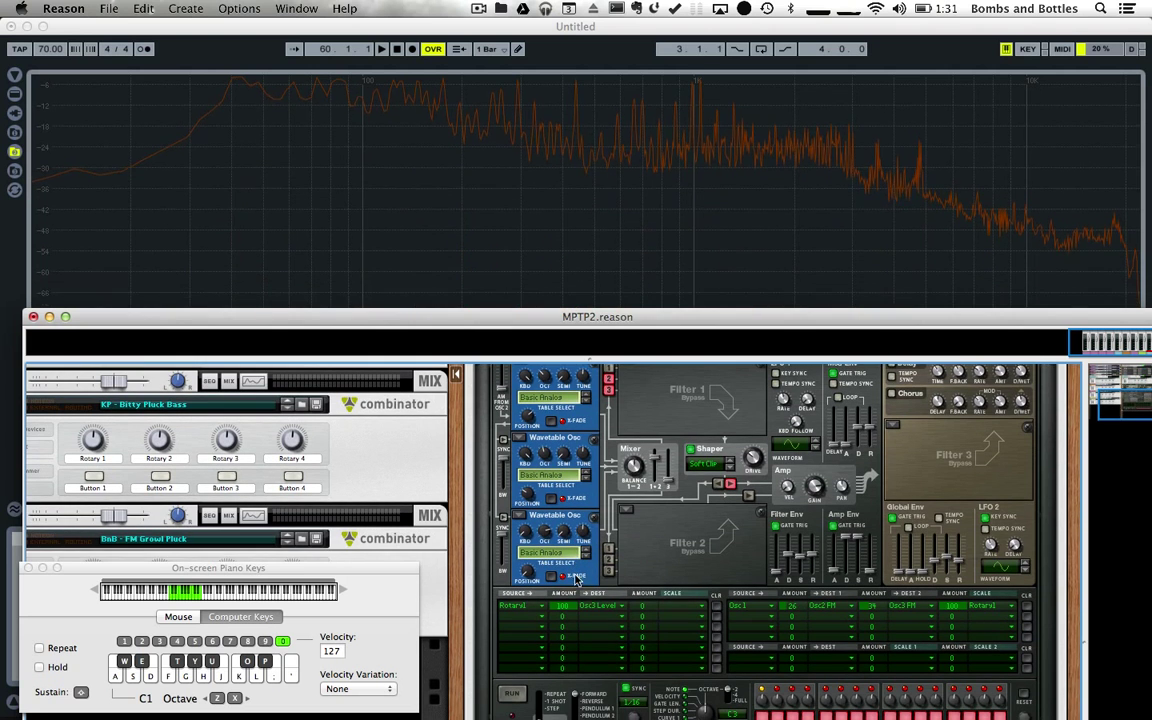
click(537, 622)
click(548, 612)
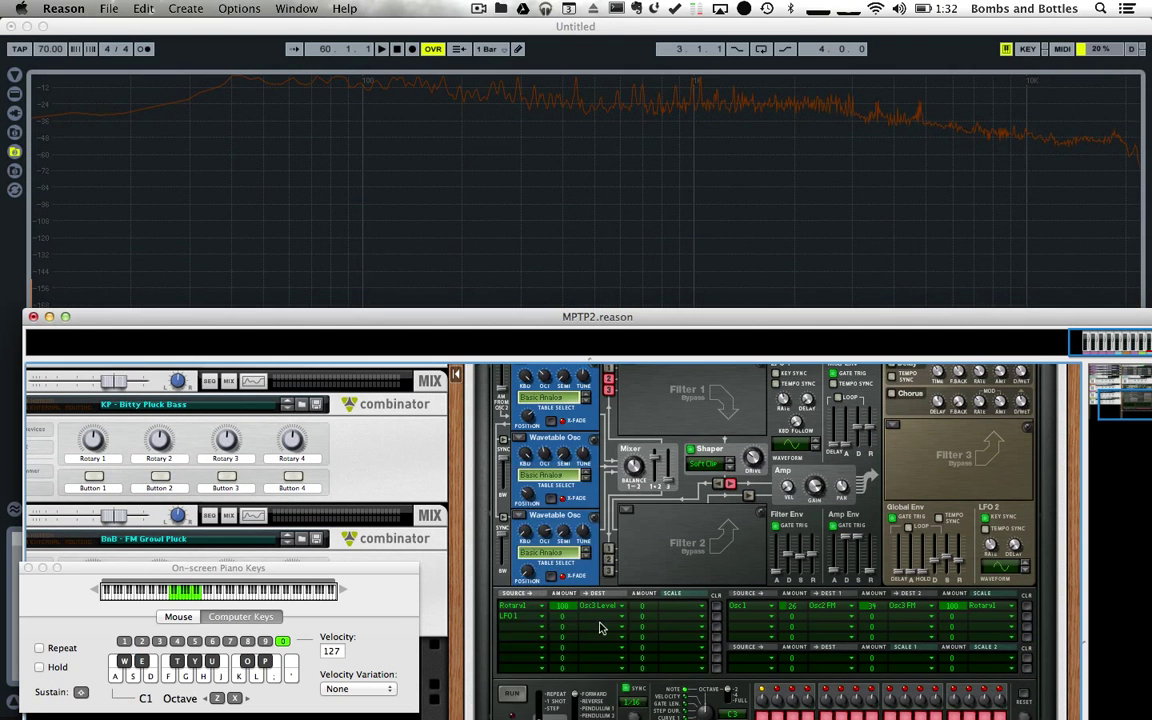
click(640, 617)
click(640, 617)
click(640, 617)
scroll(648, 630, down, 5)
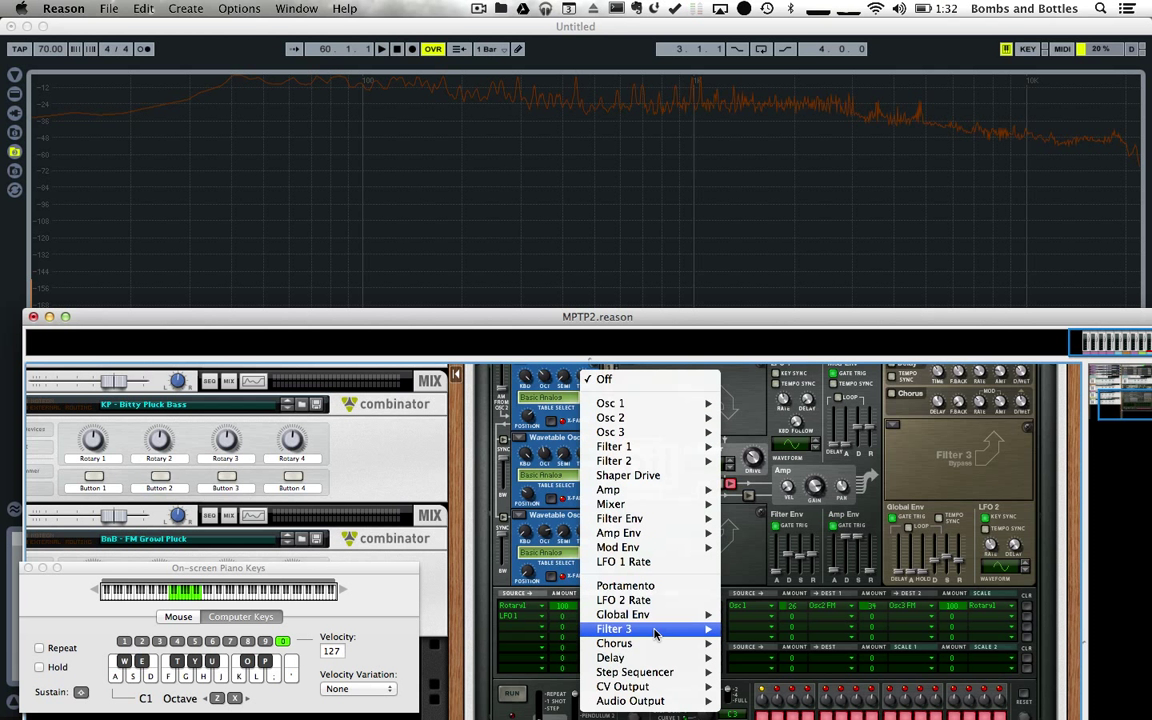
mouse_move(660, 432)
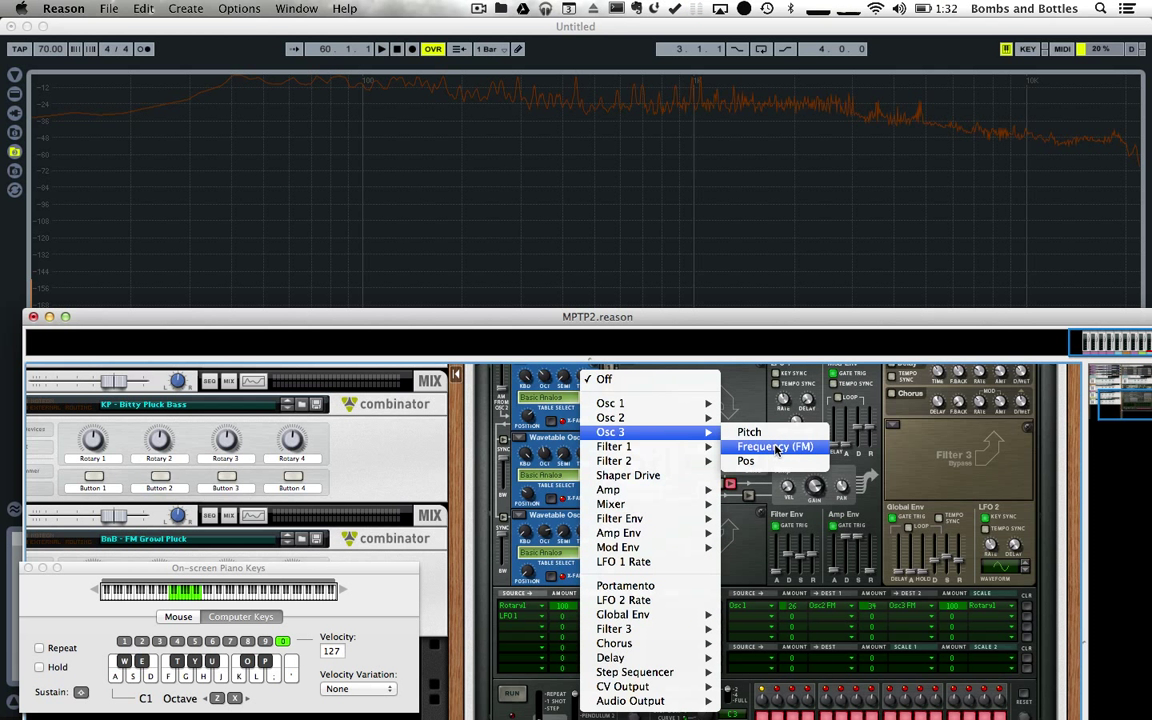
click(752, 587)
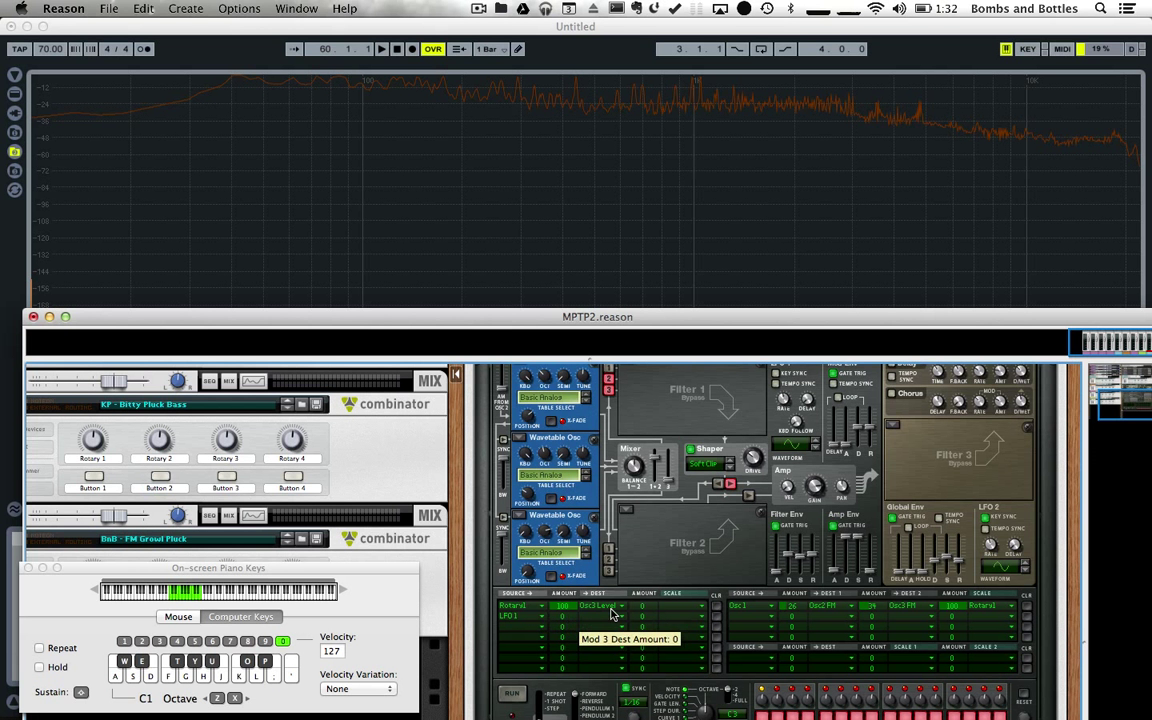
scroll(726, 523, up, 5)
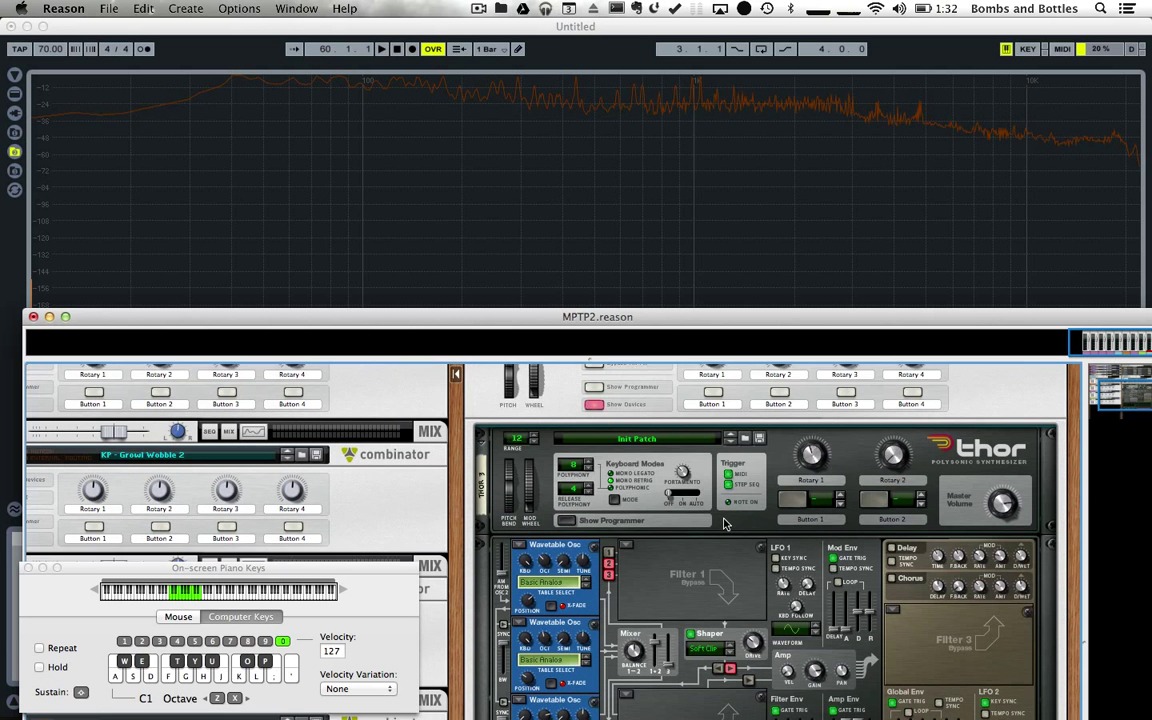
scroll(686, 541, down, 5)
click(540, 618)
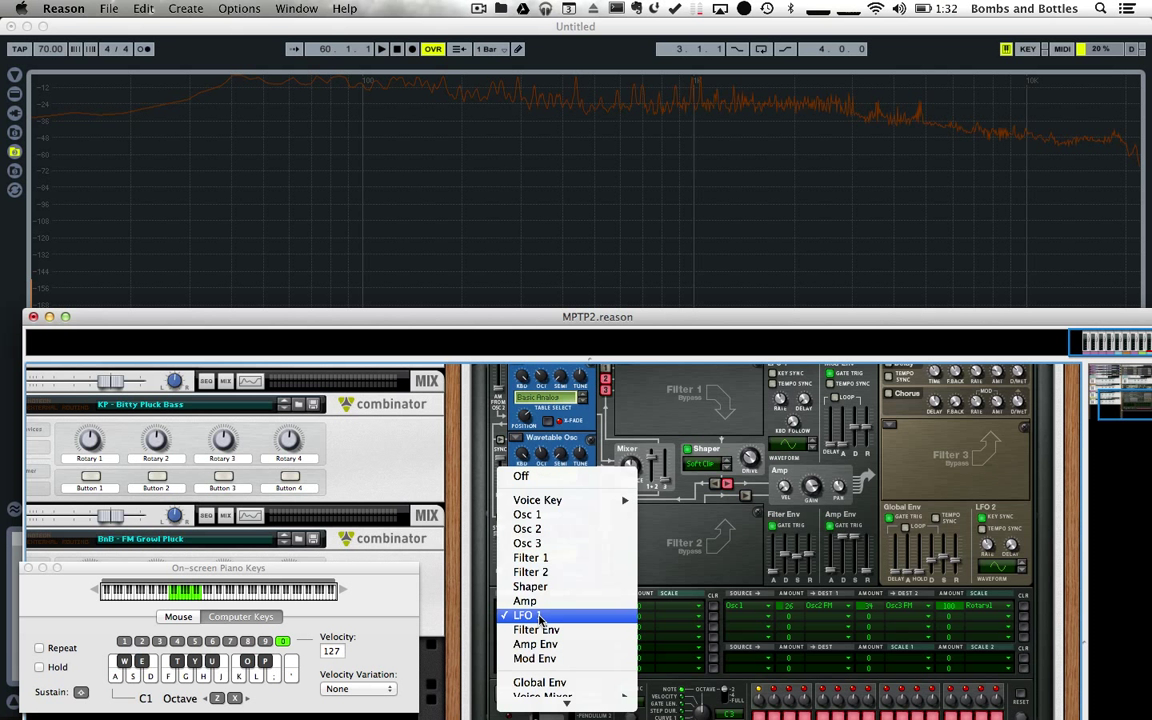
scroll(540, 618, down, 5)
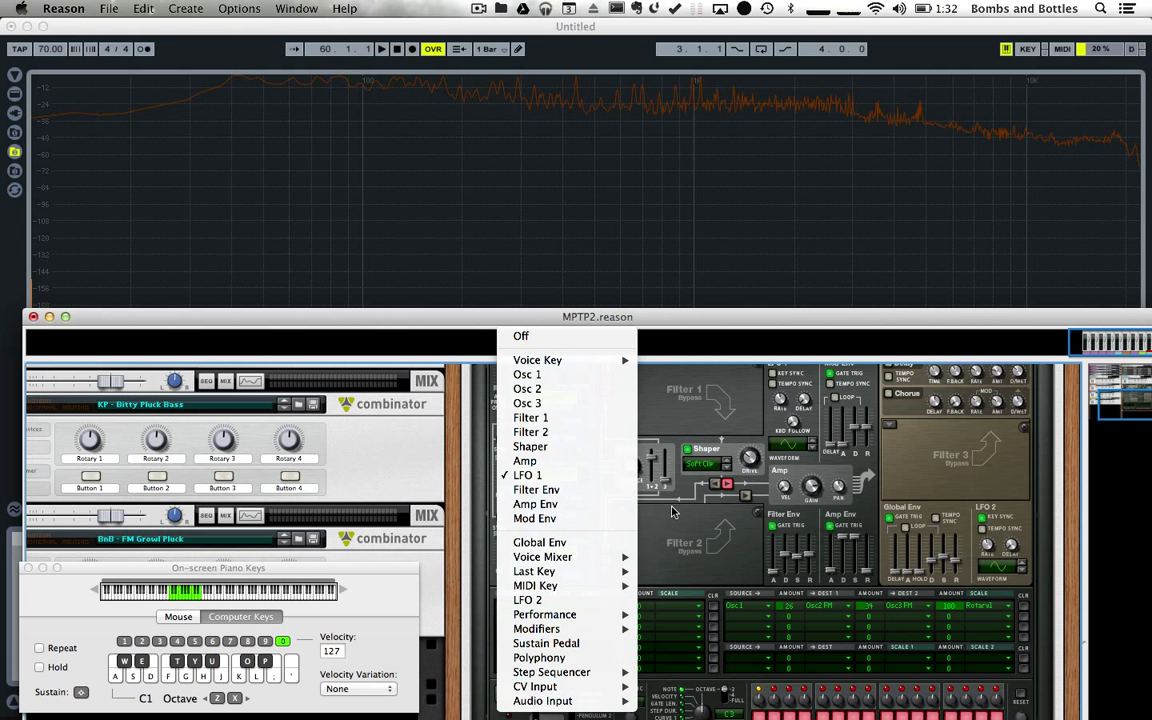
- Set the LFO 1 modulation amount to 100 and route it to CV Output 1
click(566, 630)
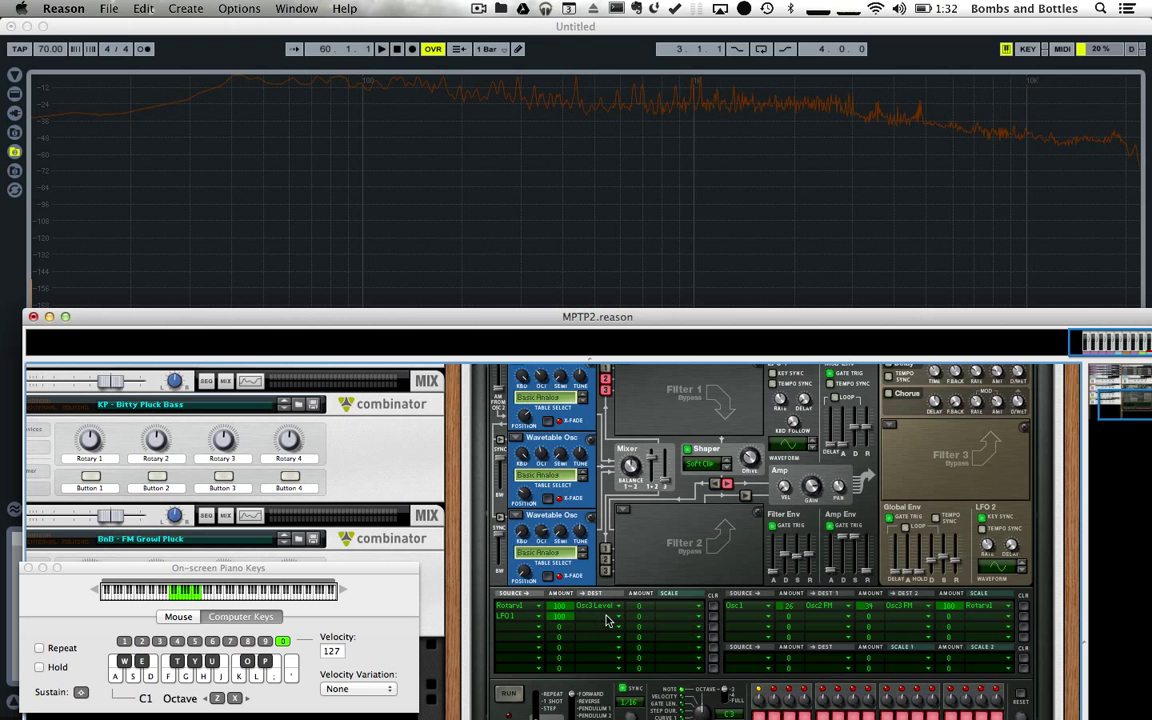
click(604, 617)
mouse_move(656, 687)
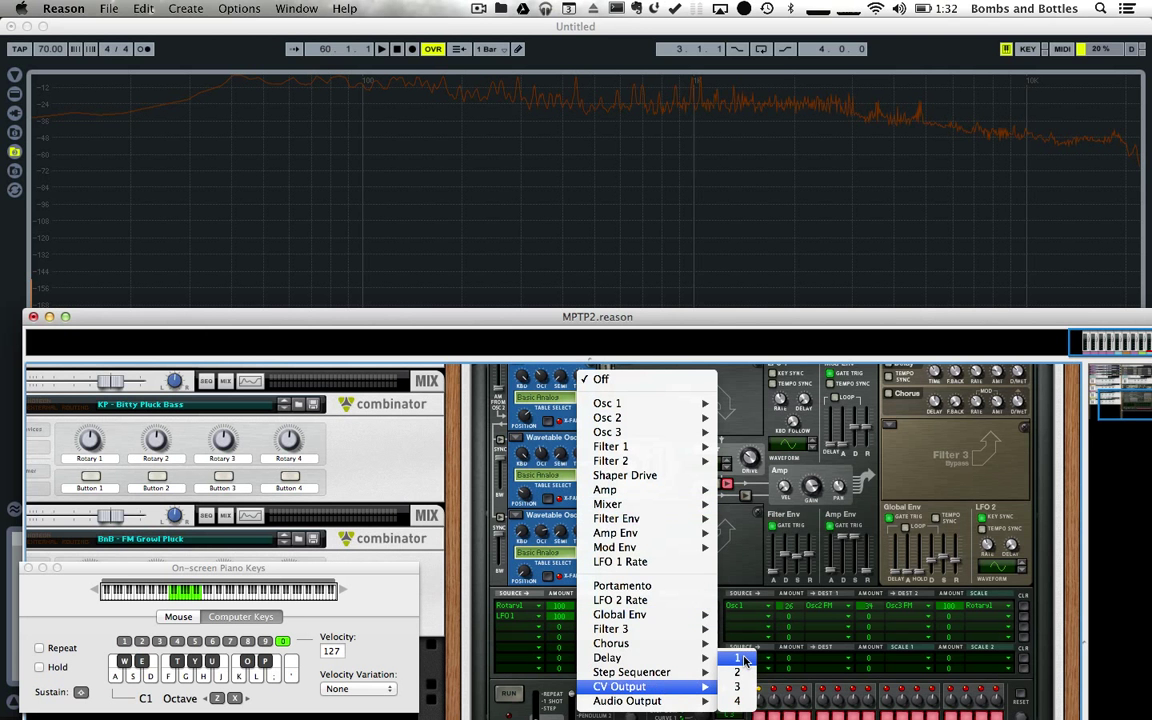
click(744, 661)
- Show the Combinator's programmer on the rack's rear and cable Thor's CV 1 modulation output to Programmer CV In 1
scroll(728, 582, up, 5)
key(Tab)
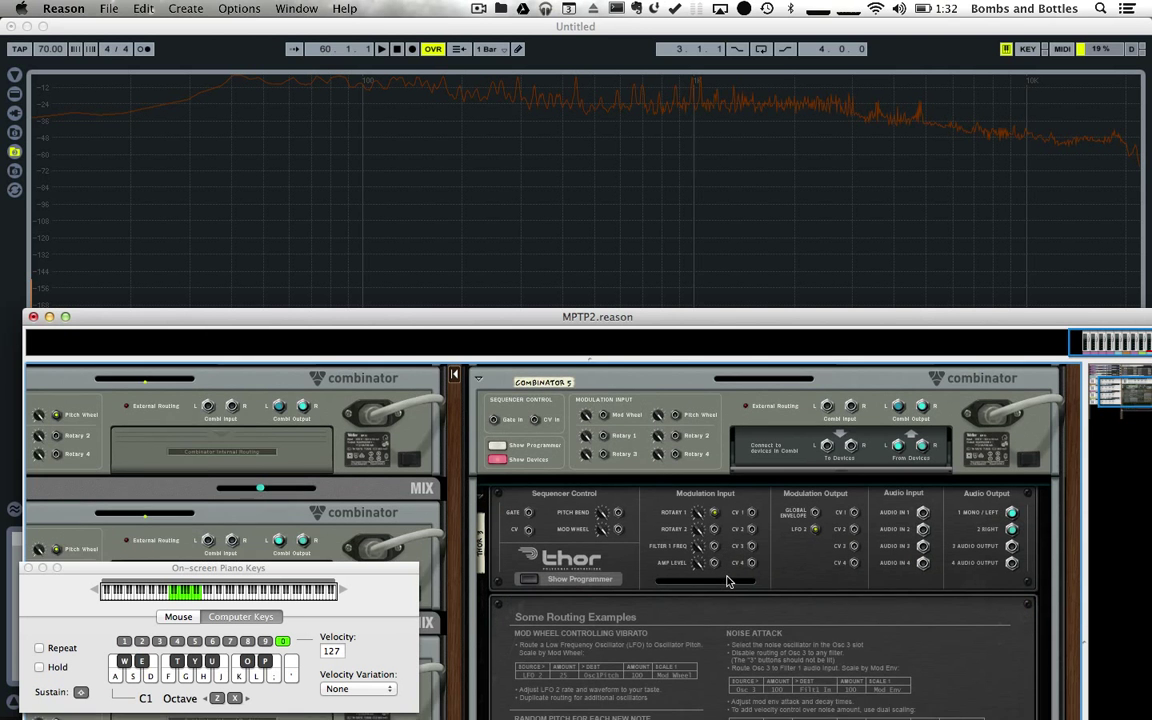
scroll(728, 582, down, 1)
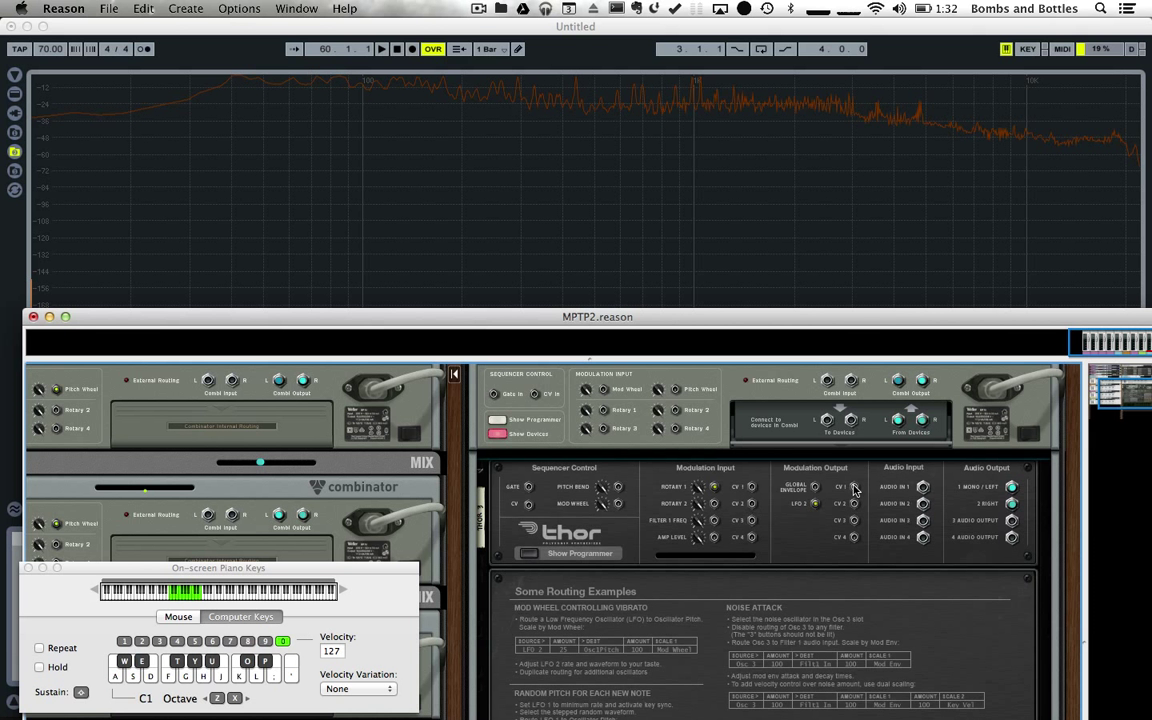
drag(853, 487, 640, 530)
scroll(700, 470, up, 4)
scroll(786, 638, down, 2)
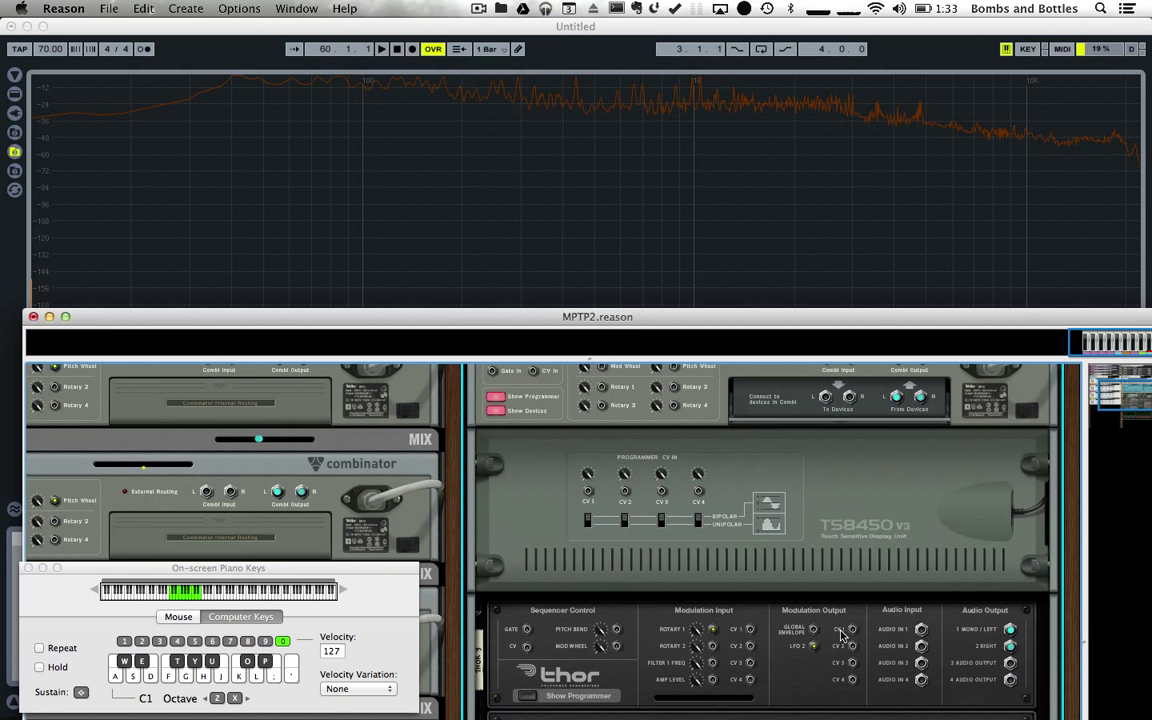
drag(840, 635, 588, 490)
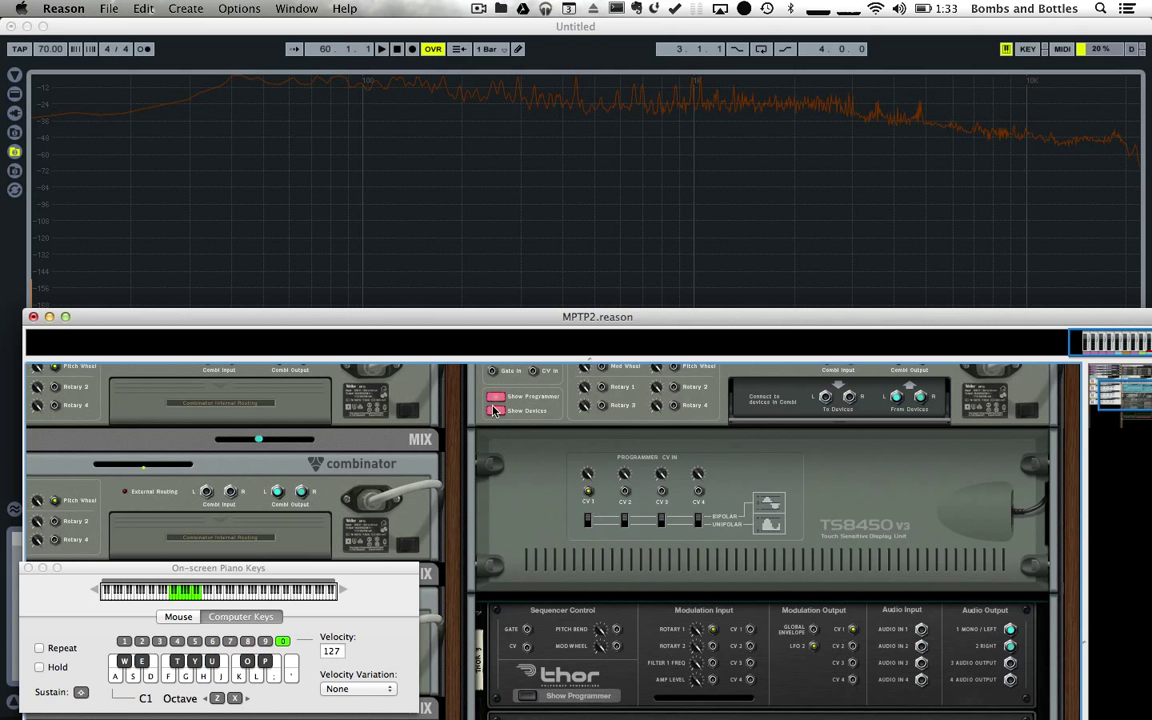
- In the Combinator's modulation routing for Thor 3, assign CV Input 1 as a source targeting Osc 3 Kbd
key(Tab)
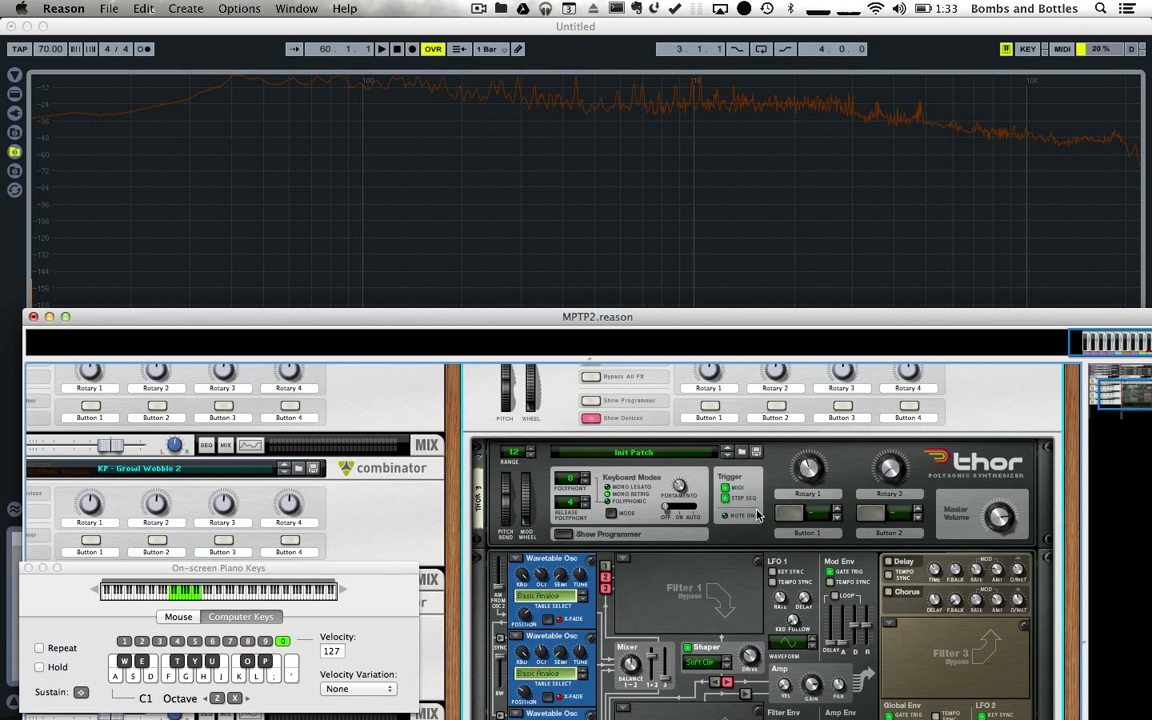
click(591, 433)
scroll(659, 411, down, 3)
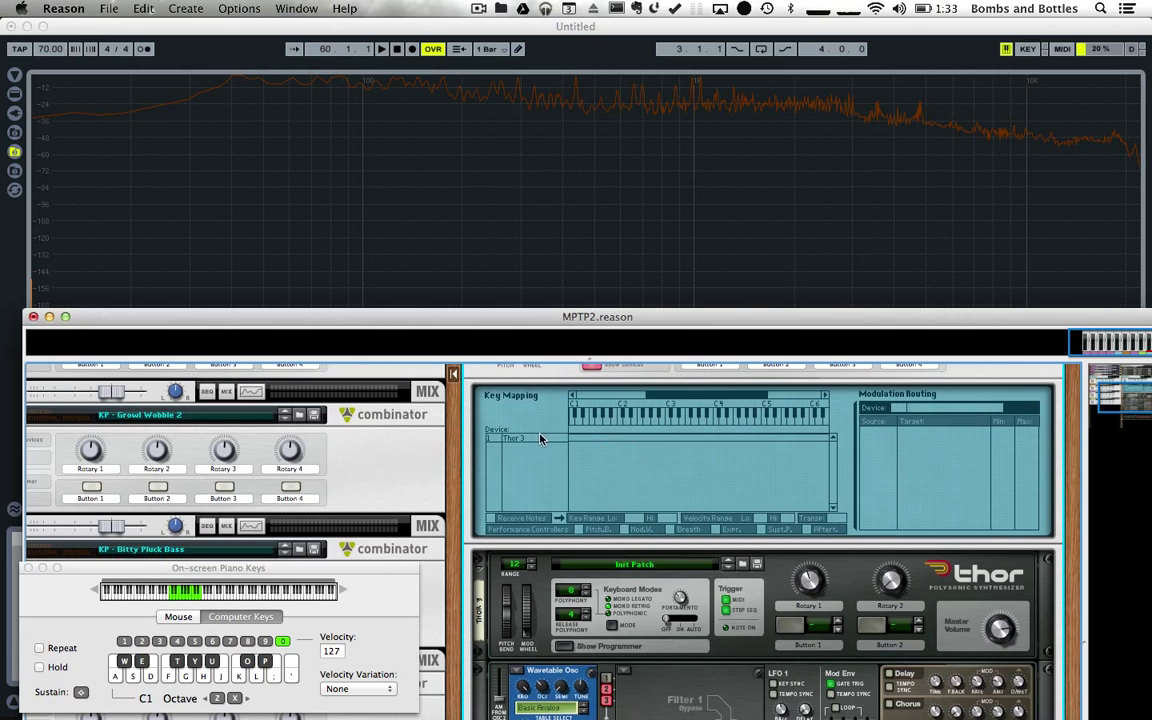
scroll(817, 397, down, 2)
scroll(830, 397, up, 1)
click(885, 395)
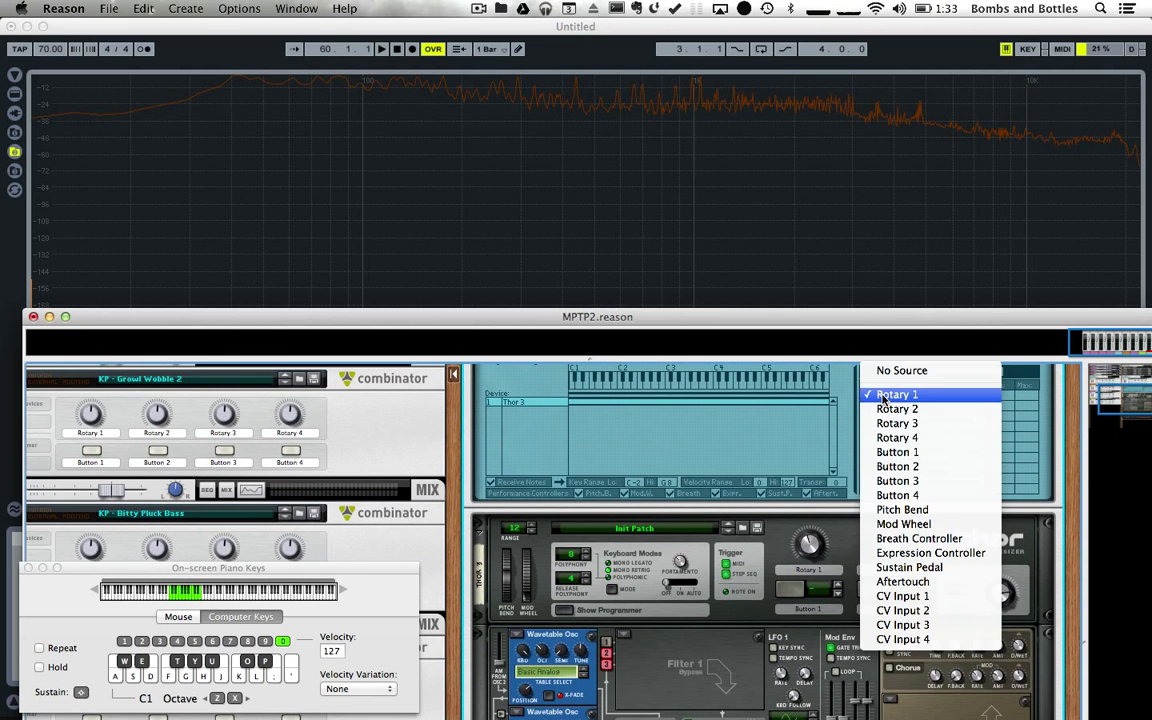
click(903, 596)
click(950, 395)
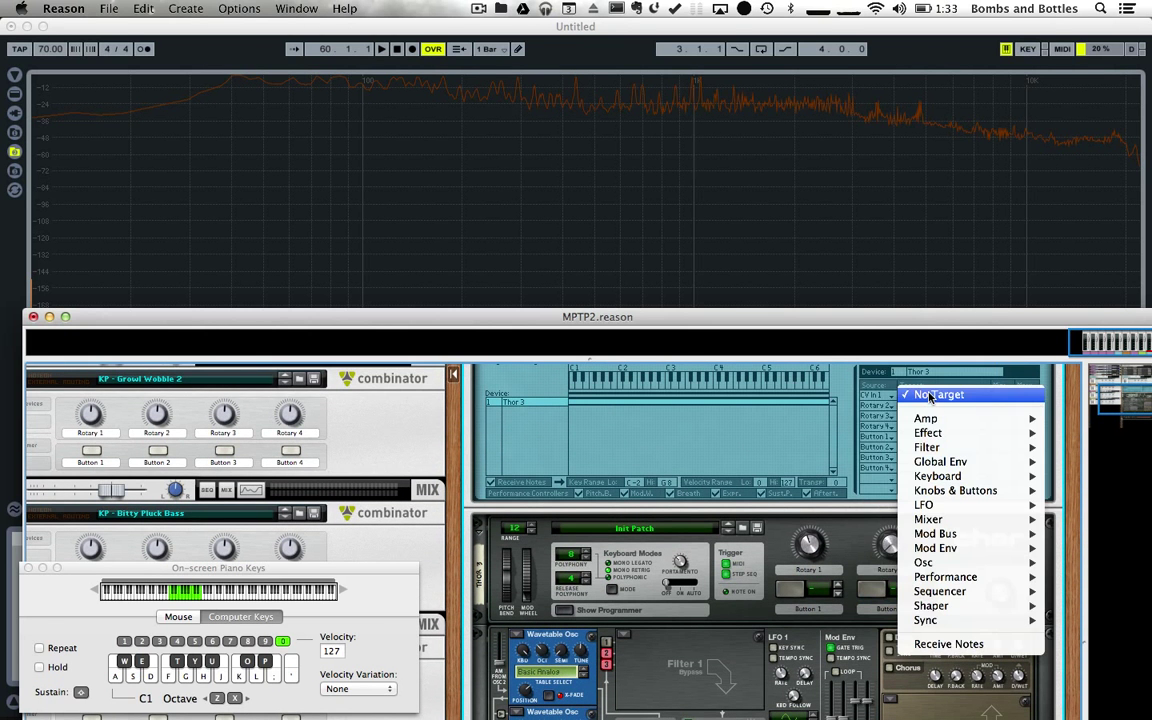
mouse_move(972, 564)
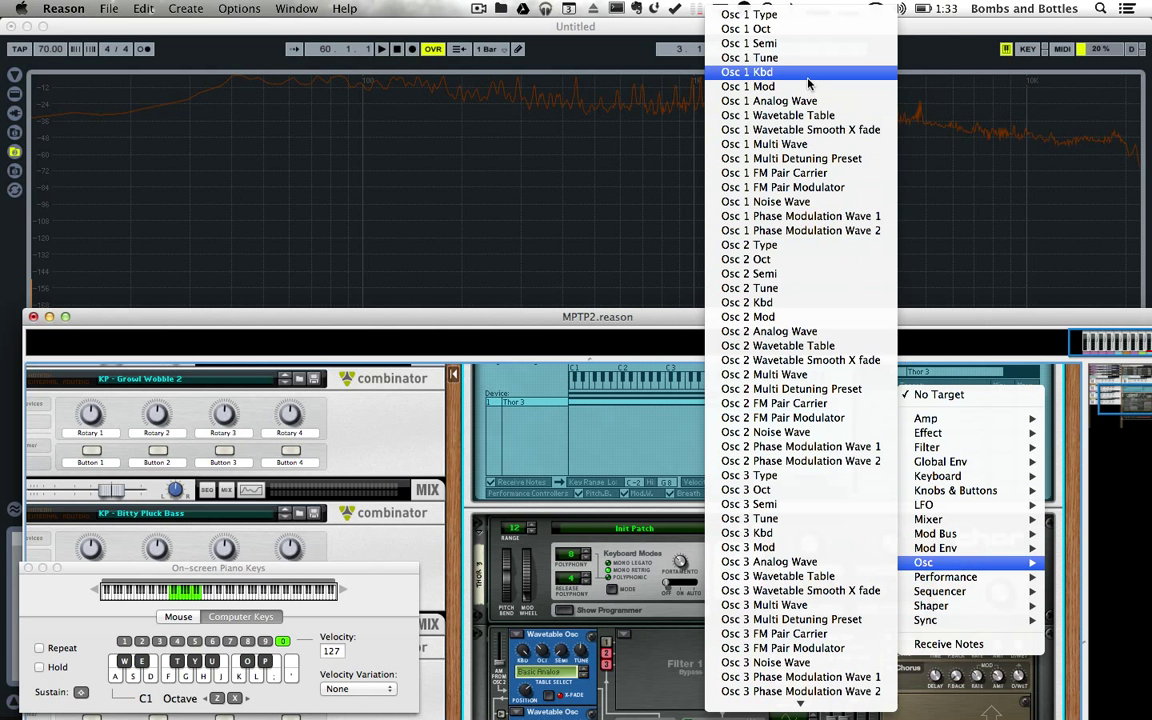
scroll(815, 247, down, 2)
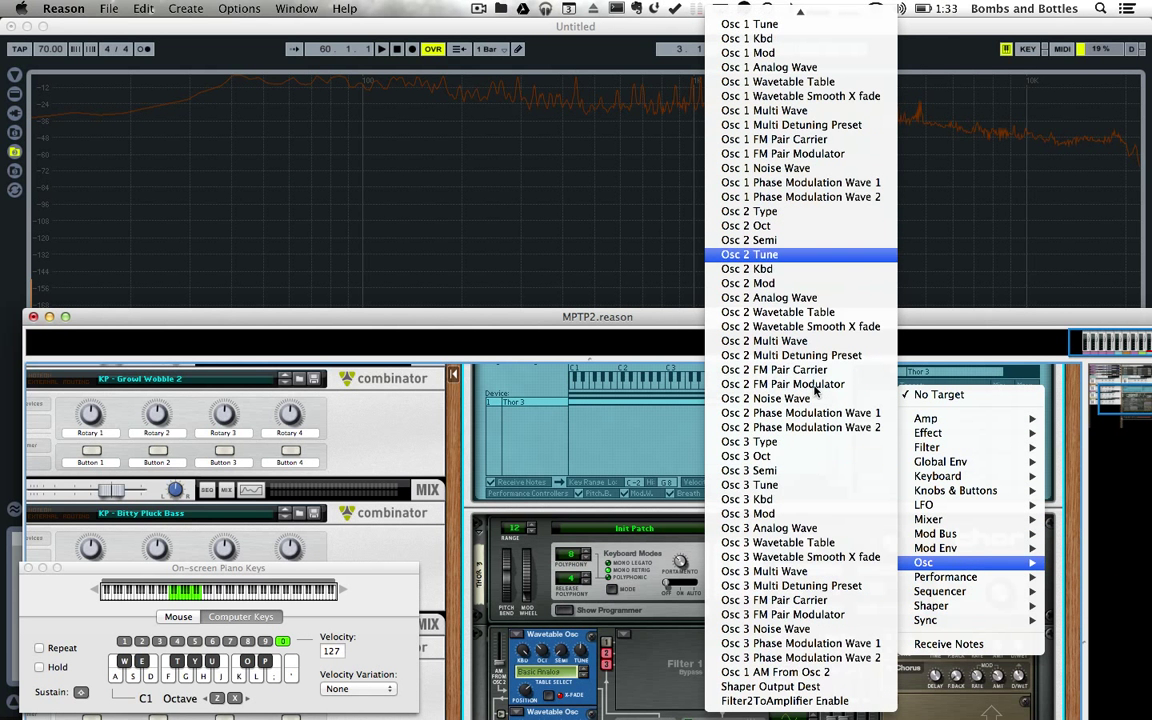
click(815, 500)
- Adjust LFO 1's rate and try CV Out1 amounts of 56 and 100 while playing test notes
scroll(686, 630, down, 8)
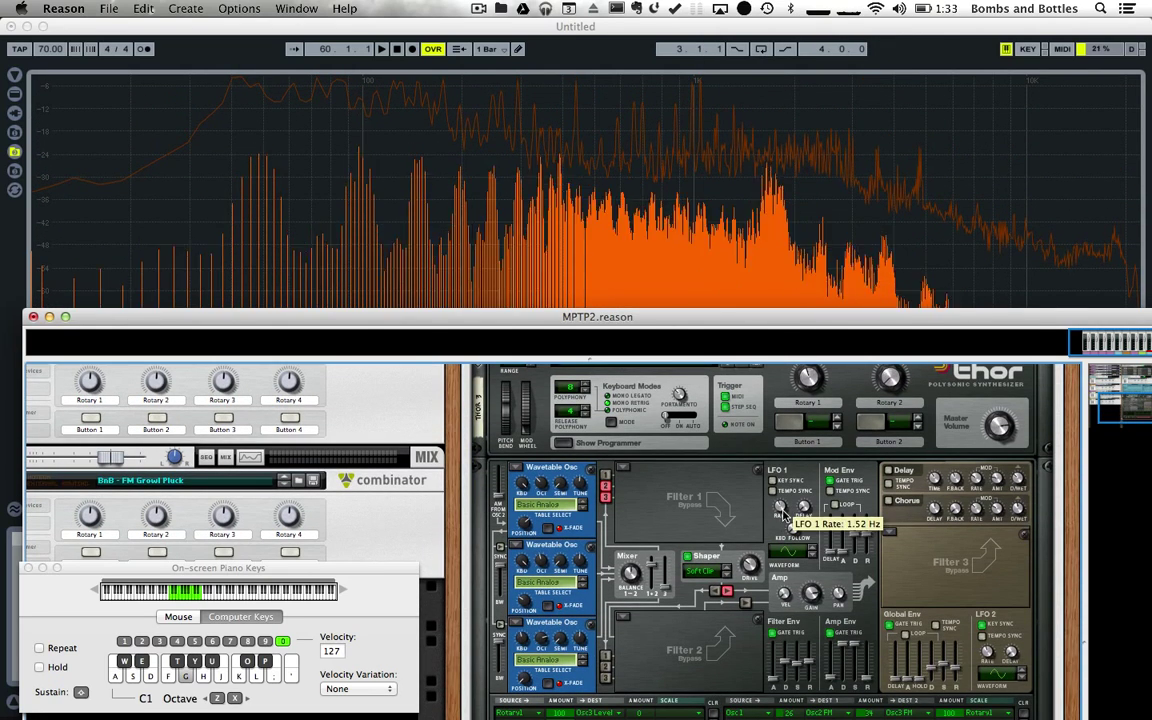
scroll(603, 652, down, 3)
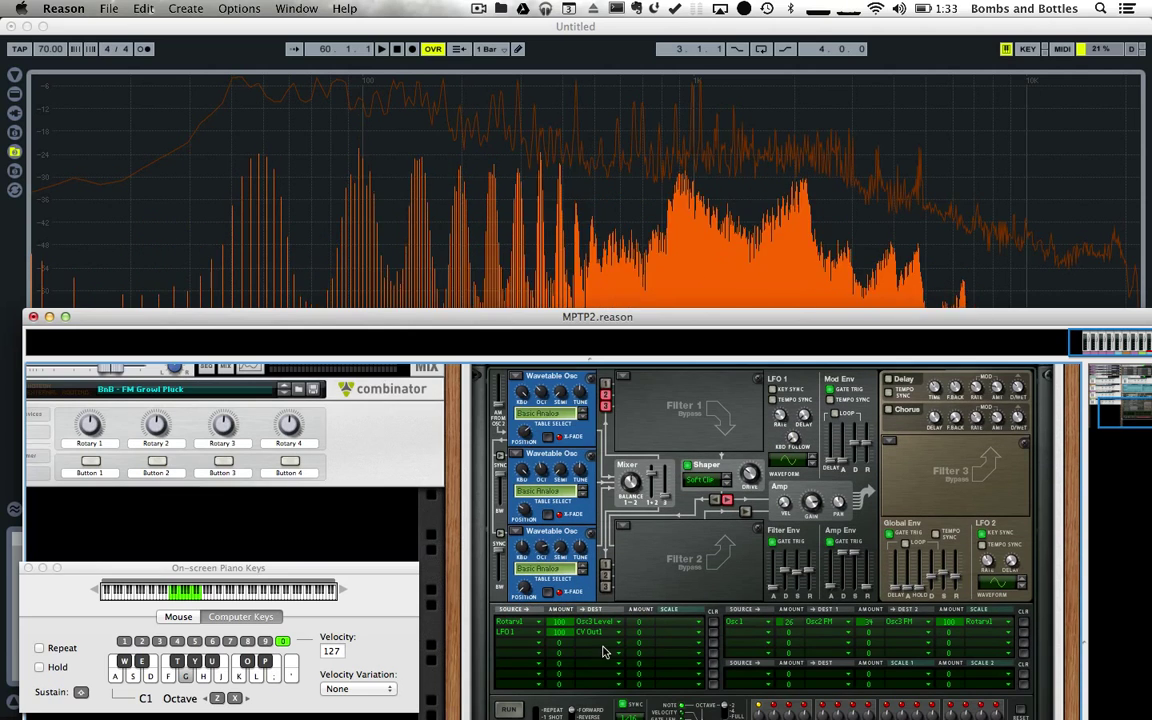
drag(560, 634, 572, 660)
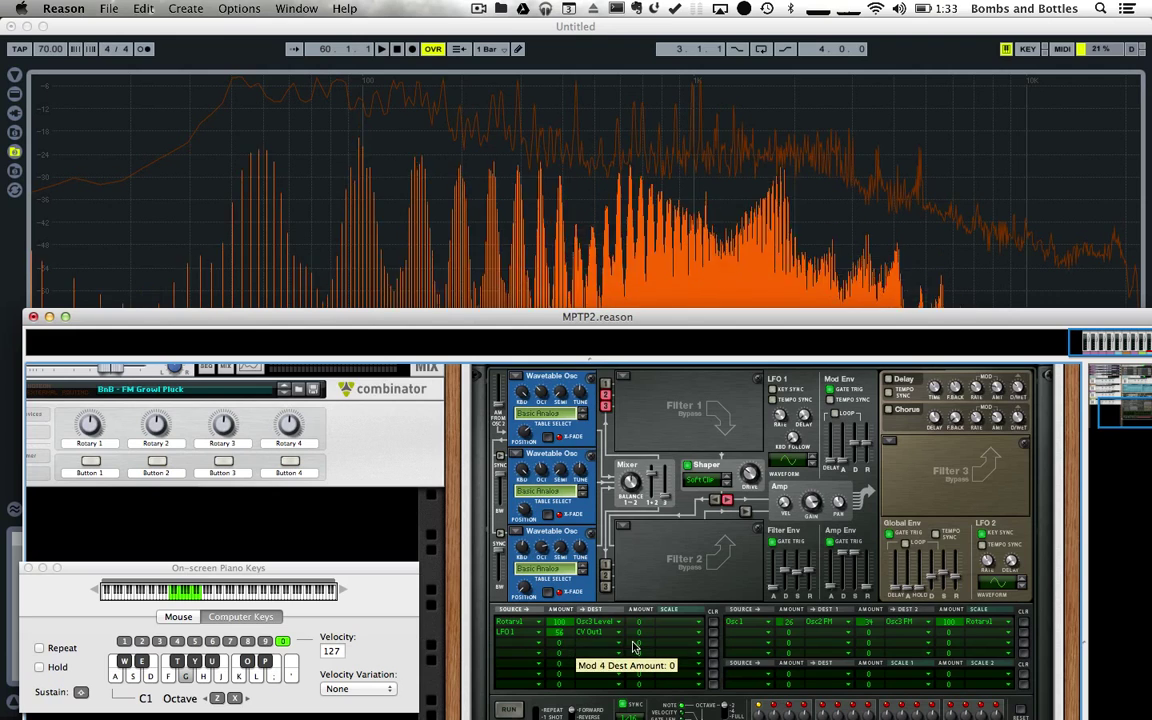
scroll(632, 648, up, 2)
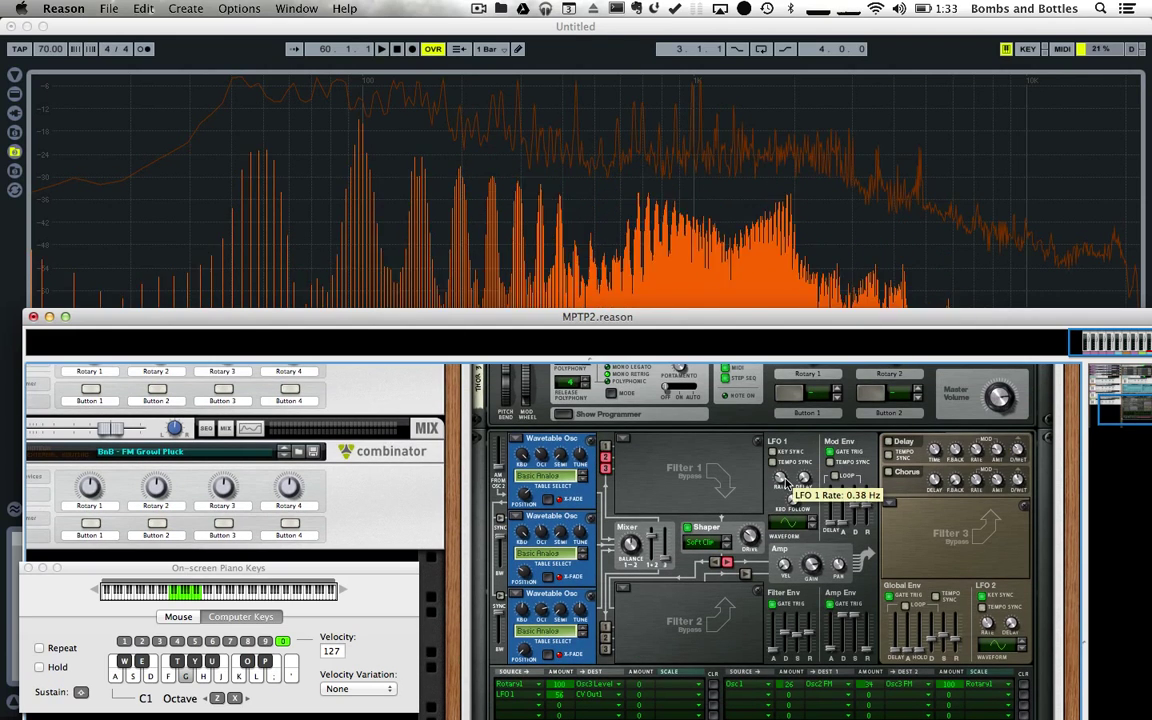
scroll(788, 483, up, 3)
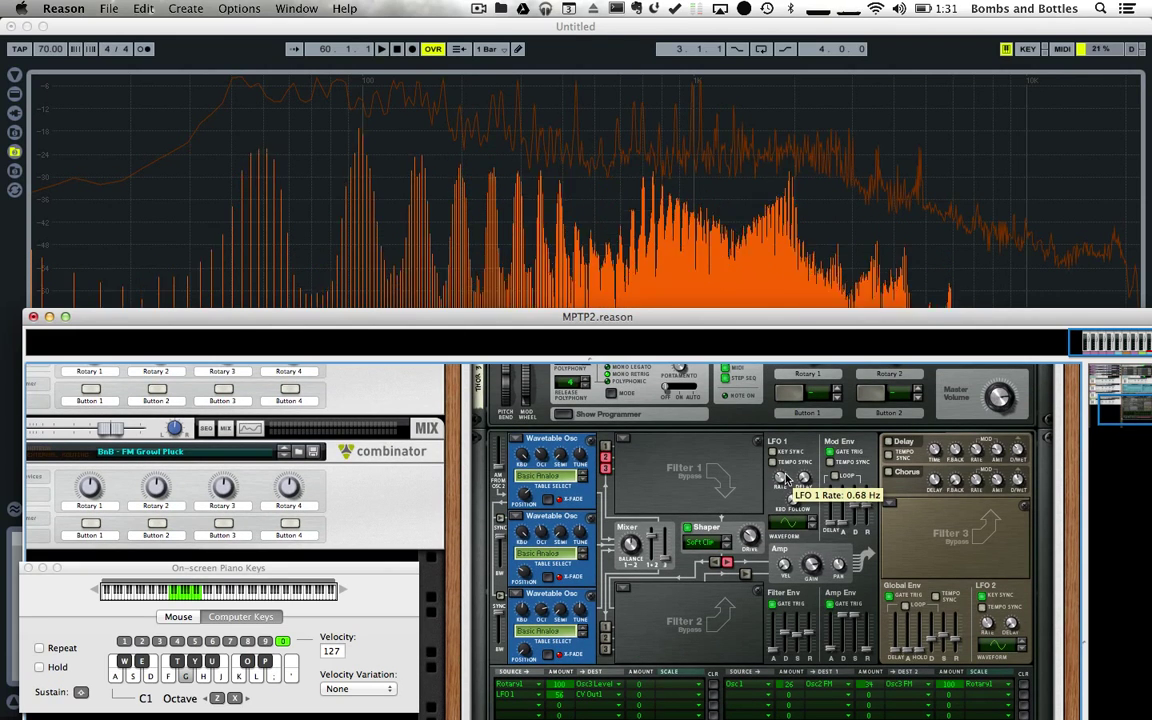
scroll(788, 481, up, 1)
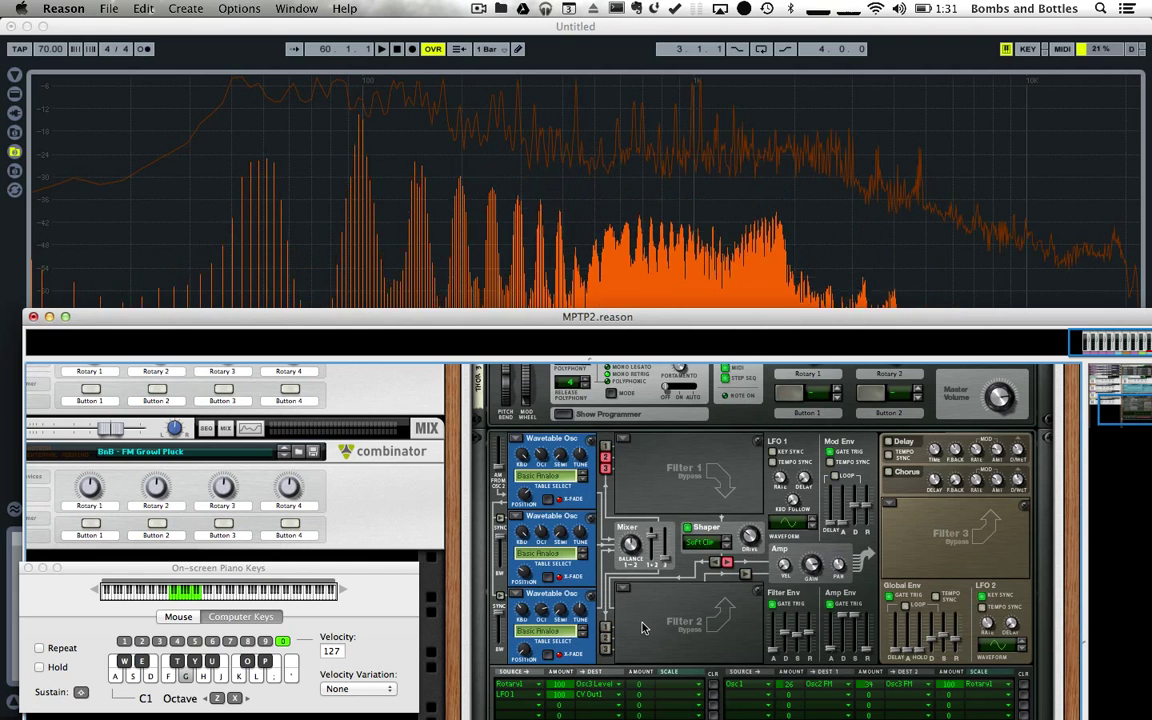
scroll(680, 600, up, 2)
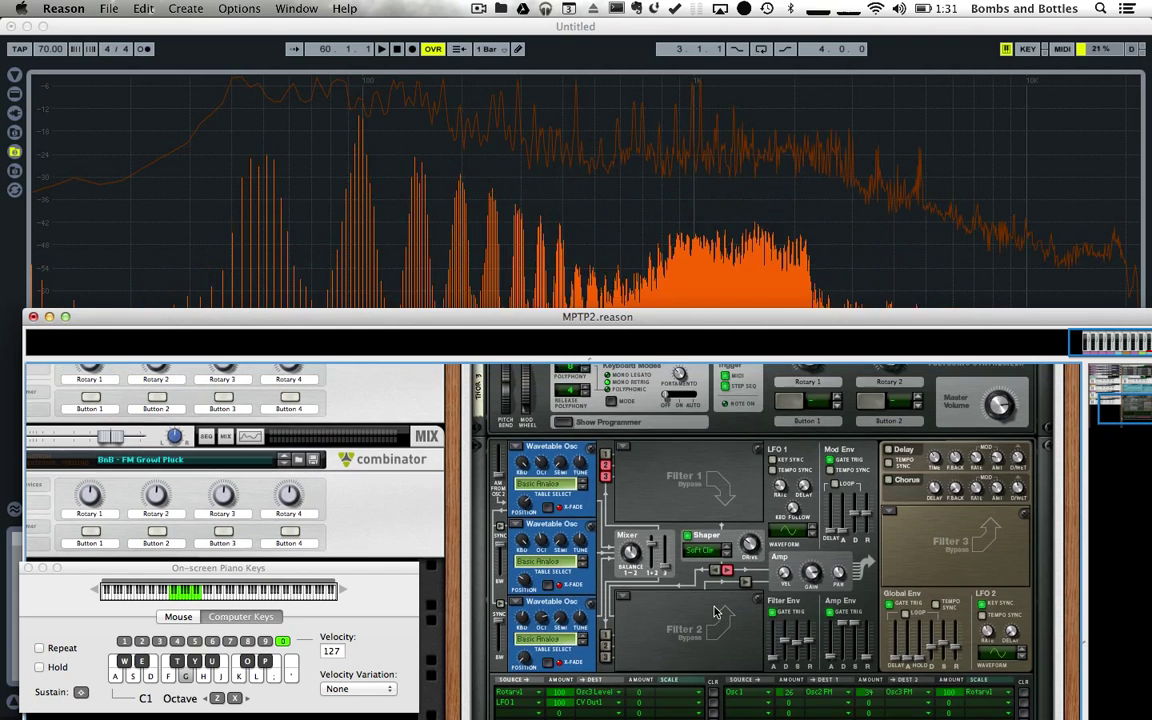
scroll(647, 594, up, 8)
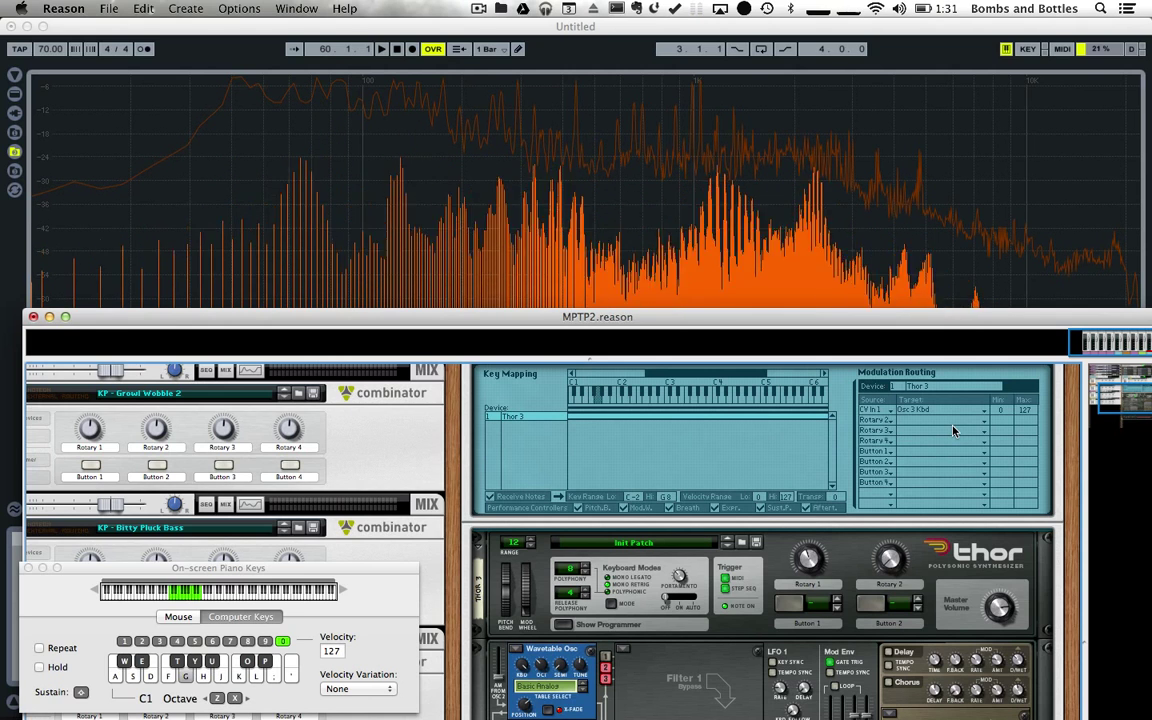
- Add a Softube Saturation Knob device directly below Thor 3 in the FM Growl Pluck Combinator
scroll(799, 601, down, 10)
scroll(799, 601, down, 1)
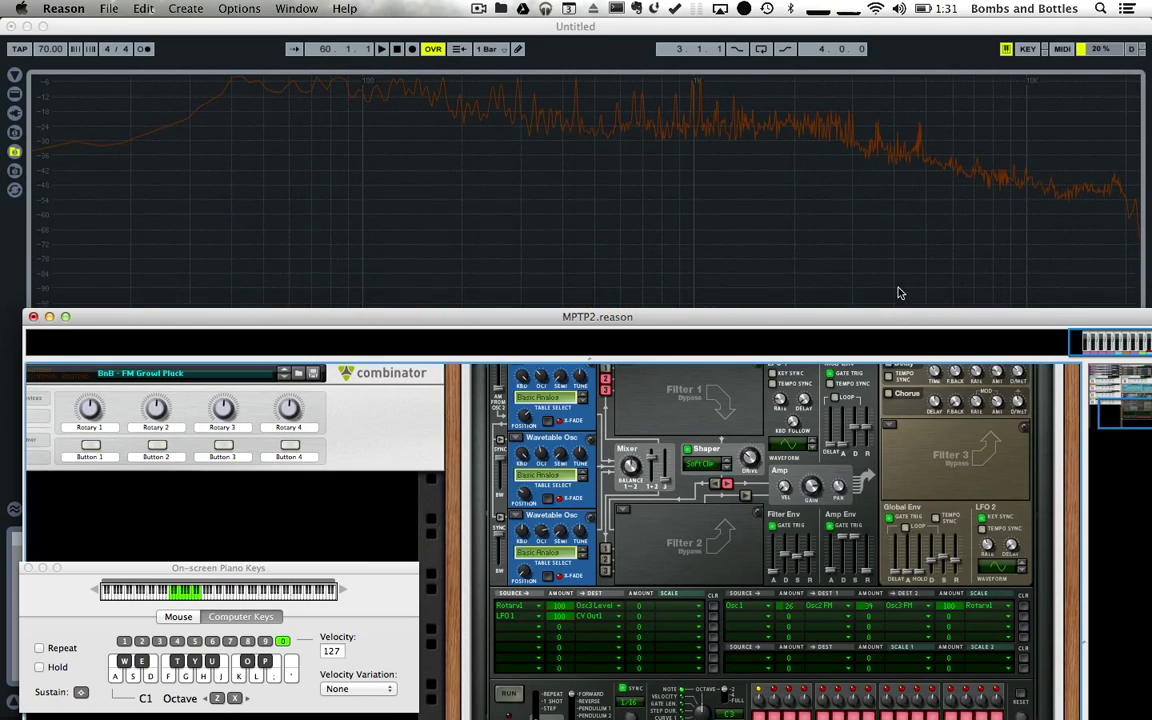
drag(864, 346, 913, 290)
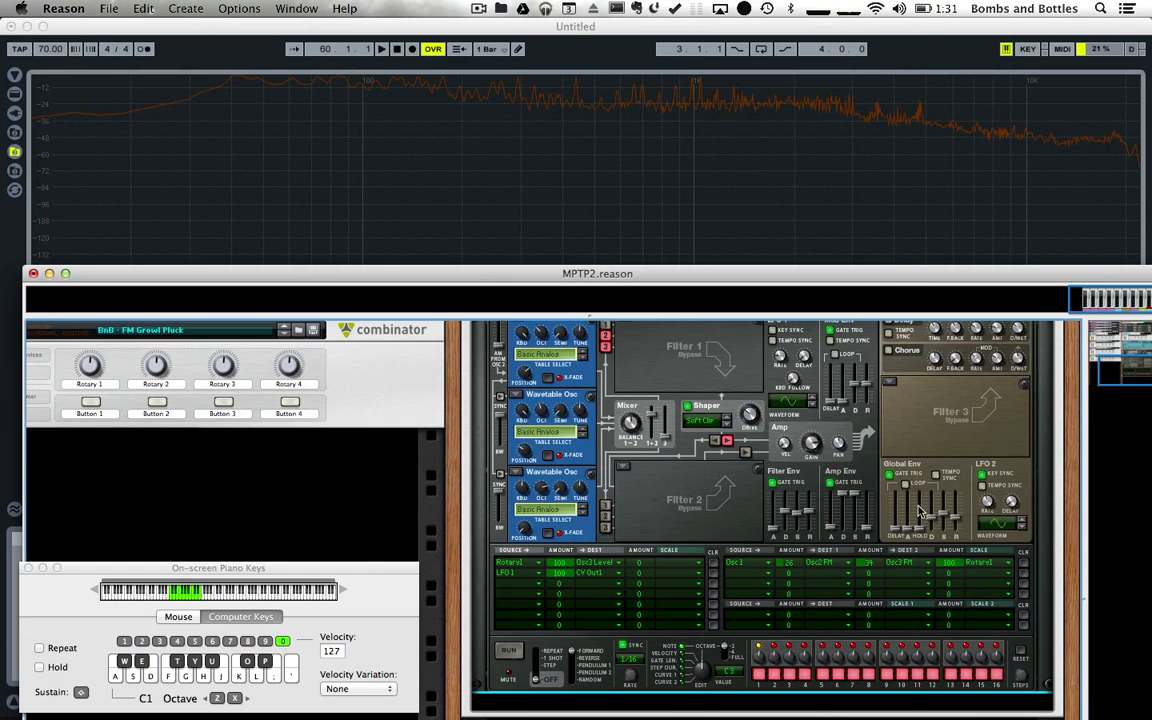
right_click(905, 703)
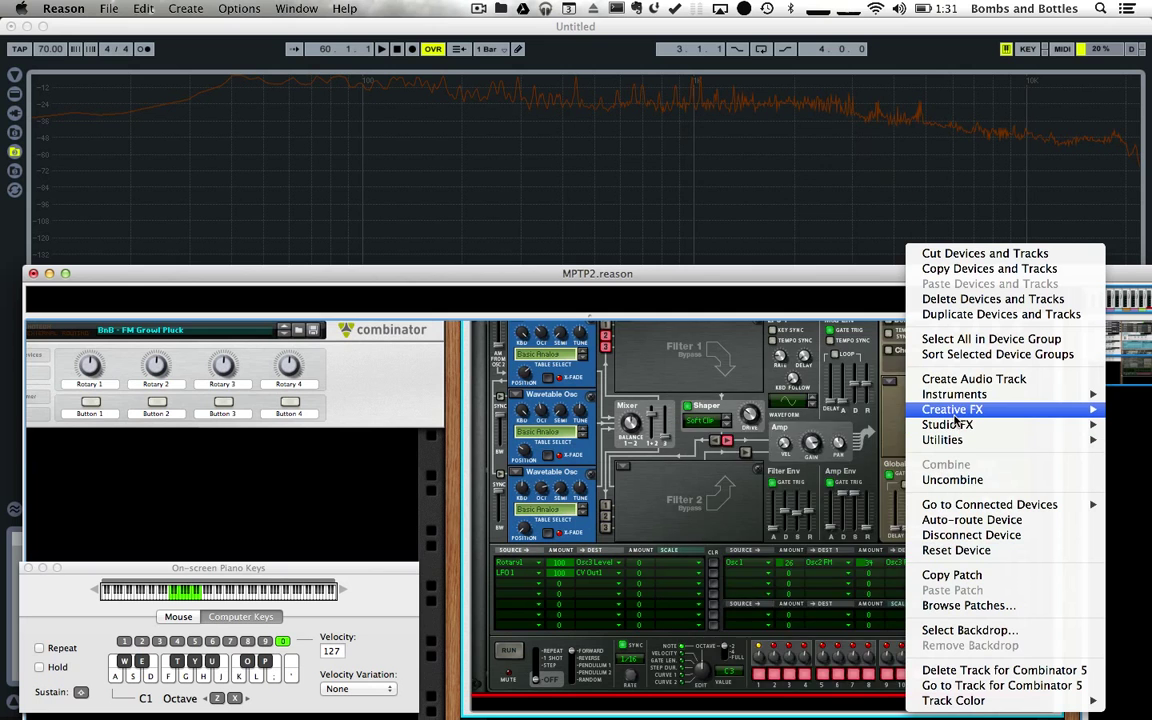
mouse_move(953, 412)
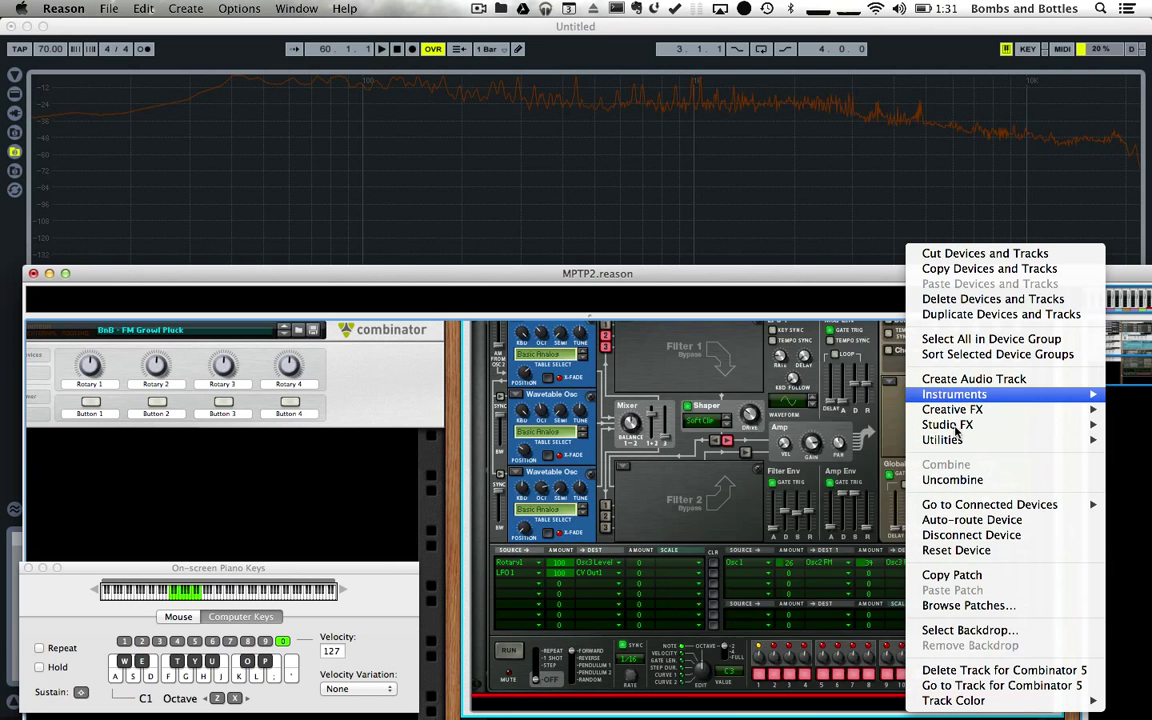
click(766, 581)
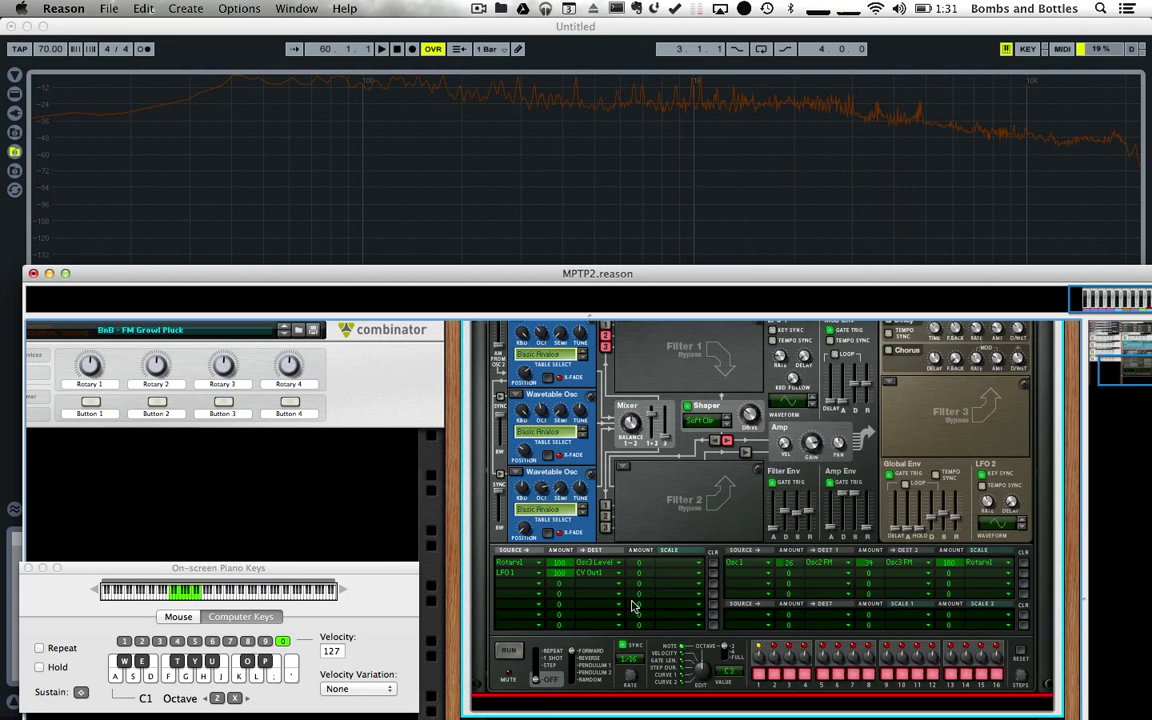
- Raise the saturation amount on the Saturation Knob while playing test notes, keeping the saturation type at Neutral
key(g)
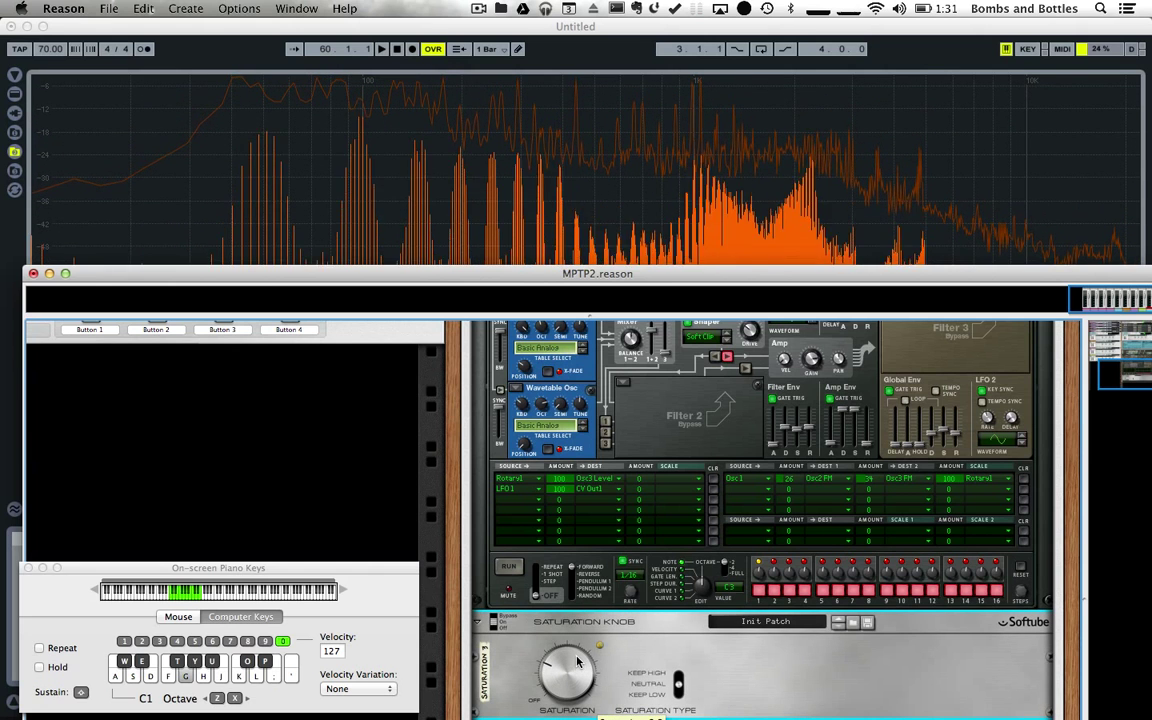
key(l)
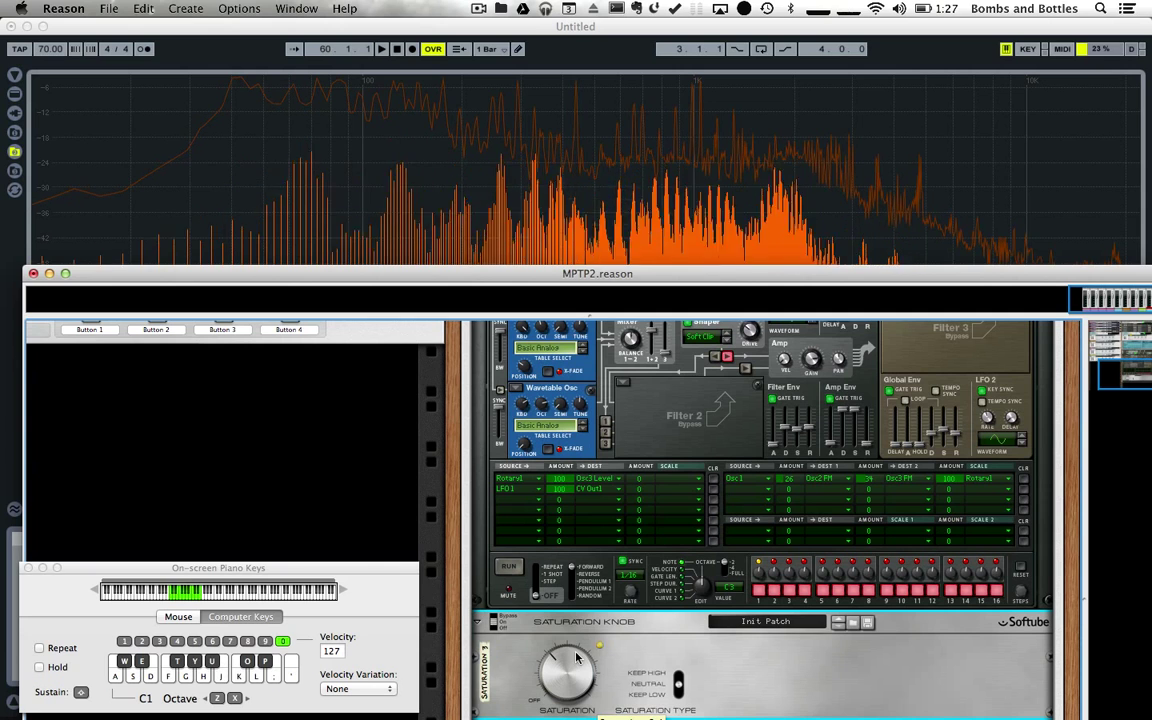
key(g)
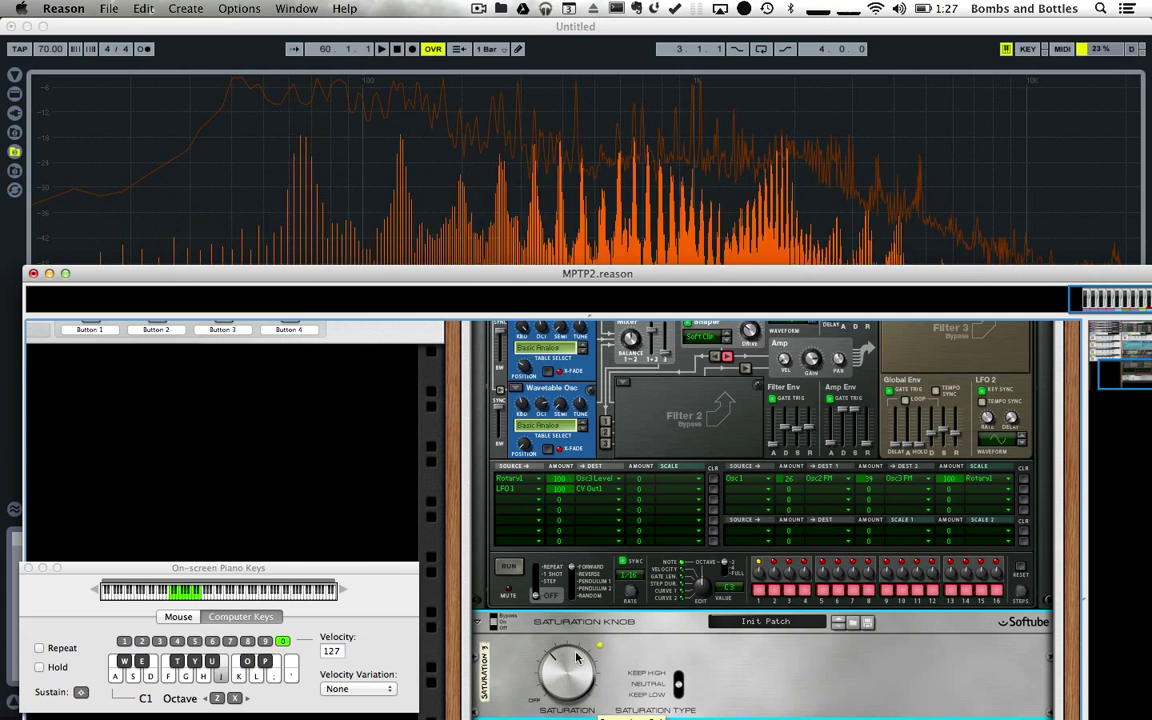
- Set Thor's LFO 1 to CV Out1 amount to 0 and try Osc 3 with its octave at 7
scroll(757, 571, up, 5)
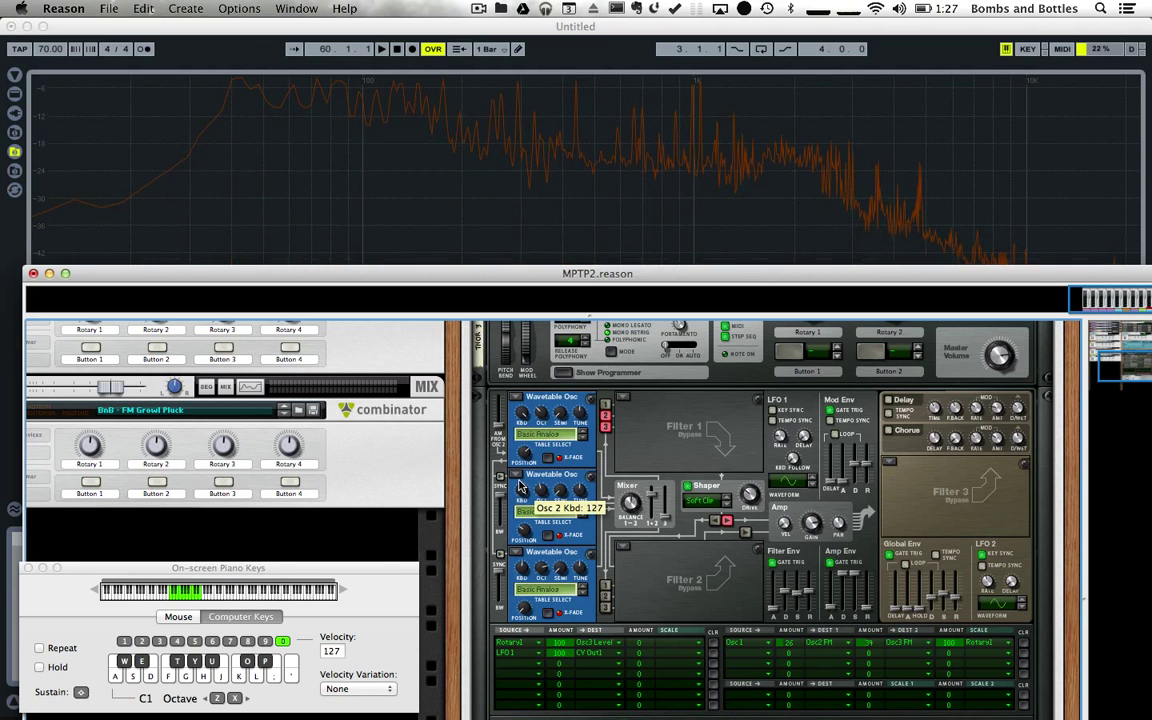
scroll(750, 497, down, 3)
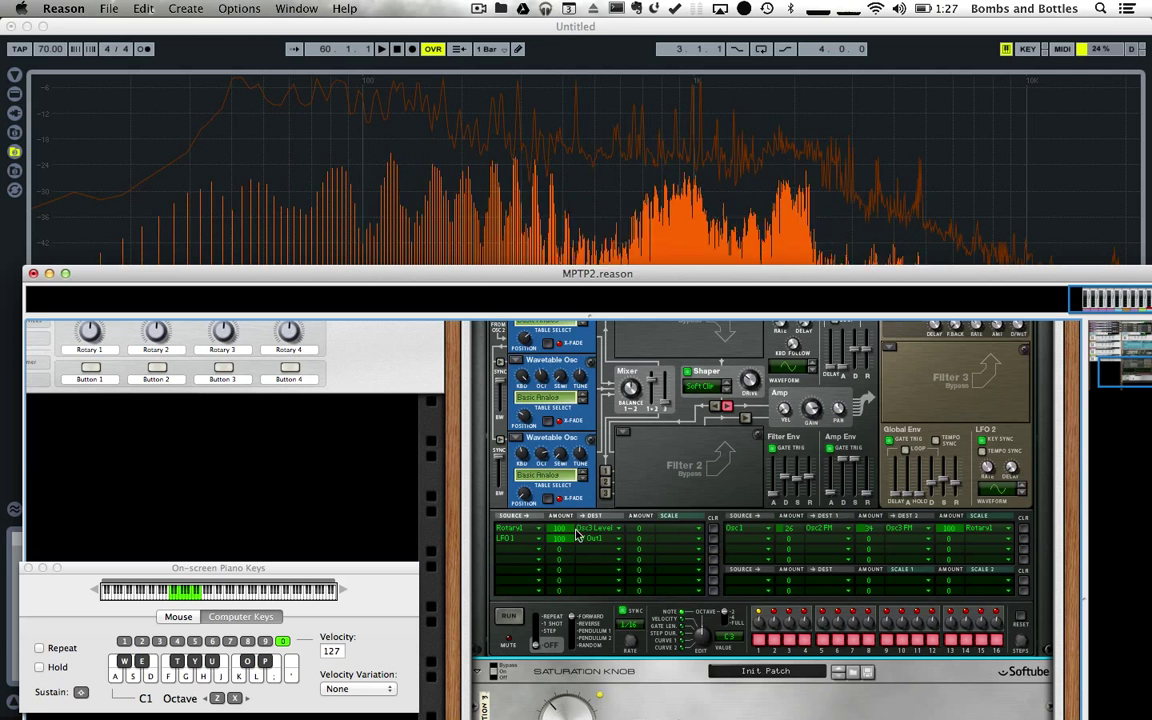
drag(574, 545, 574, 573)
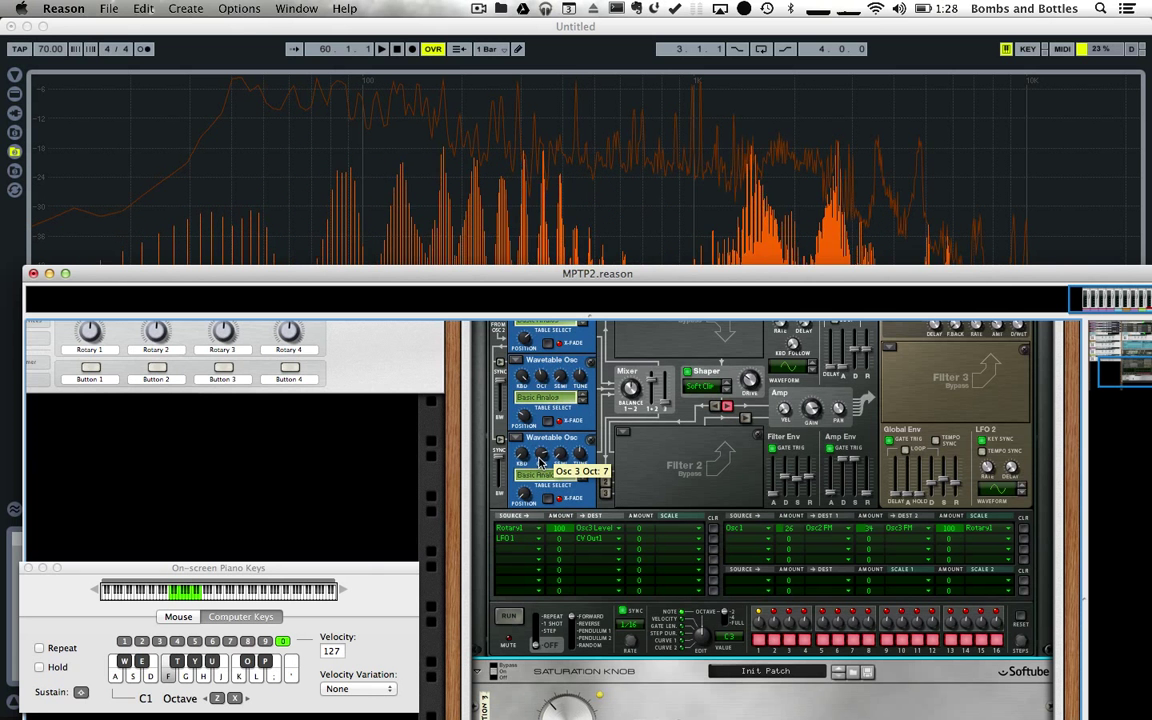
mouse_move(583, 462)
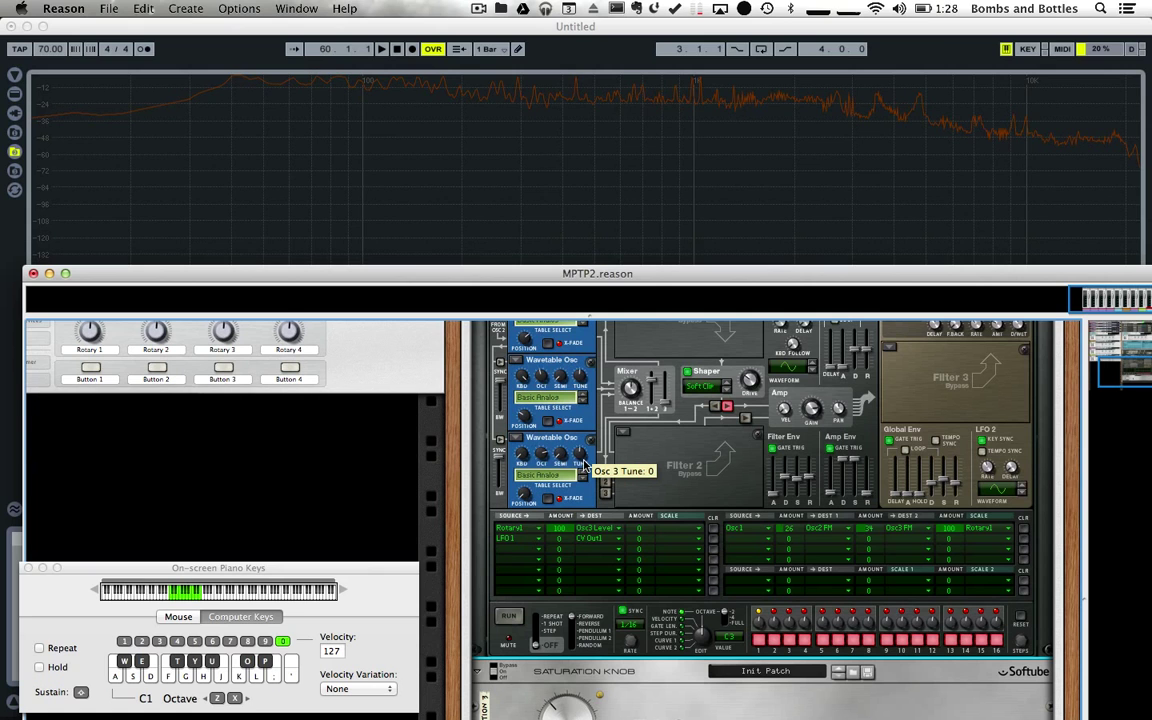
scroll(695, 510, up, 3)
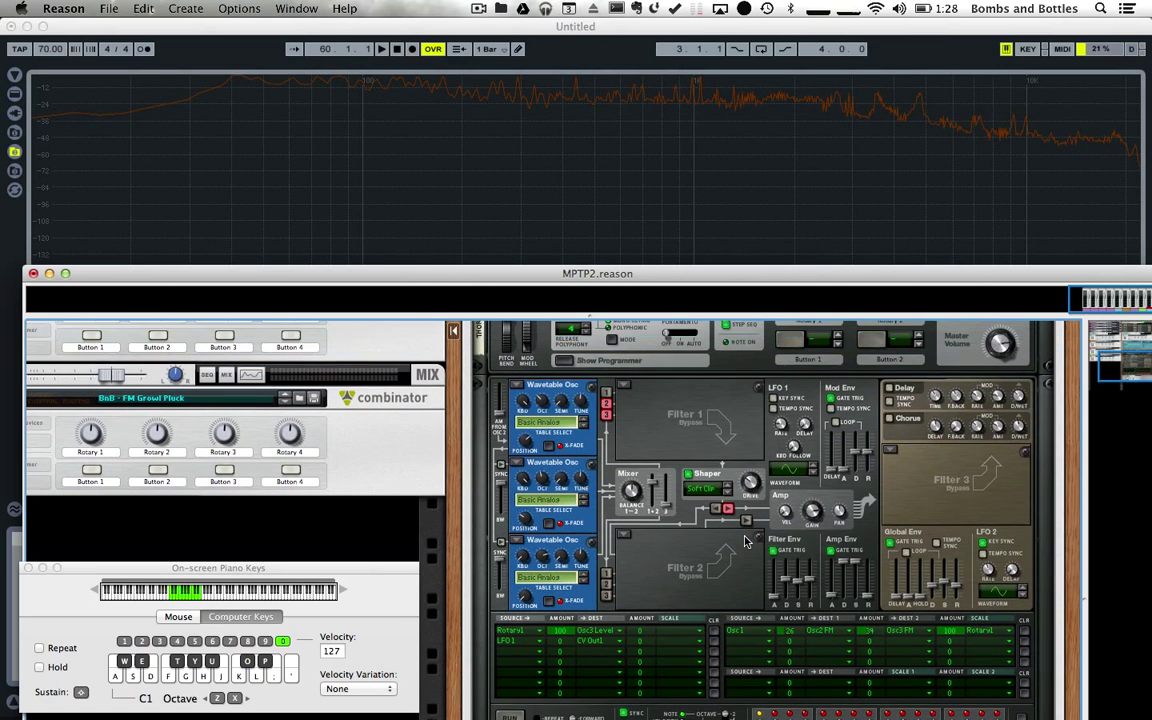
scroll(745, 541, up, 1)
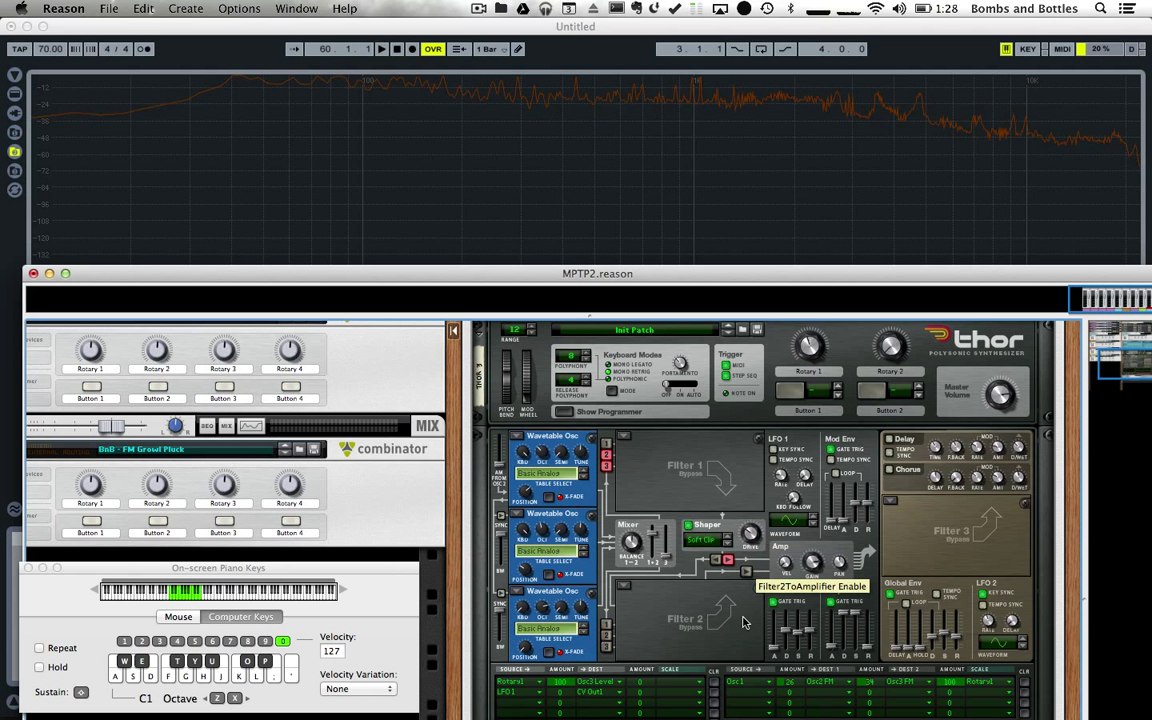
scroll(743, 628, up, 1)
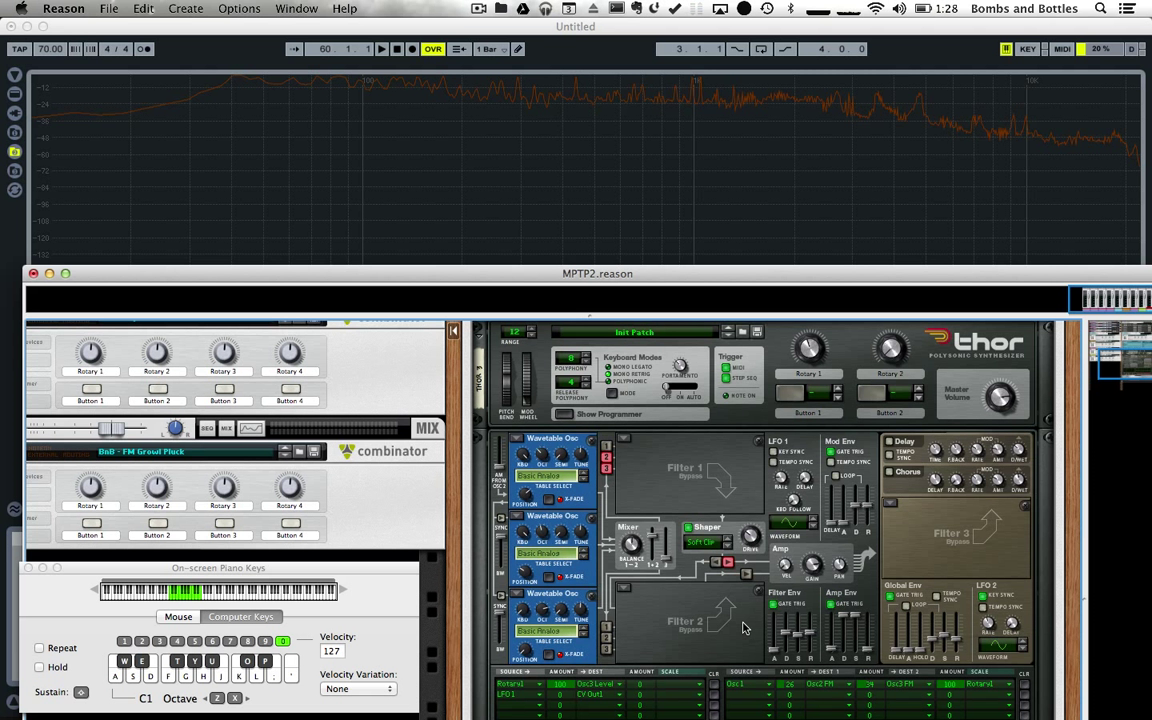